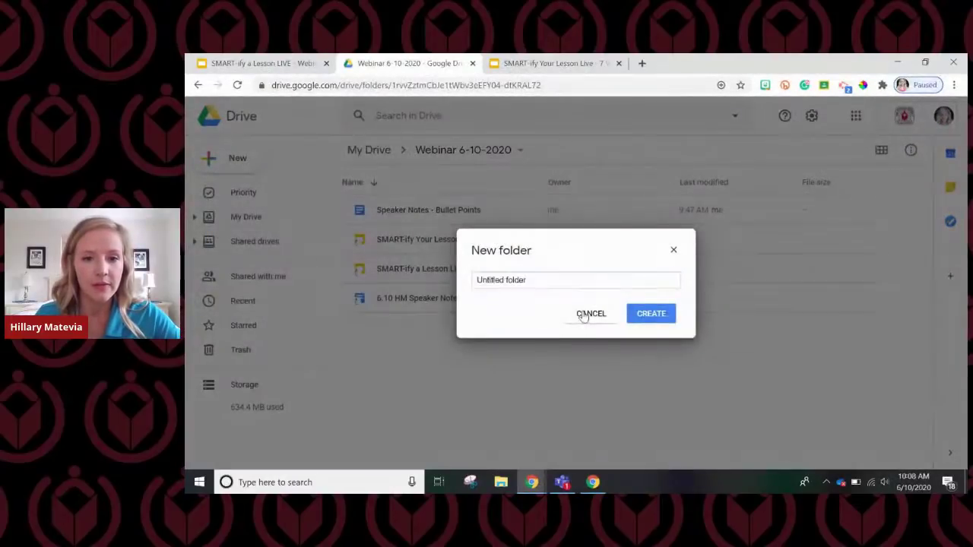
Step: Cancel the new folder and create a SMART Learning Suite lesson in the Webinar 6-10-2020 Drive folder
left_click(589, 313)
left_click(232, 158)
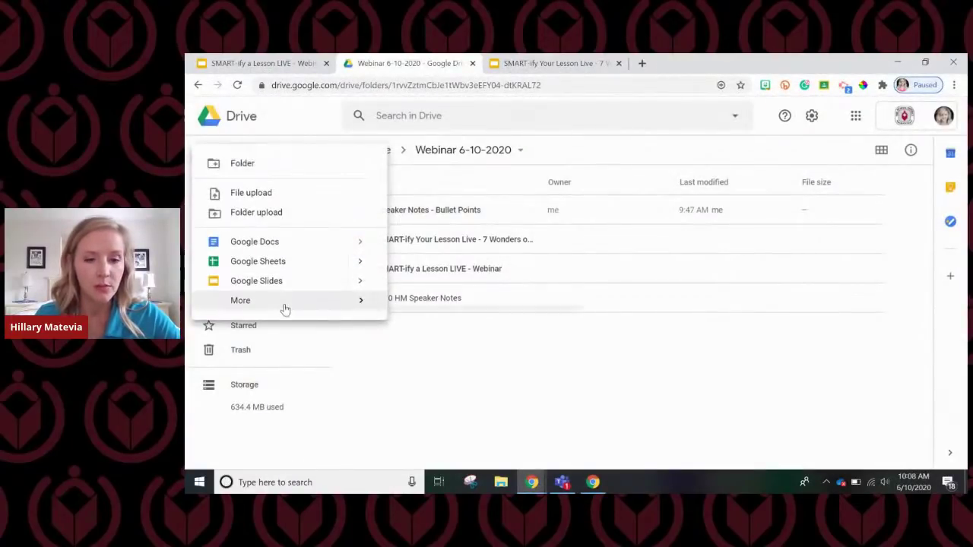
mouse_move(341, 313)
left_click(457, 429)
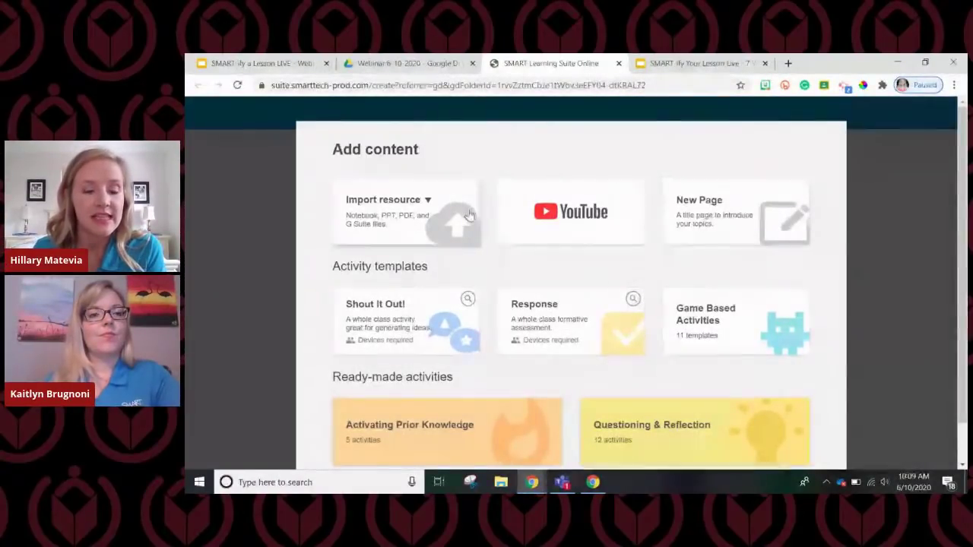
Step: Import the SMART-ify Your Lesson Live - 7 Wonders presentation from the Webinar 6-10-2020 folder in Google Drive
left_click(427, 201)
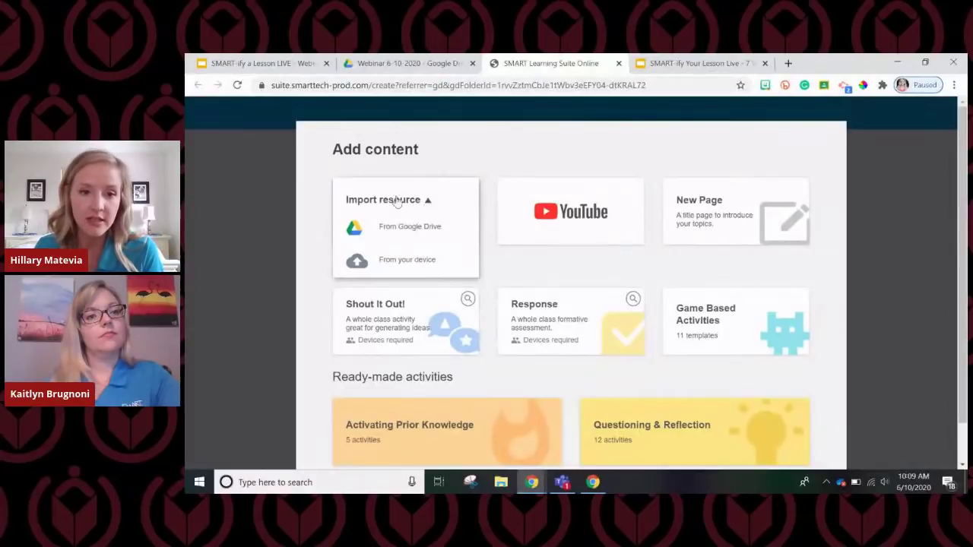
left_click(415, 234)
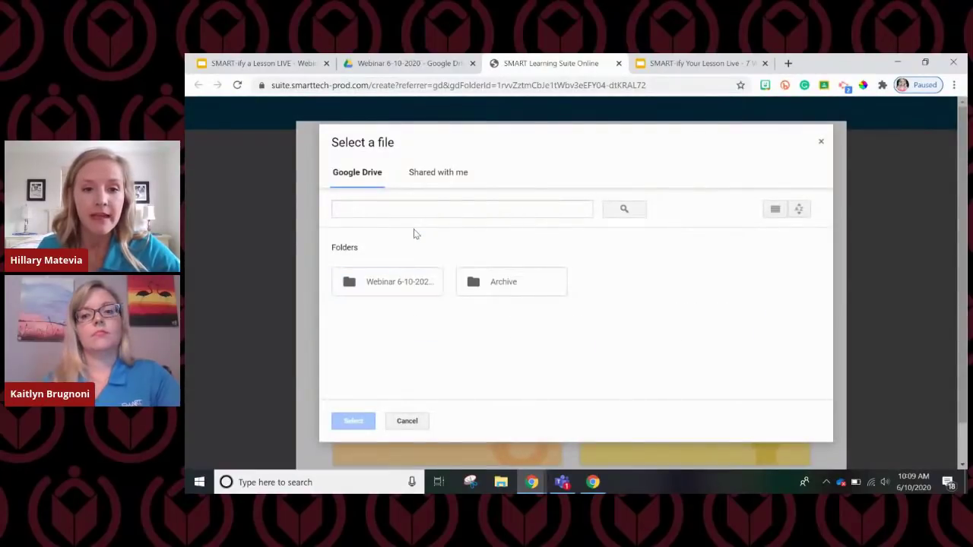
double_click(421, 281)
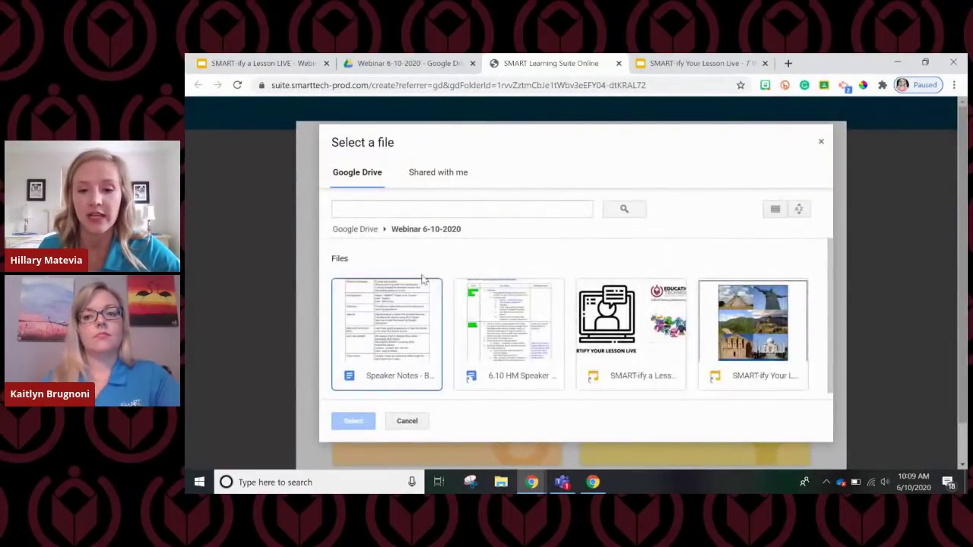
left_click(757, 382)
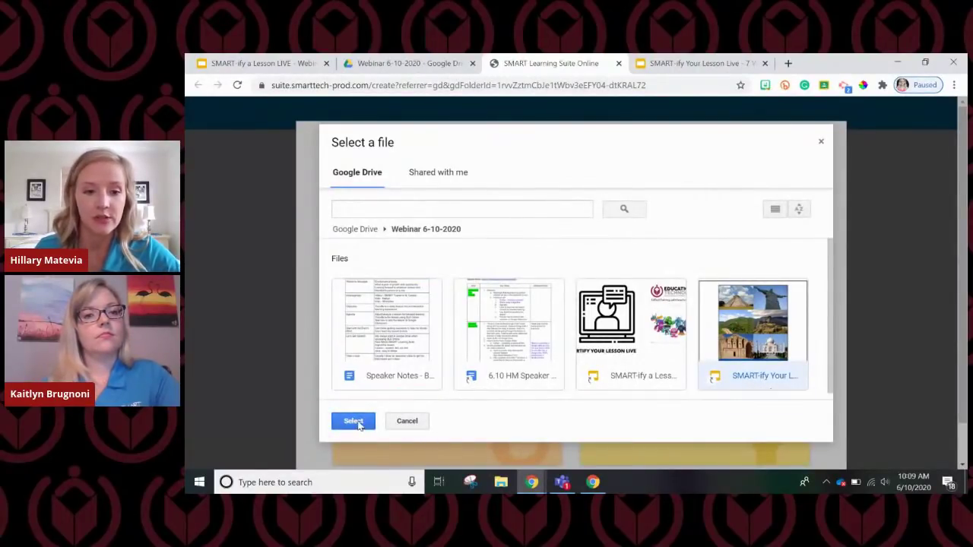
left_click(354, 422)
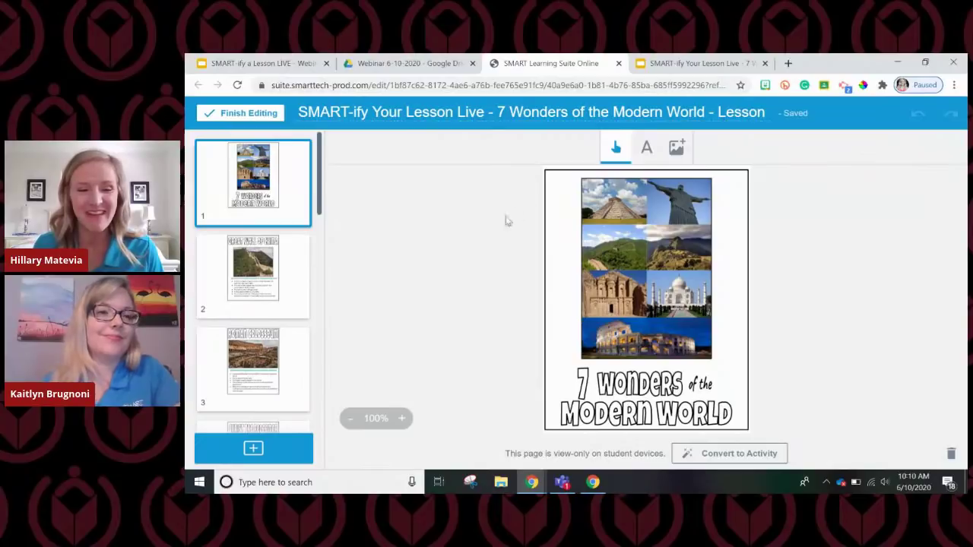
Step: Start adding a YouTube video to the lesson and search for "seven wonders of the modern world"
left_click(304, 448)
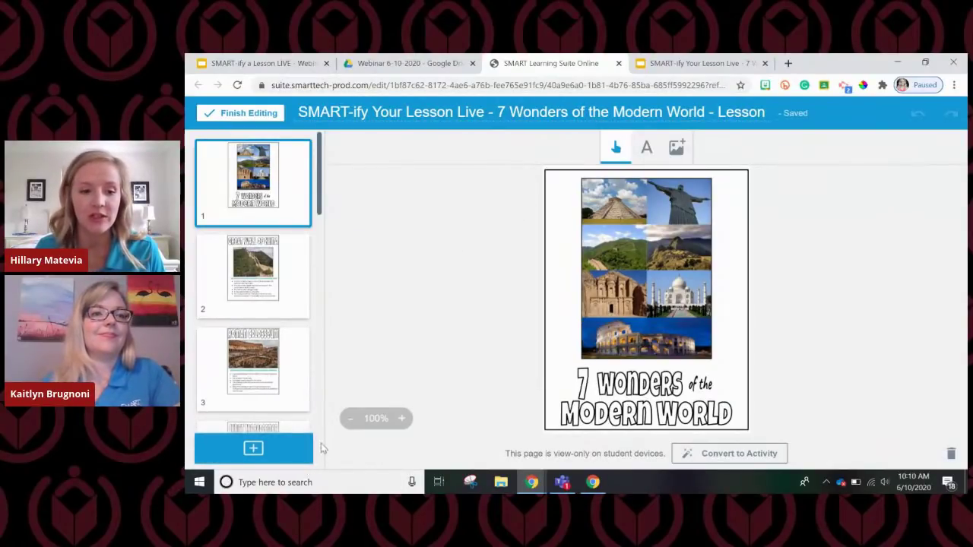
left_click(231, 454)
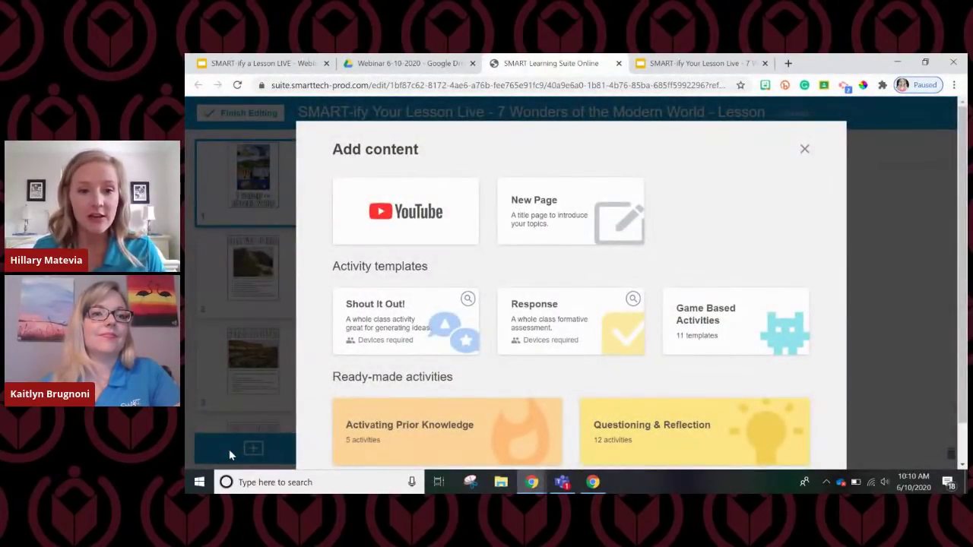
left_click(424, 222)
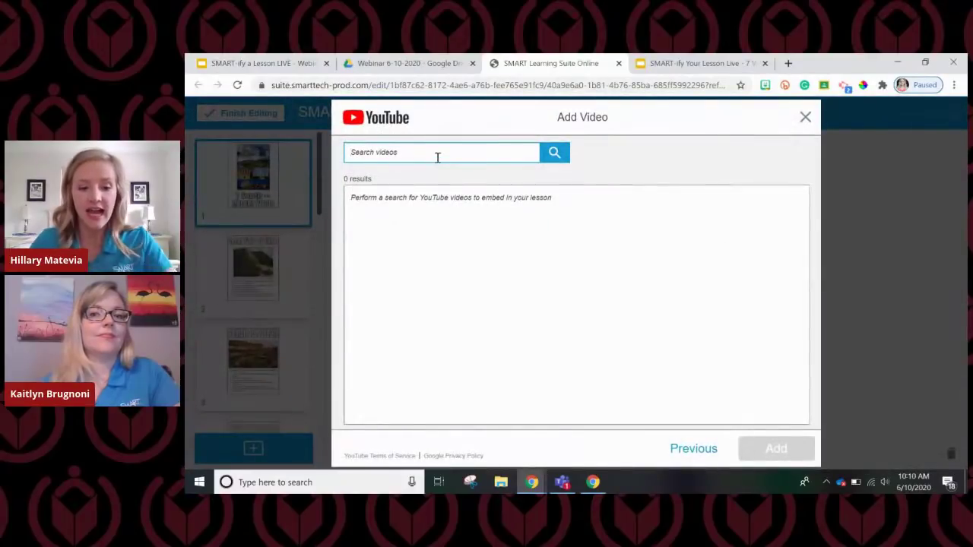
left_click(437, 158)
type("seven")
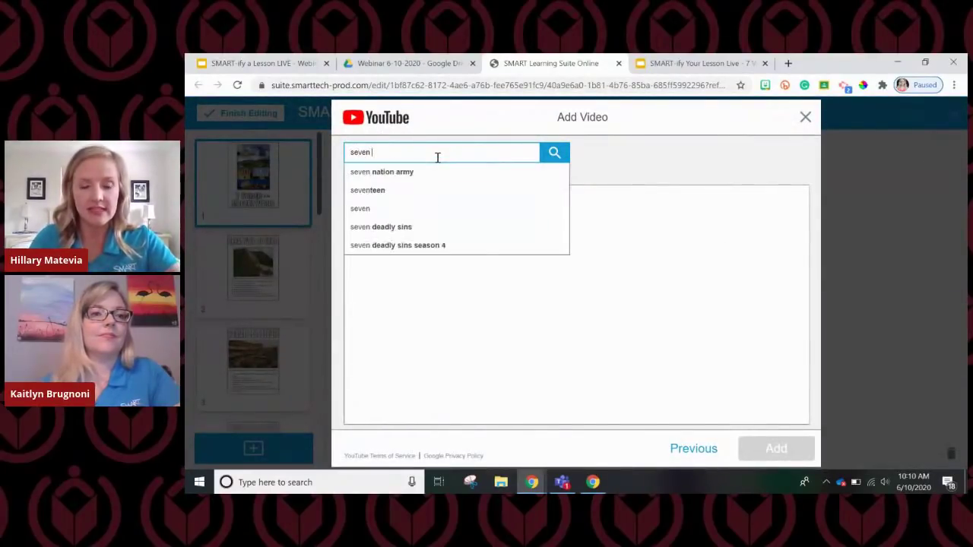
type(" wonder")
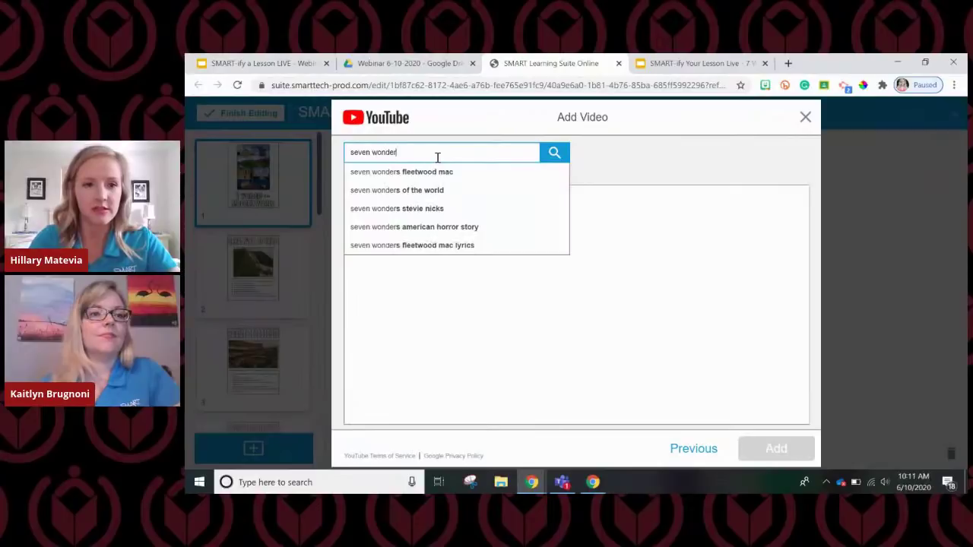
type("s of the modern world")
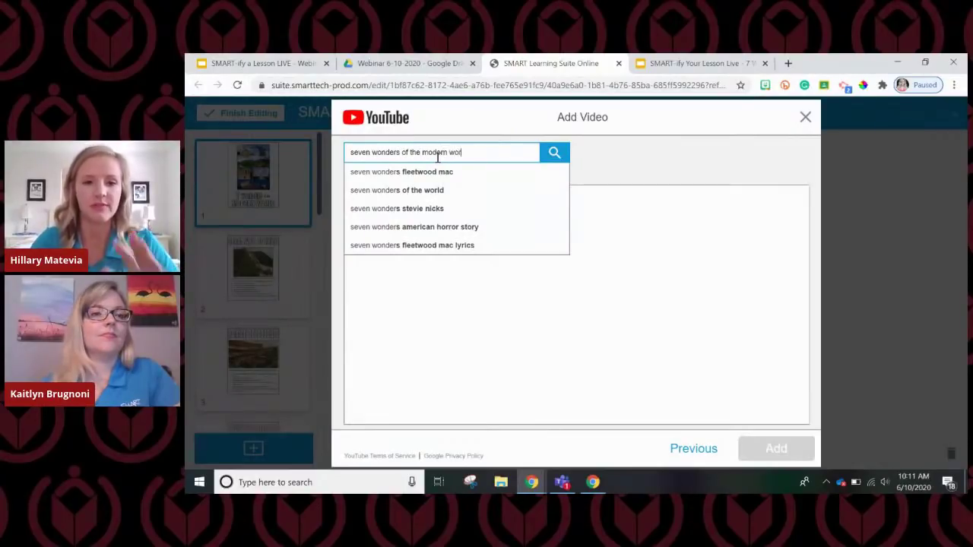
left_click(552, 156)
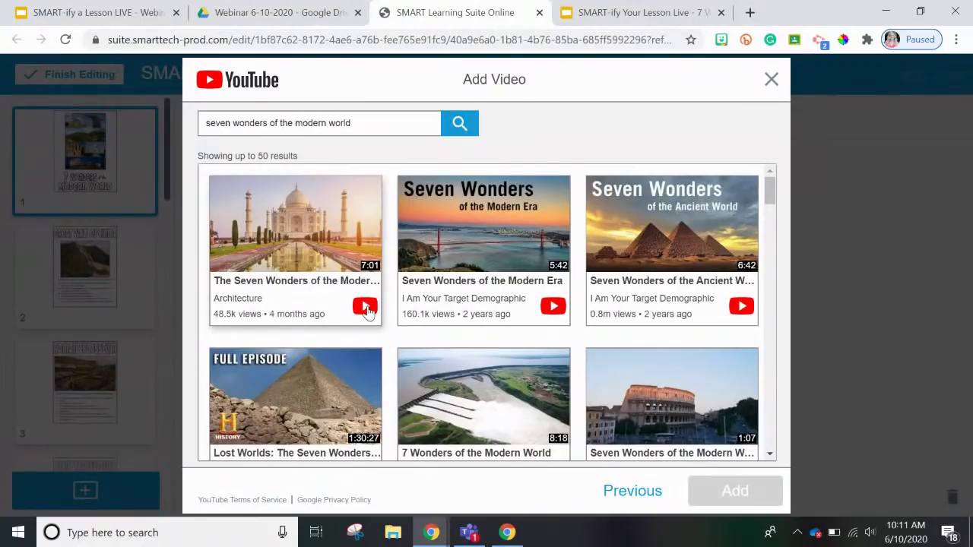
Step: Preview the 7:01 Architecture video about the Seven Wonders and add it to the lesson
left_click(364, 307)
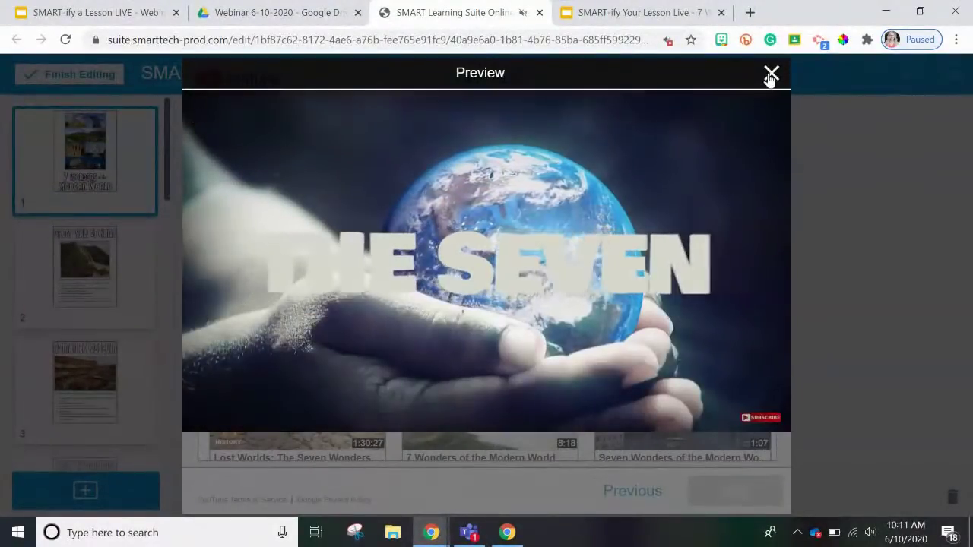
left_click(770, 74)
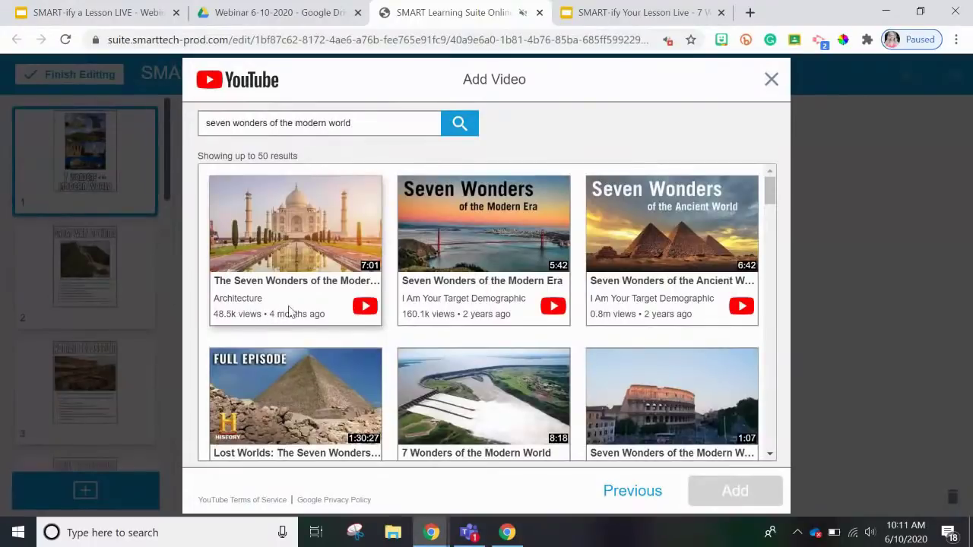
left_click(289, 311)
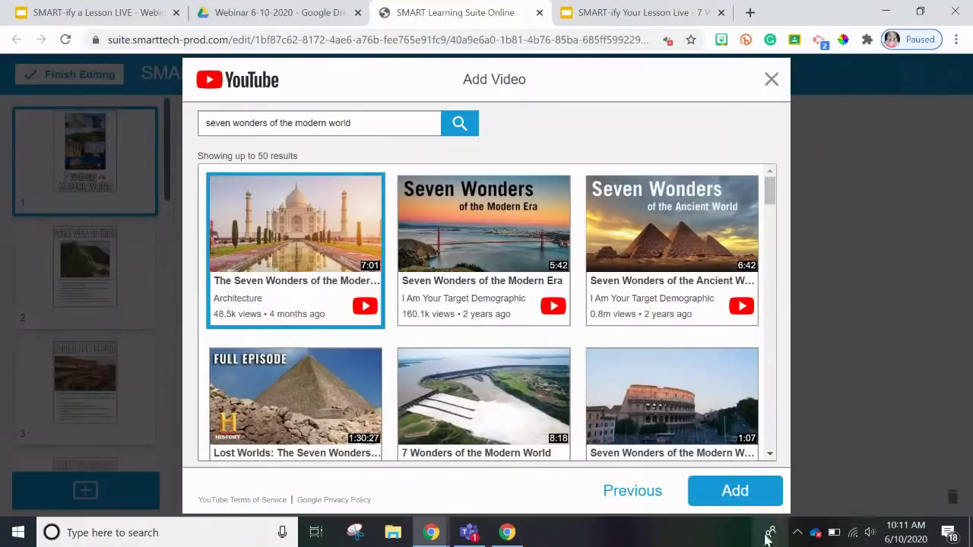
left_click(721, 493)
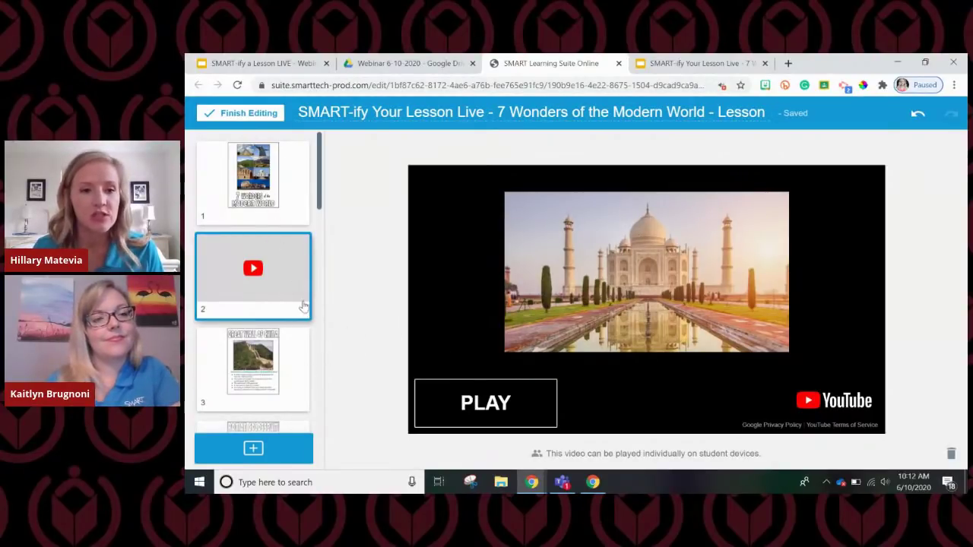
Step: Look through the lesson pages from the Great Wall of China and Roman Colosseum to Machu Picchu
scroll(304, 183, "down", 5)
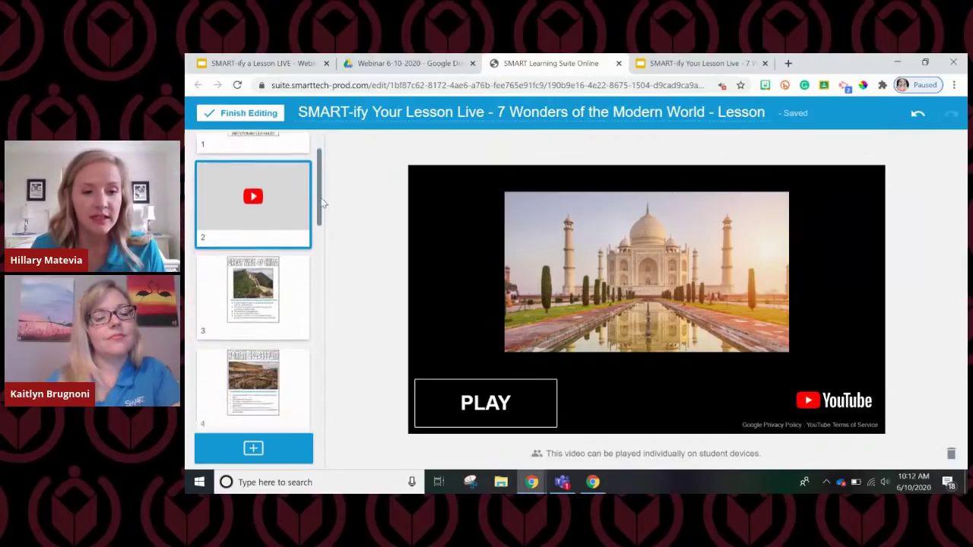
left_click(280, 173)
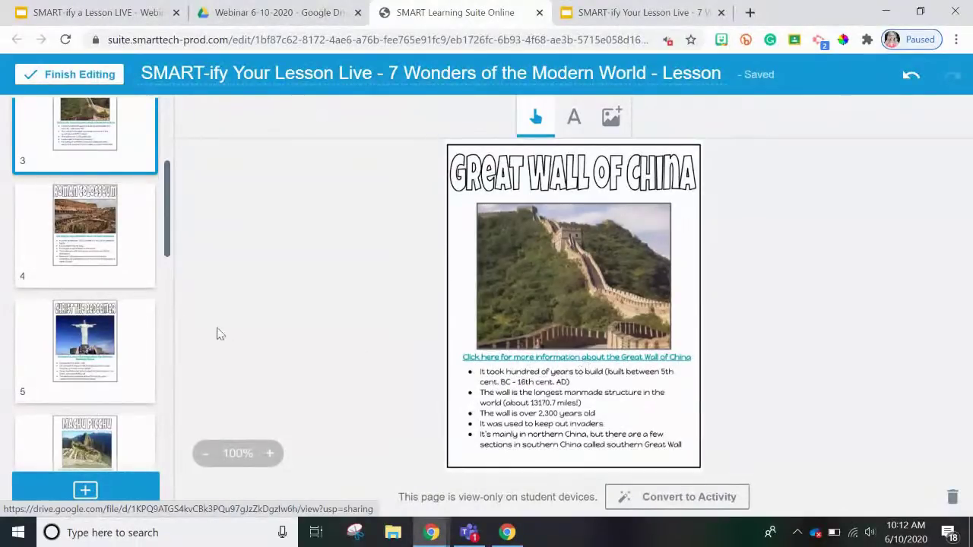
left_click(93, 275)
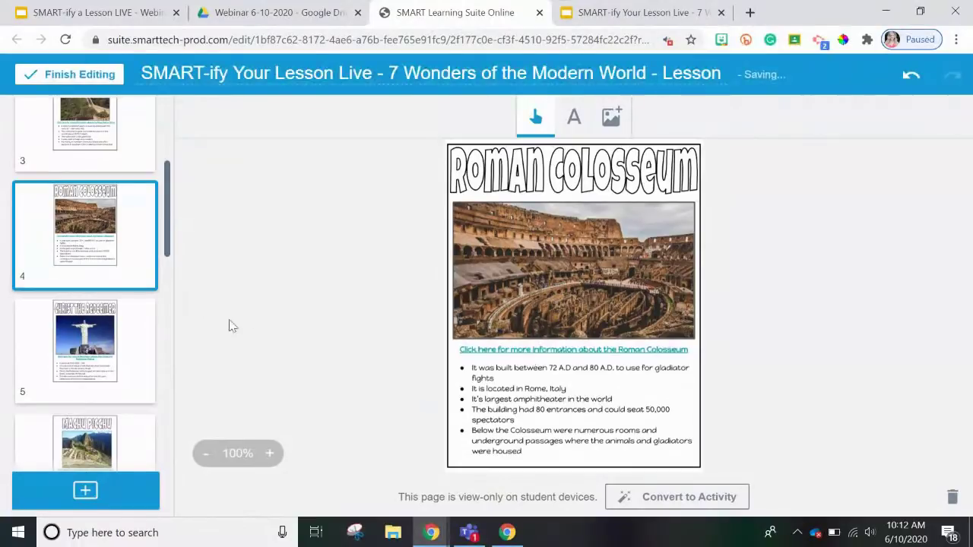
scroll(123, 183, "up", 1)
left_click(148, 190)
left_click_drag(169, 193, 158, 258)
left_click(143, 258)
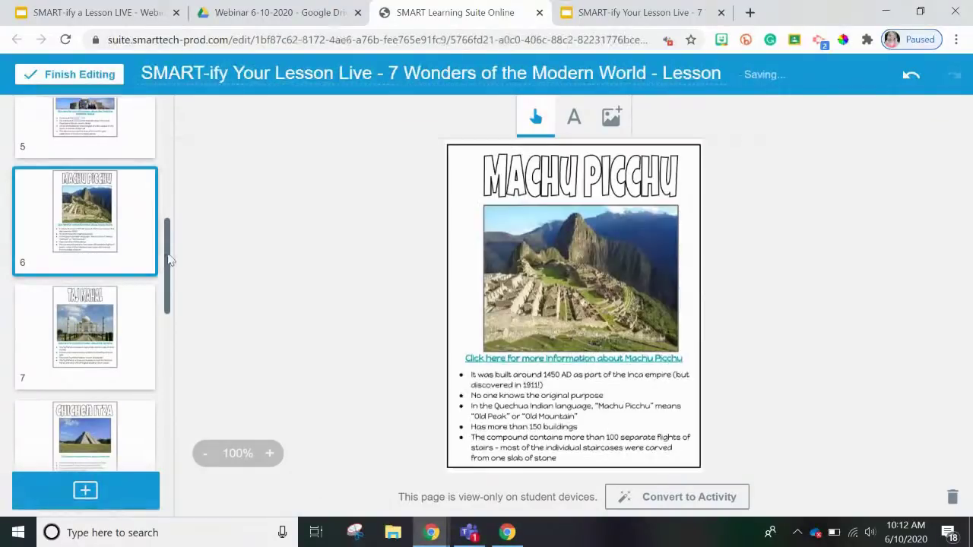
Step: Select the Petra page and open the game-based activity templates to add content after it
left_click_drag(169, 256, 162, 311)
left_click(148, 319)
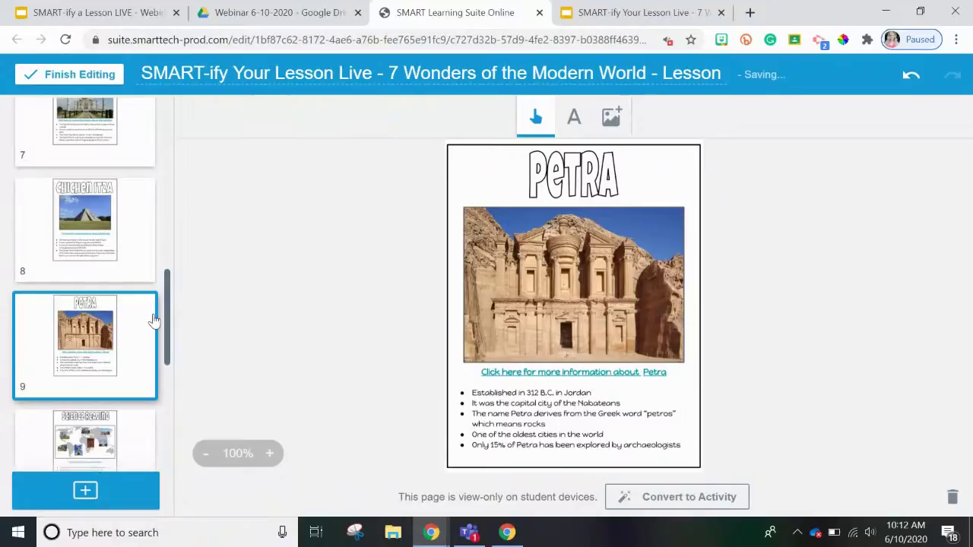
left_click(147, 497)
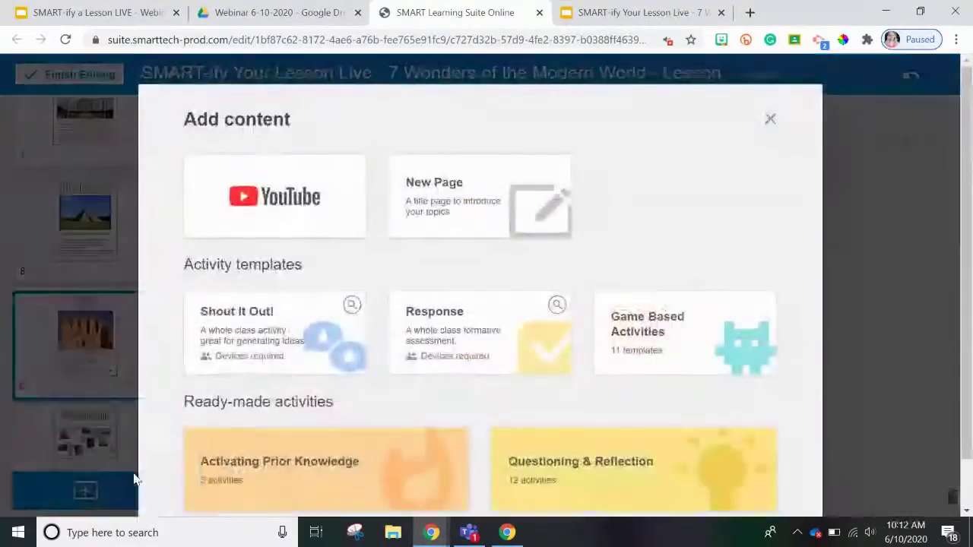
scroll(174, 198, "down", 2)
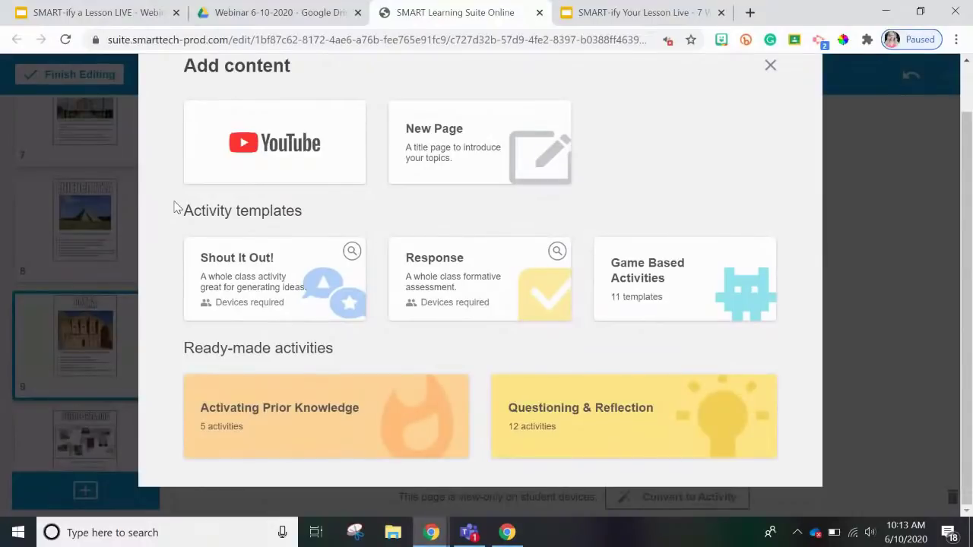
left_click(689, 311)
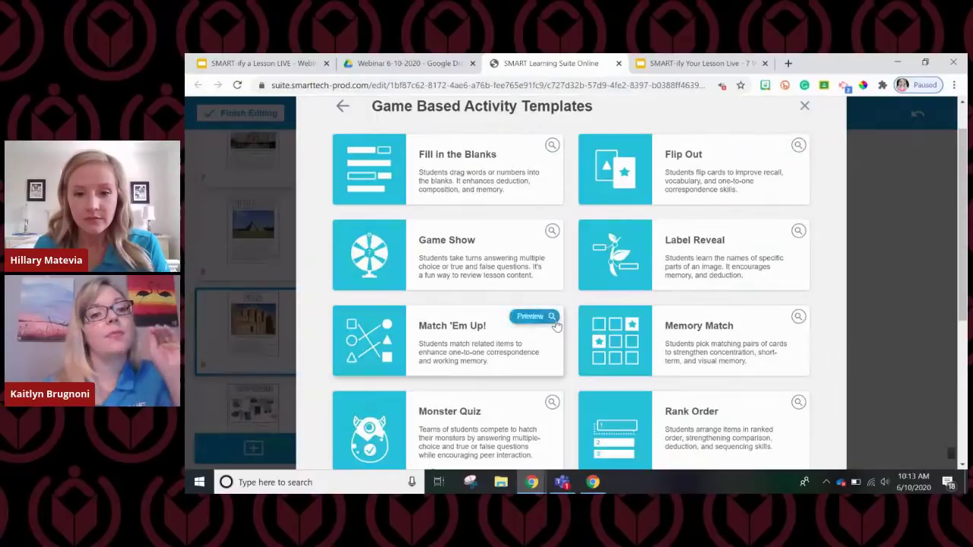
Step: Preview the Match 'Em Up! and Flip Out activity templates, closing each preview
left_click(532, 316)
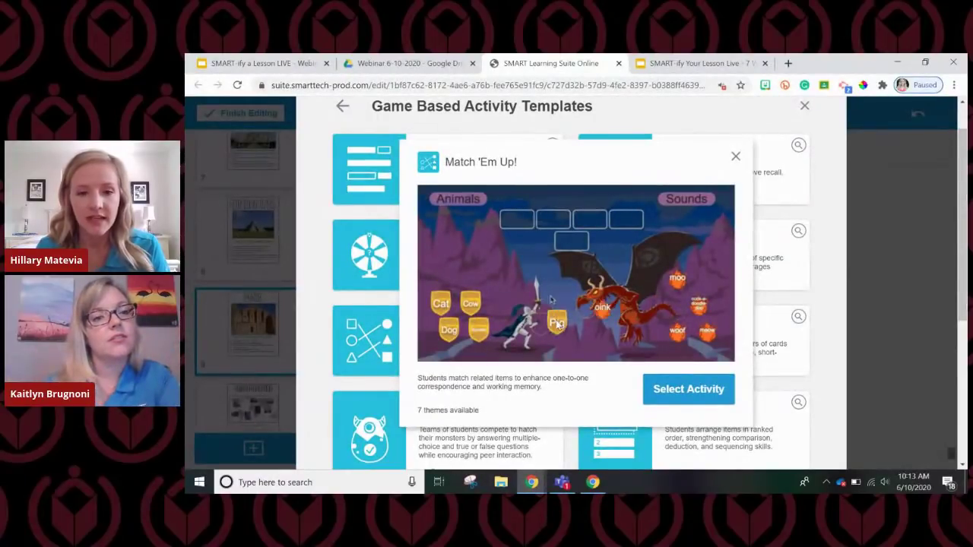
left_click(735, 156)
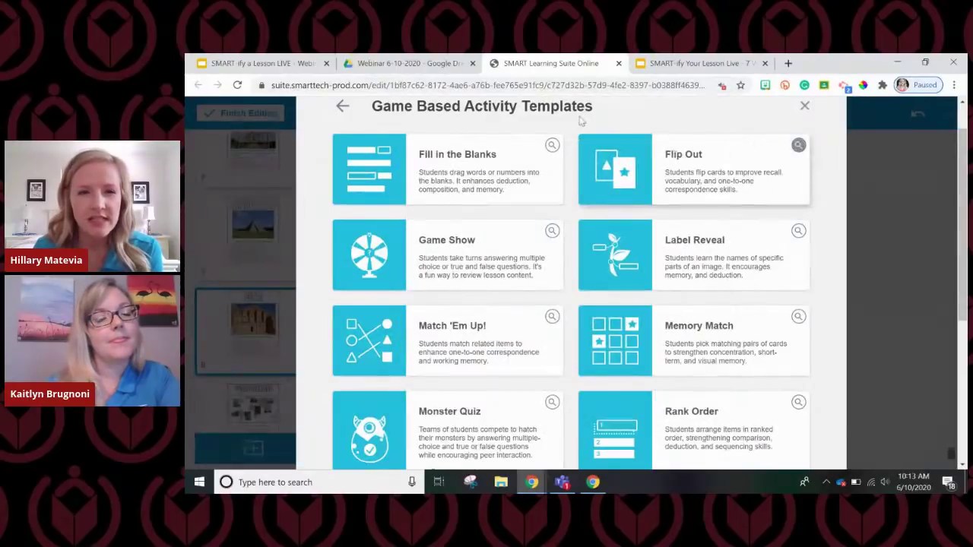
left_click(797, 151)
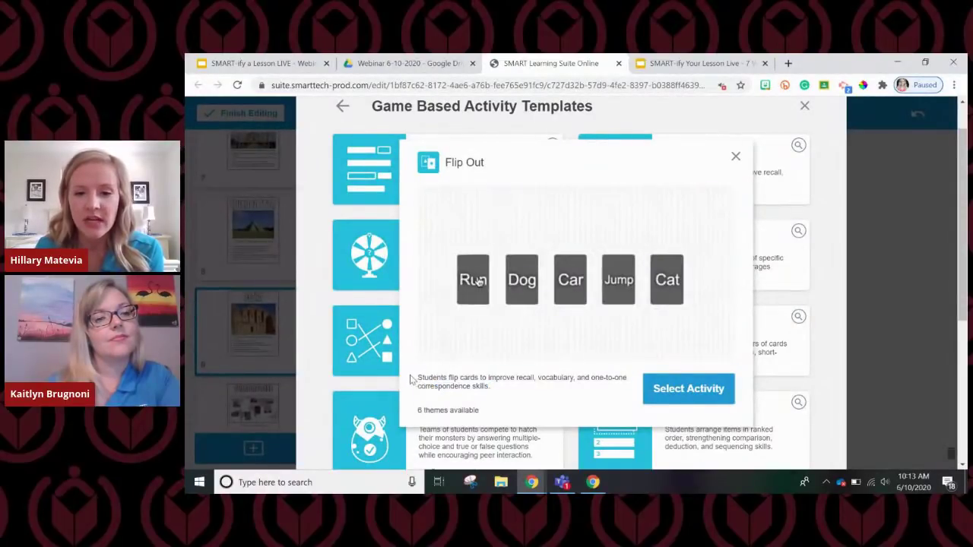
left_click(736, 160)
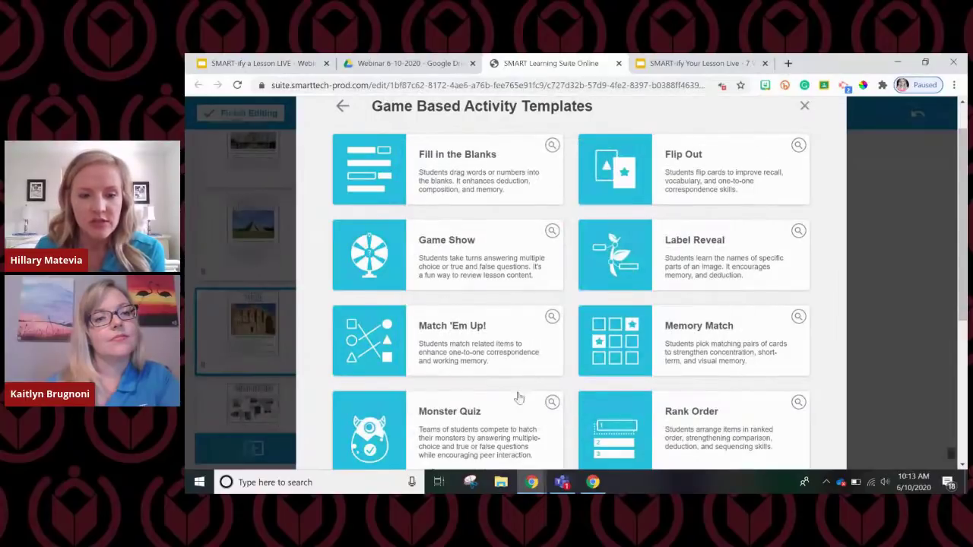
Step: Start a Match 'Em Up! activity and name its two categories "The Wonder" and "The Location"
left_click(439, 361)
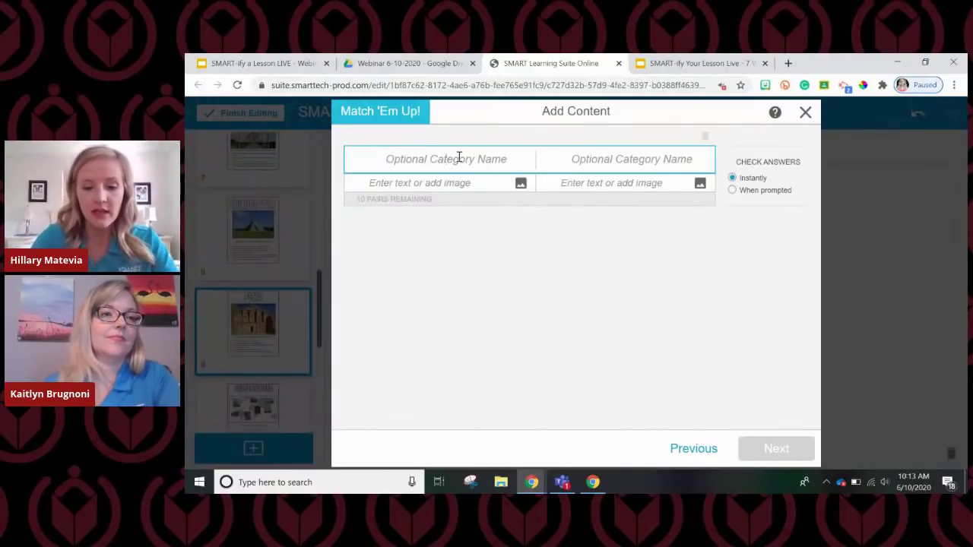
type("T")
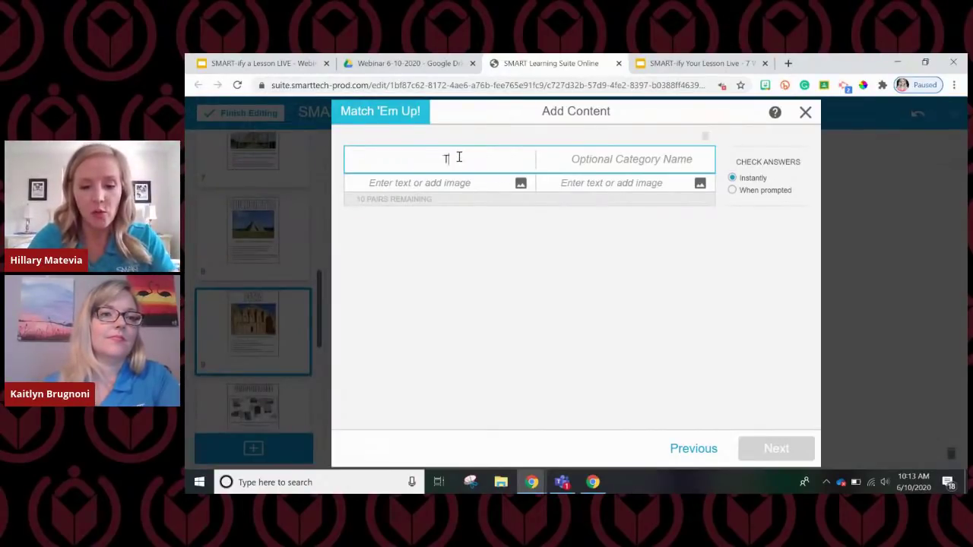
type("he WonderThe Location")
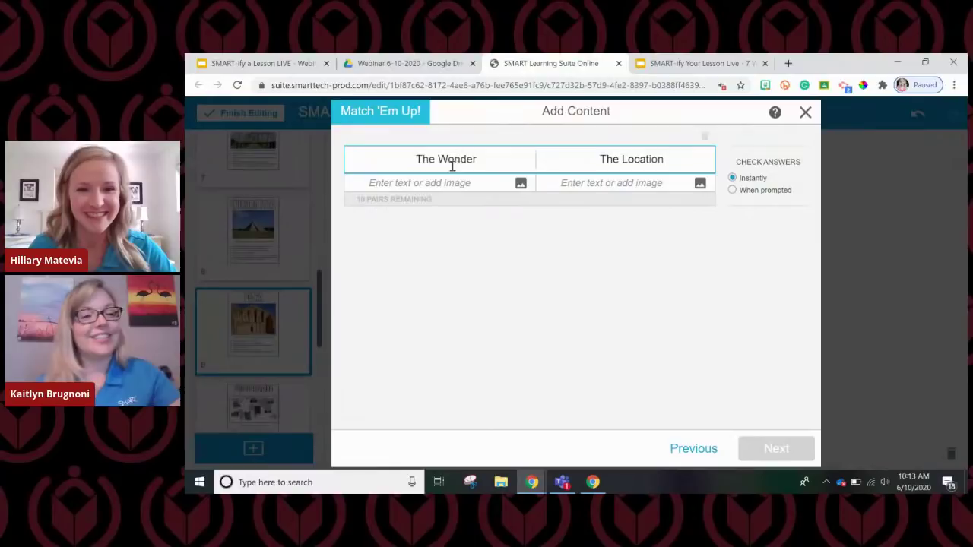
Step: Enter the first two matching pairs: Great Wall of China with China, and The Roman Colosseum with Italy
left_click(455, 182)
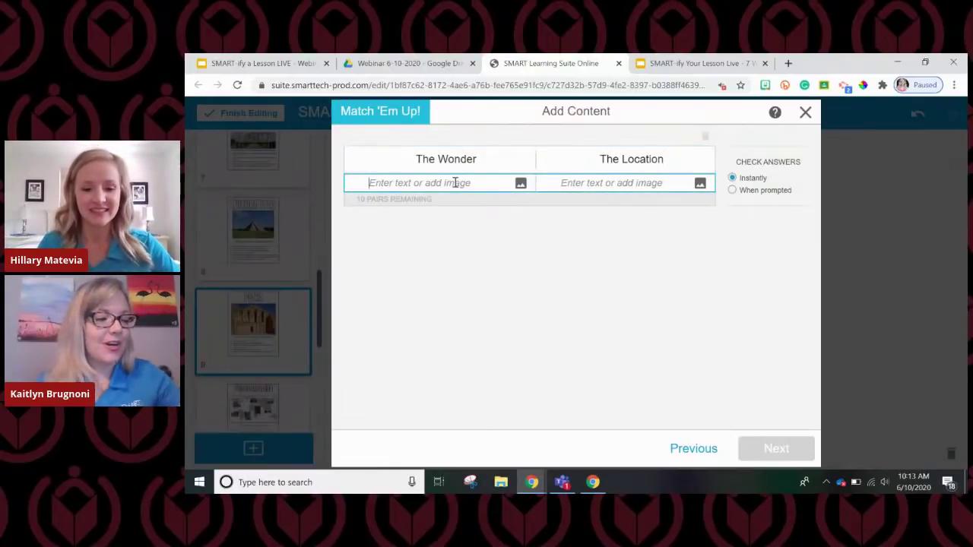
type("Gr")
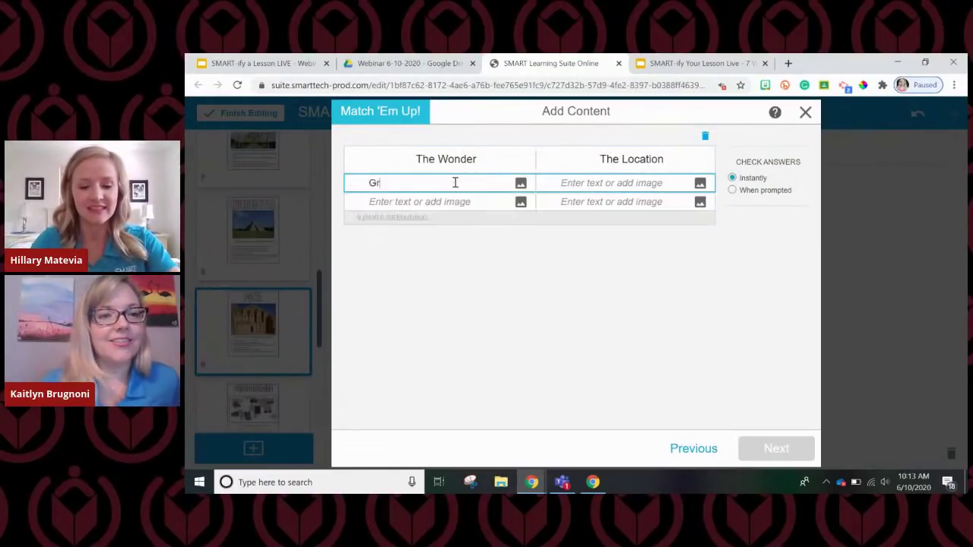
type("eat Wall of China")
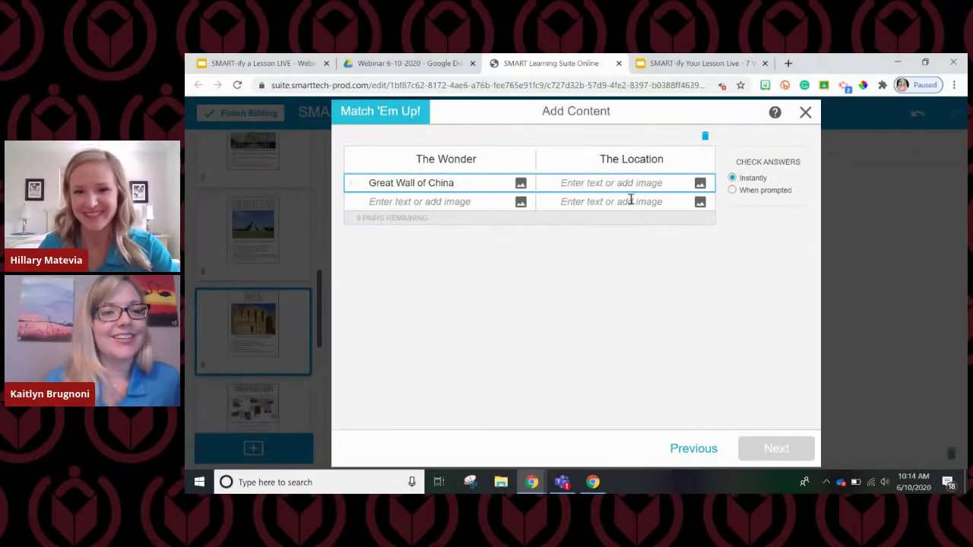
left_click(633, 187)
type("China")
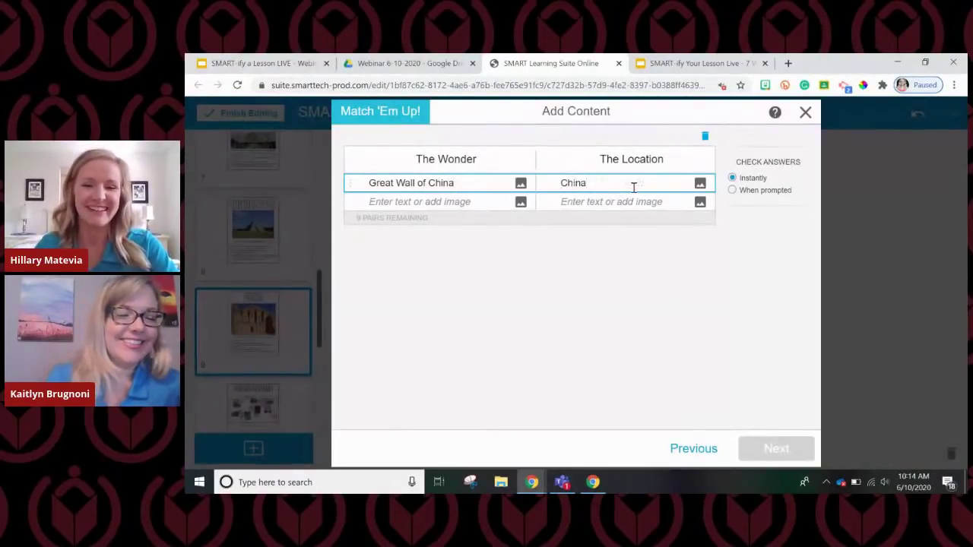
left_click(490, 199)
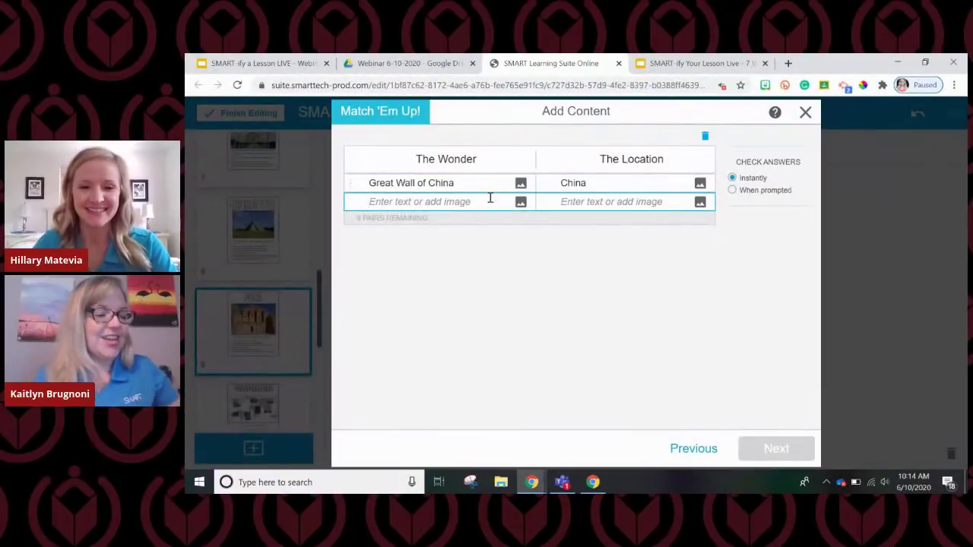
type("The Roman Colosseum")
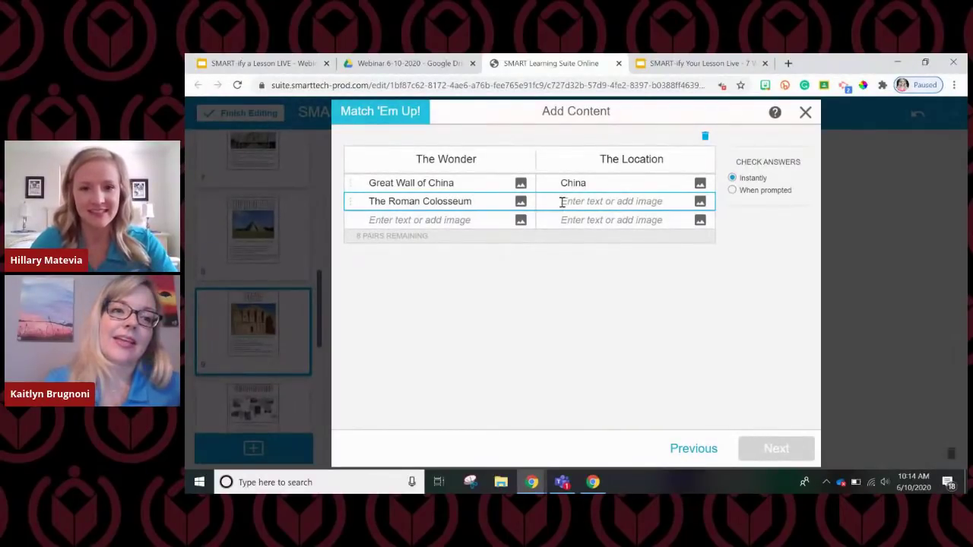
left_click(562, 202)
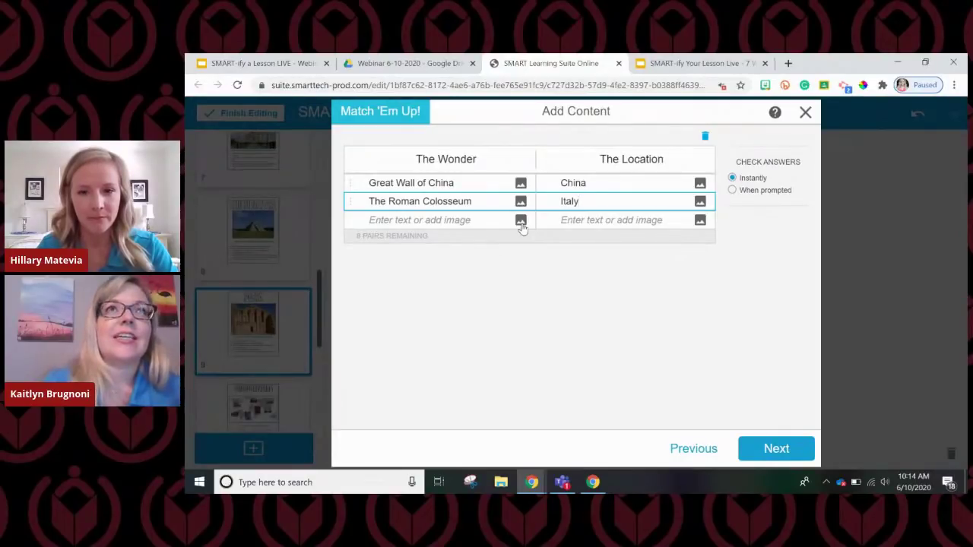
Step: Open the image picker for the third wonder, dismiss it, and enter the pair Christ the Redeemer with Brazil instead
left_click(521, 225)
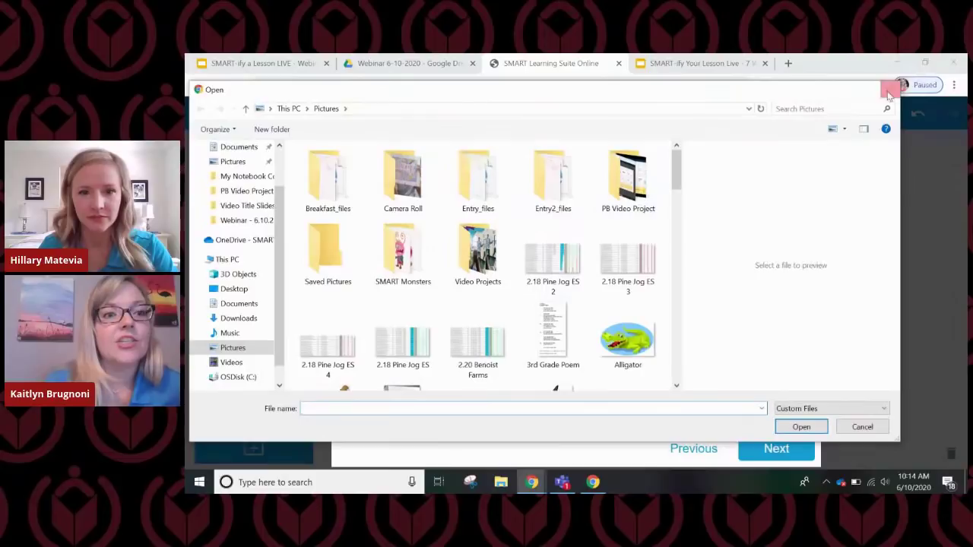
left_click(890, 89)
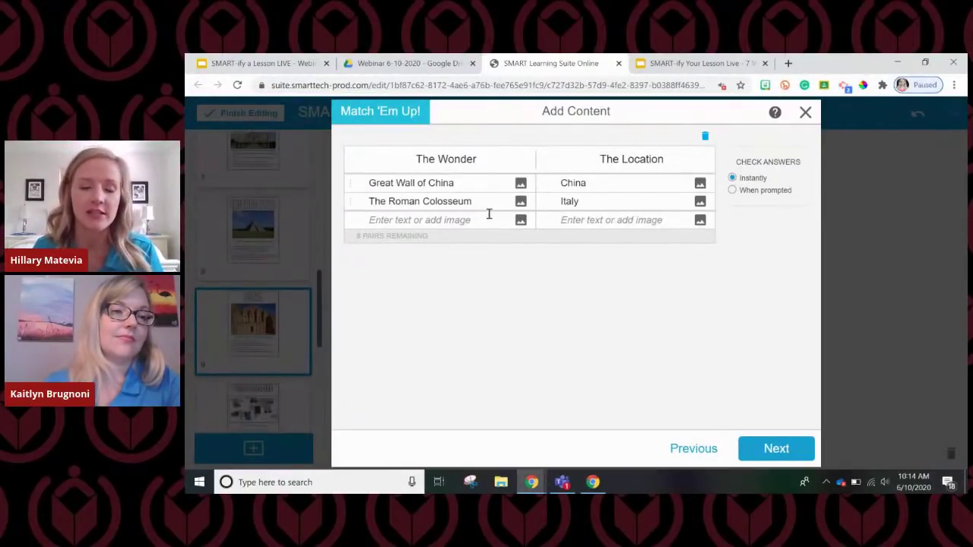
left_click(469, 222)
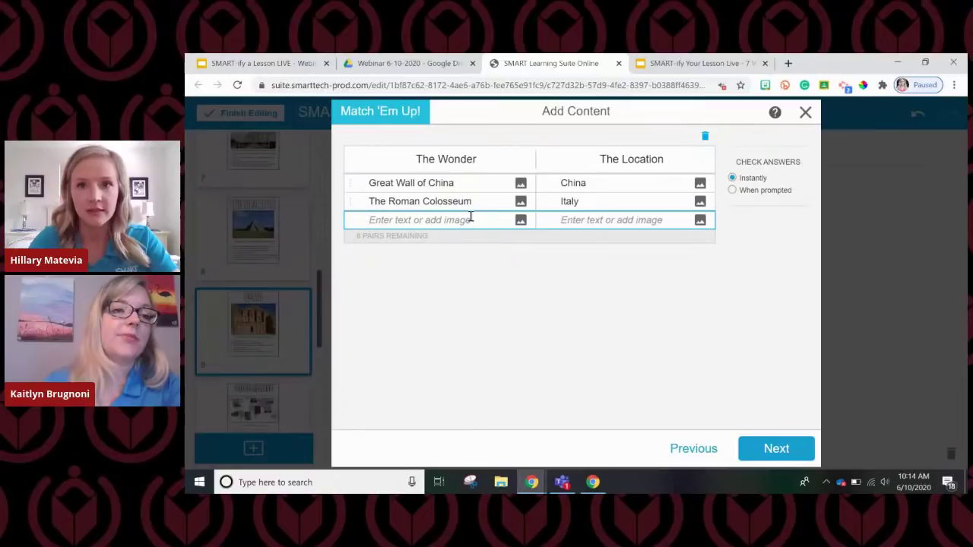
type("Christ the Redeemer")
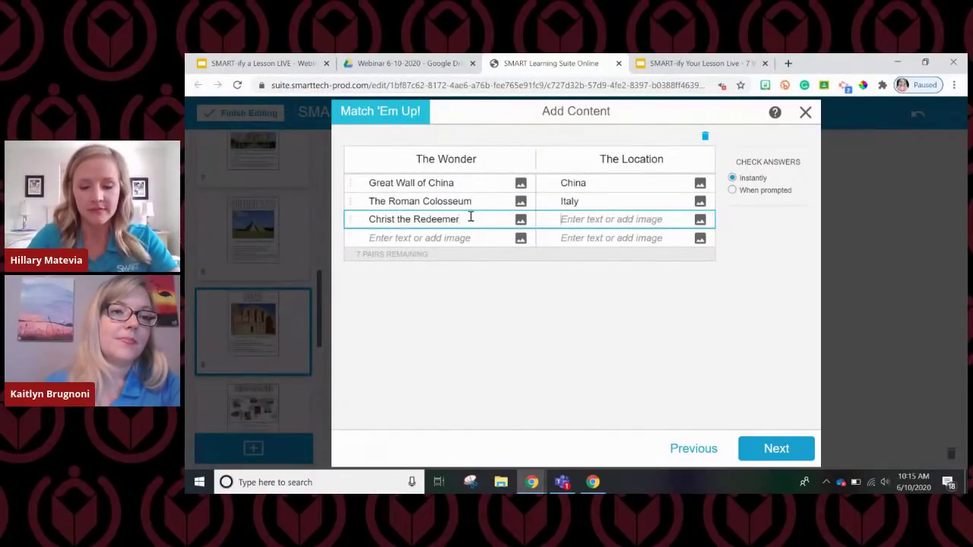
type("Brazil")
key("Tab")
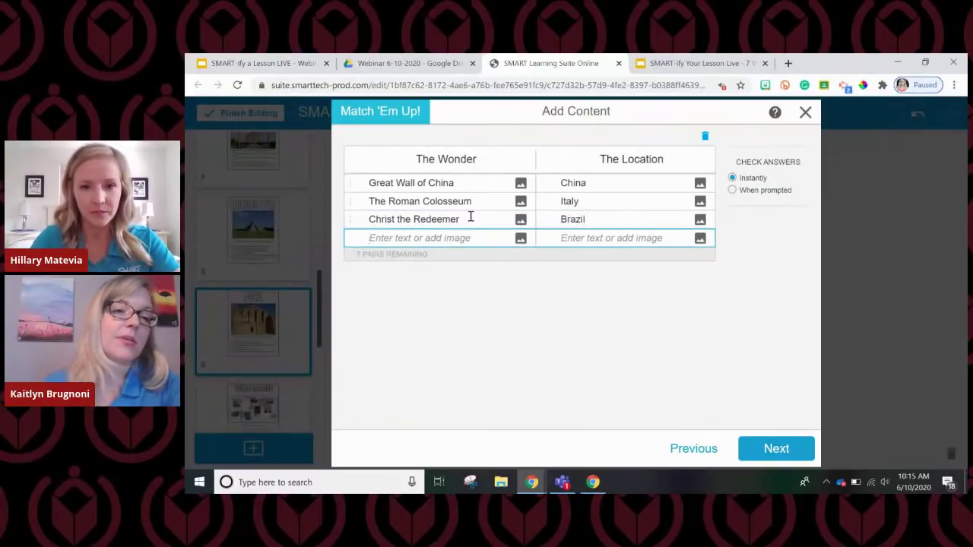
Step: Enter the fourth and fifth matching pairs: Machu Picchu with Peru, and Taj Mahal with India
type("Ma")
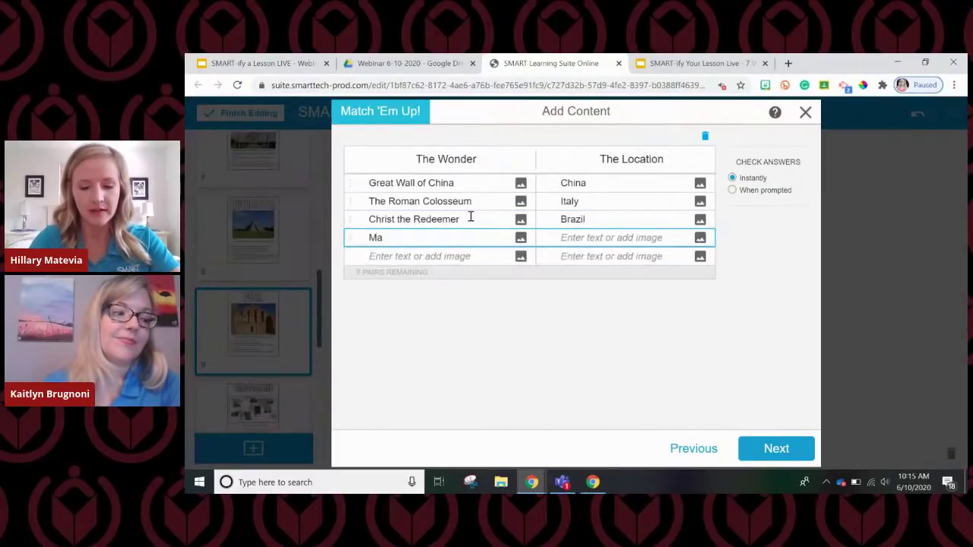
type("chu Picc")
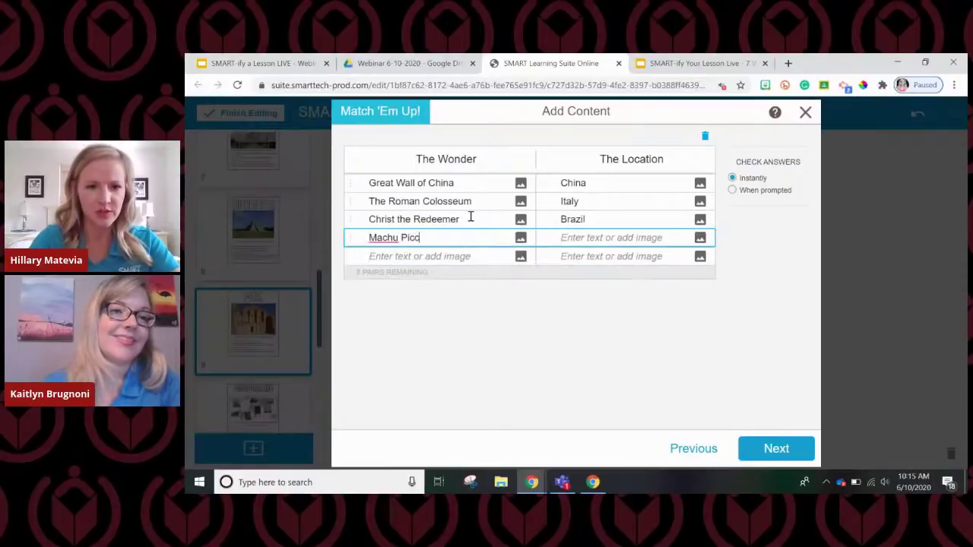
type("hu")
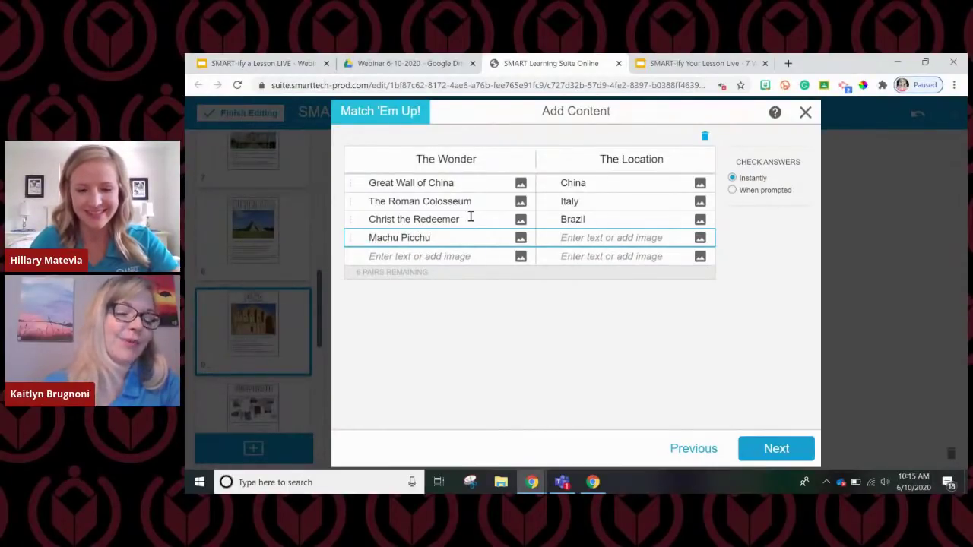
type("Peru")
key("Tab")
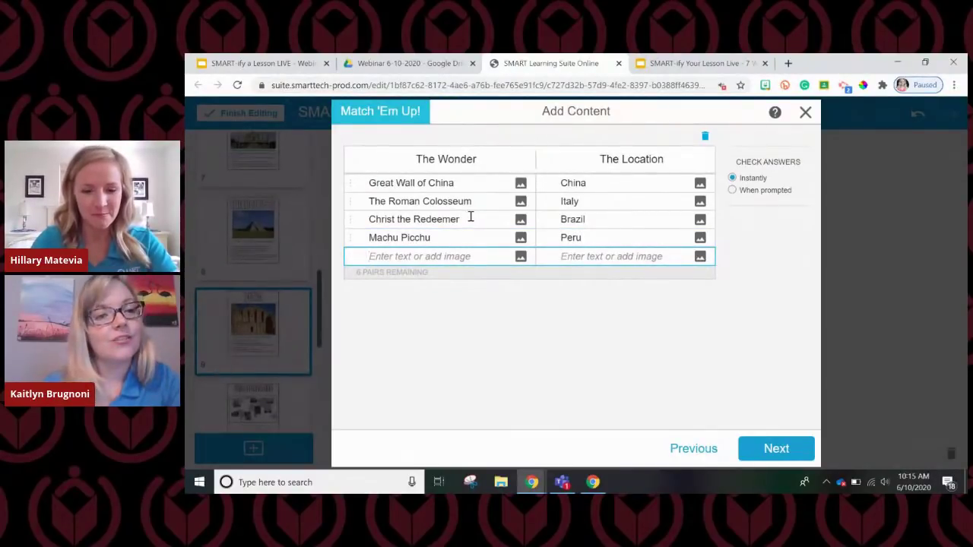
type("Taj Mahal")
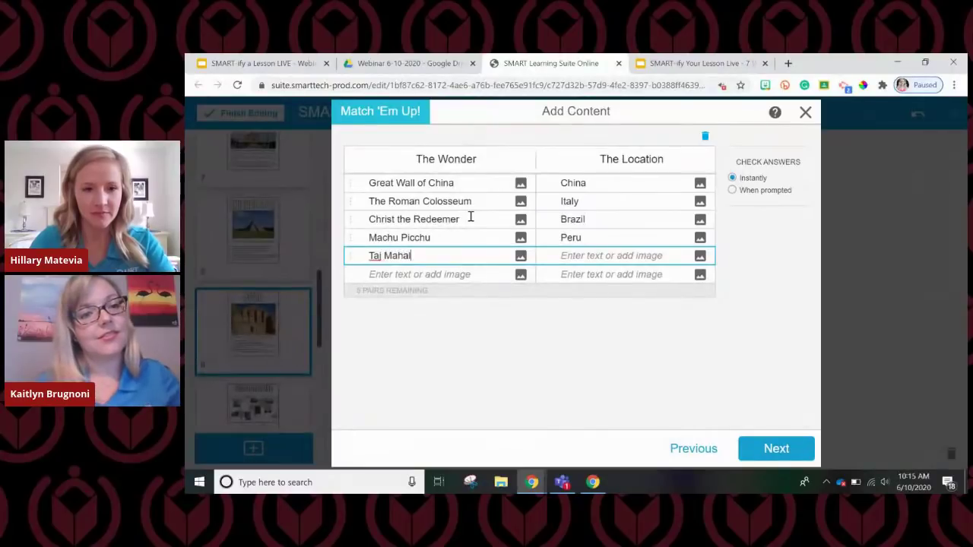
key("Tab")
type("In")
key("Tab")
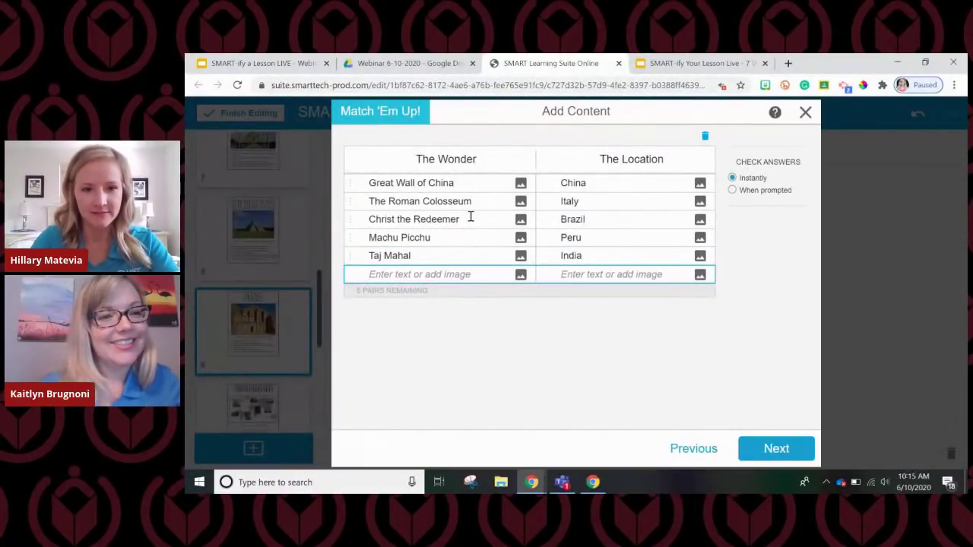
Step: Enter the last two matching pairs: Chichen Itza with Mexico, and Petra with Jordan
type("Chichen")
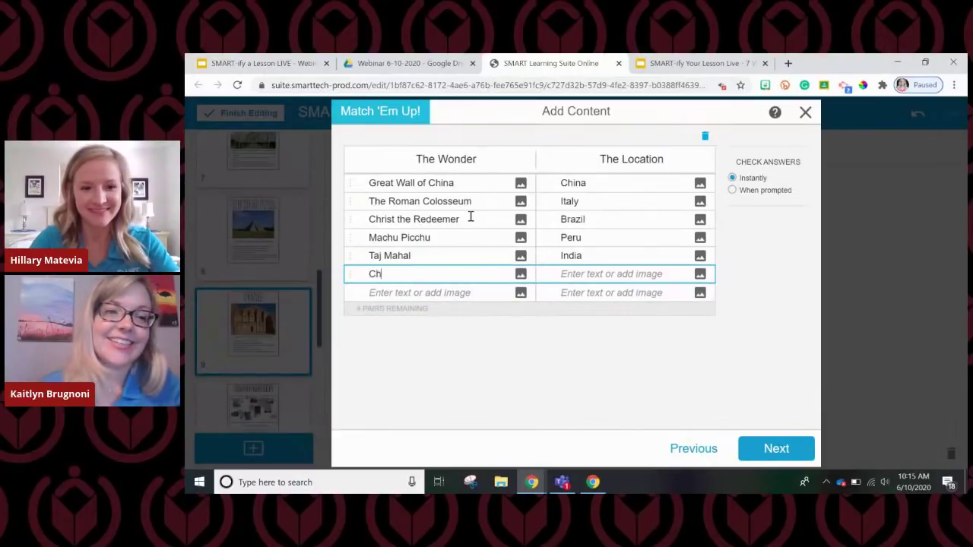
type("tza")
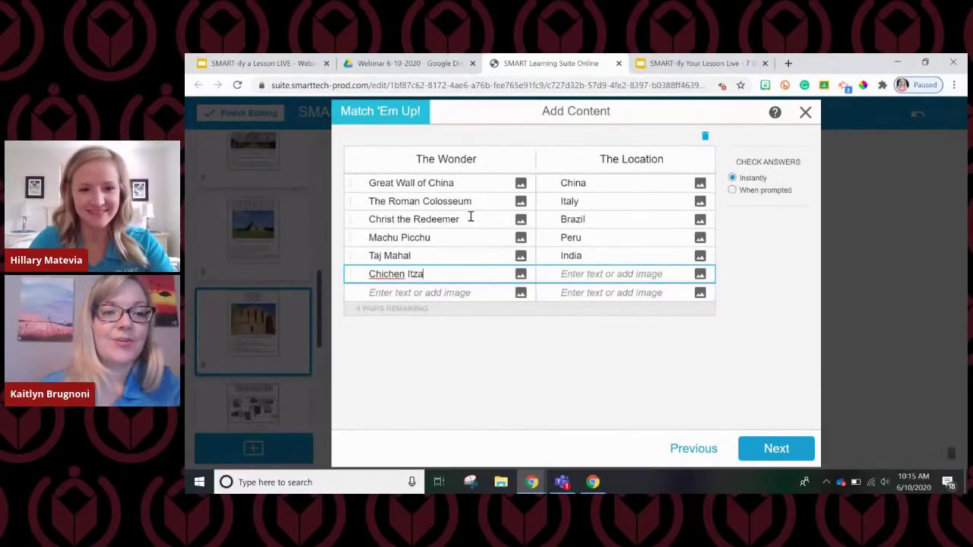
key("Tab")
type("Me")
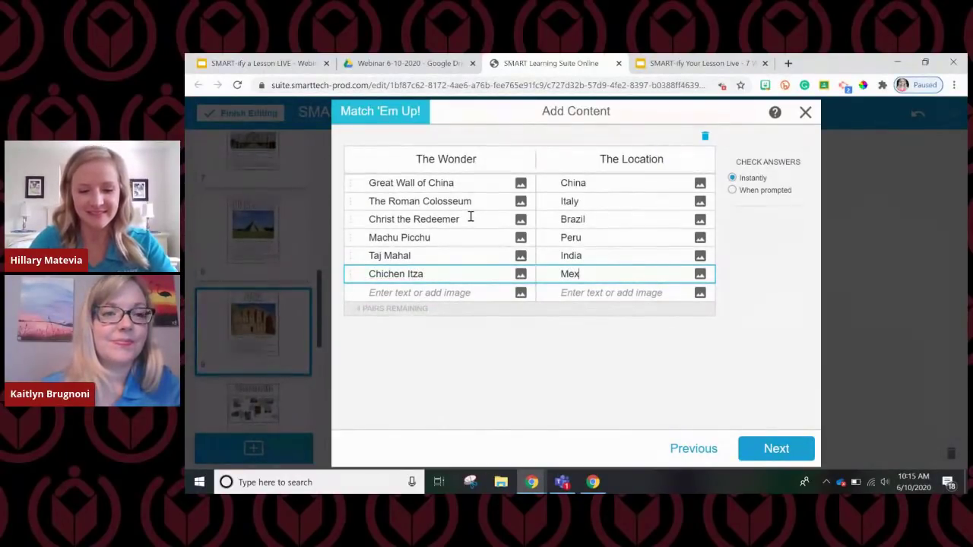
type("xico")
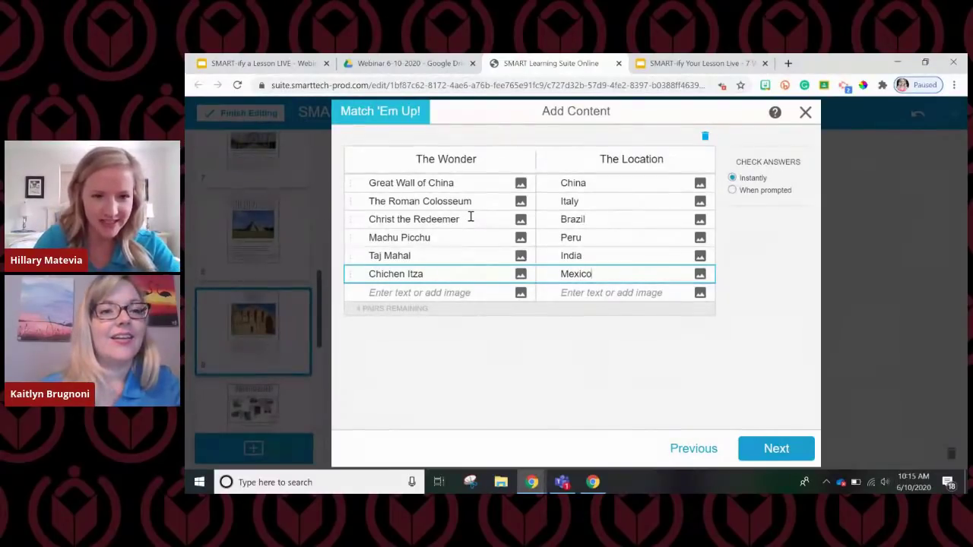
key("Tab")
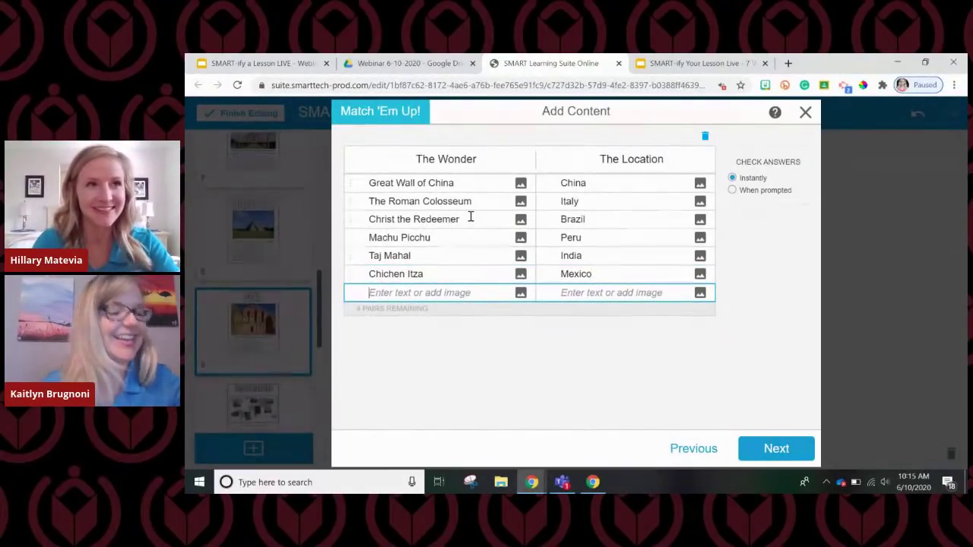
type("Petra")
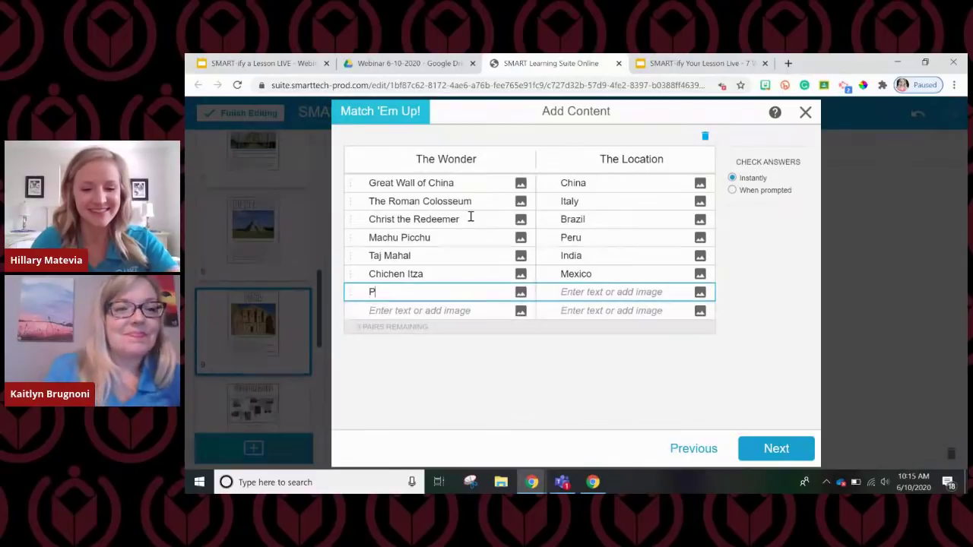
key("Tab")
type("Joran")
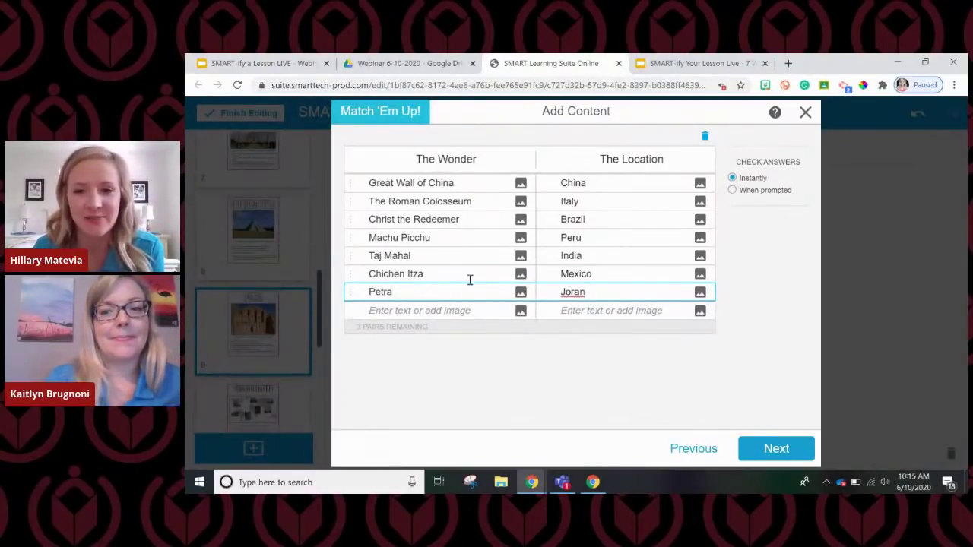
double_click(571, 292)
type("Jordan")
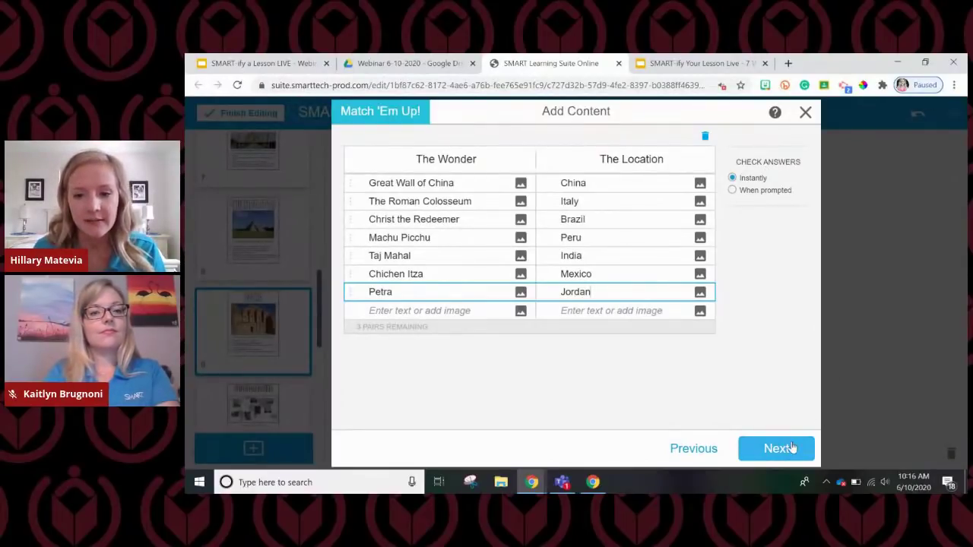
Step: Choose the Dragon theme for the Match 'Em Up! activity and finish creating it
left_click(791, 448)
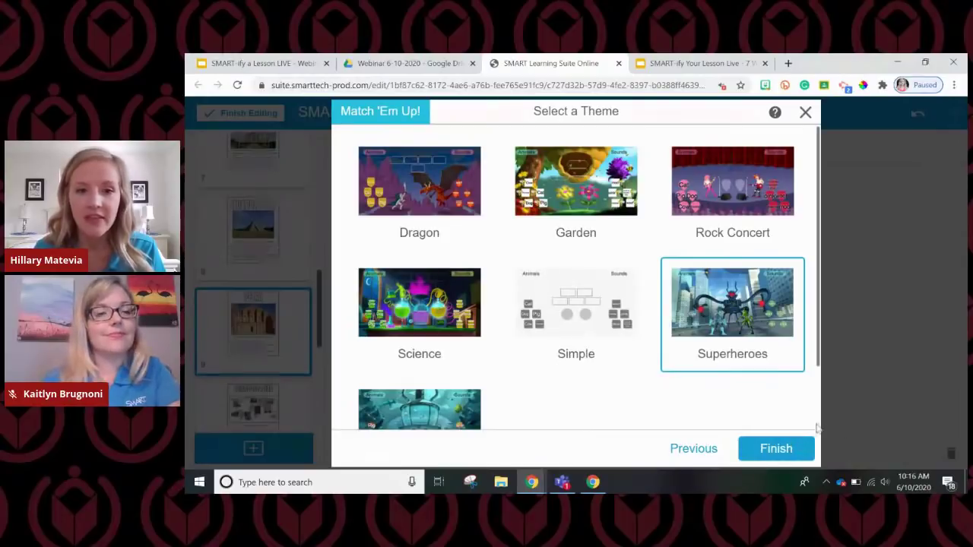
scroll(589, 339, "down", 1)
scroll(589, 332, "up", 1)
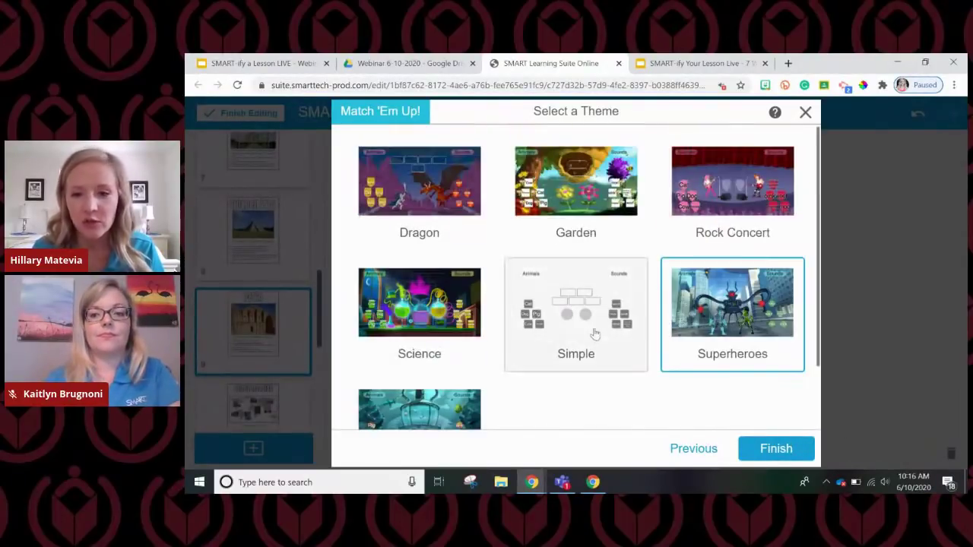
left_click(445, 235)
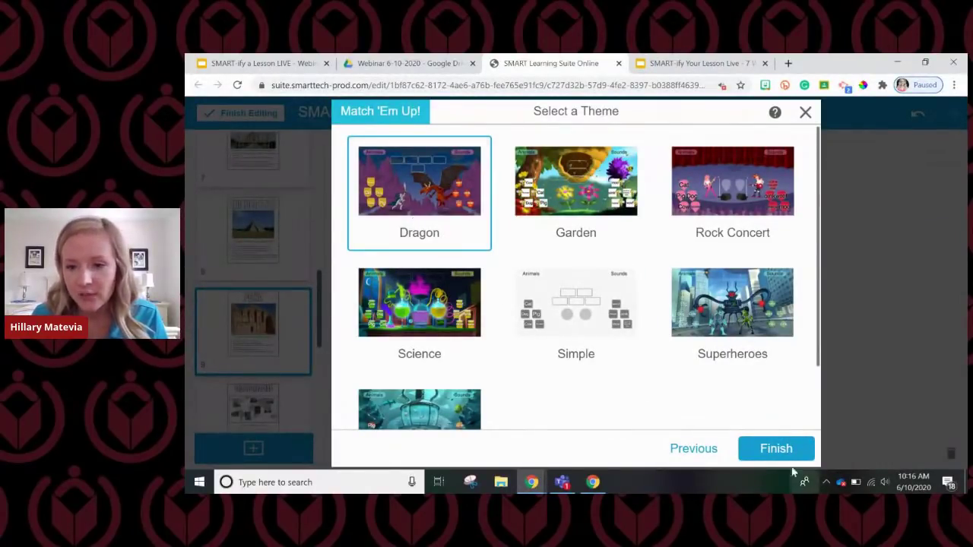
left_click(777, 449)
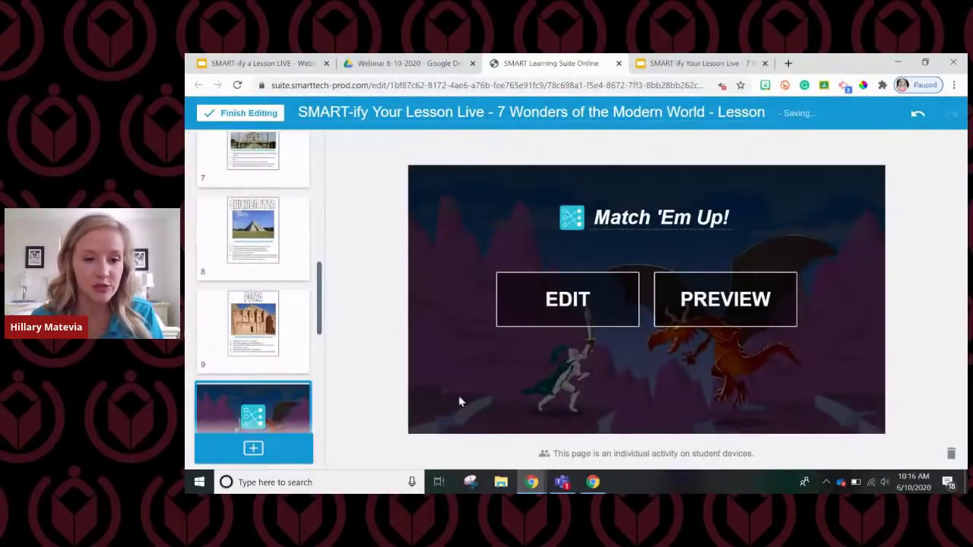
Step: Retitle the Match 'Em Up! activity on page 10 as "Match Up the Wonder with the Country"
scroll(311, 387, "down", 1)
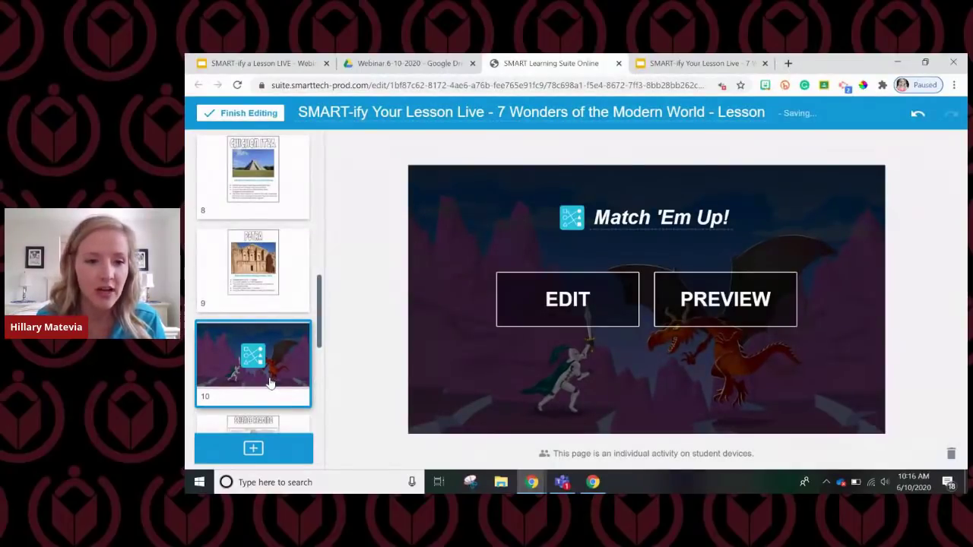
triple_click(650, 222)
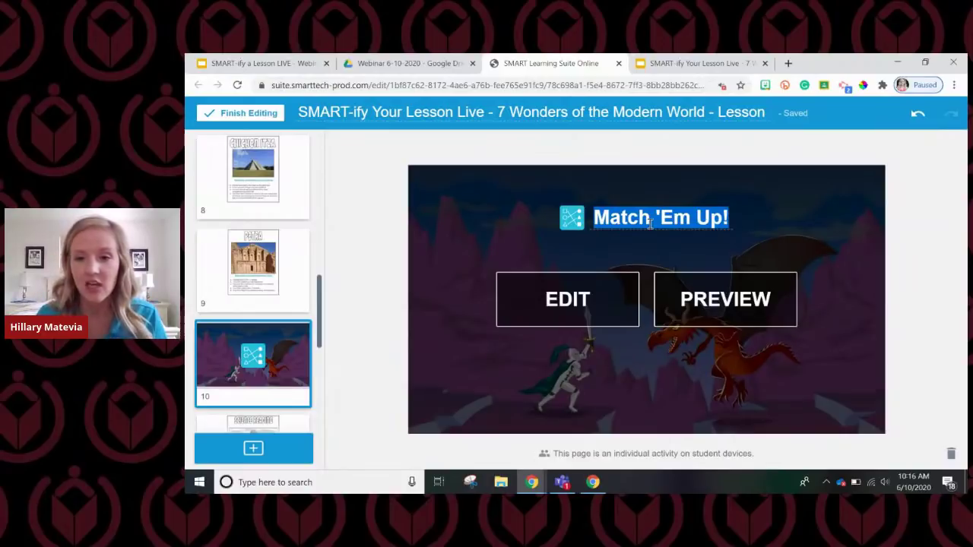
left_click(687, 221)
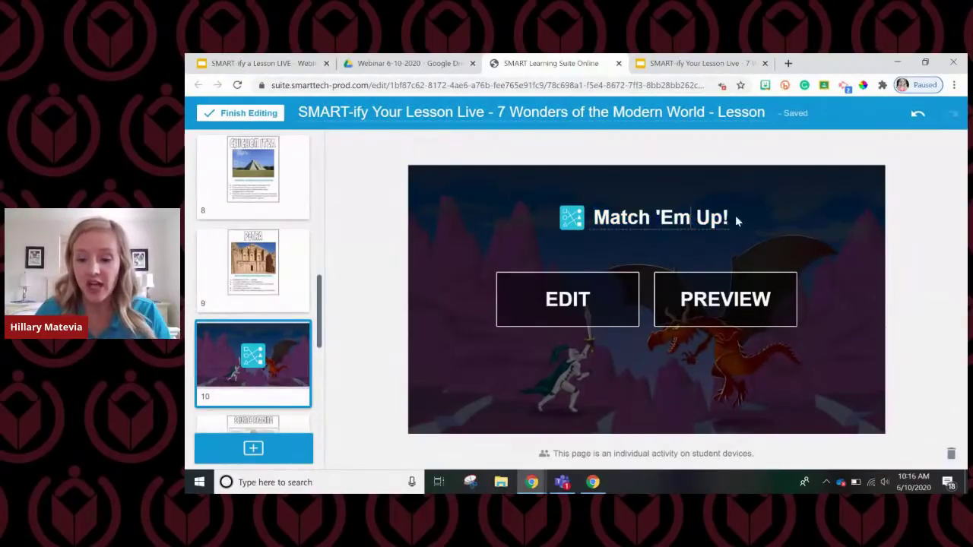
key("BackSpace")
key("BackSpace")
key("BackSpace")
key("BackSpace")
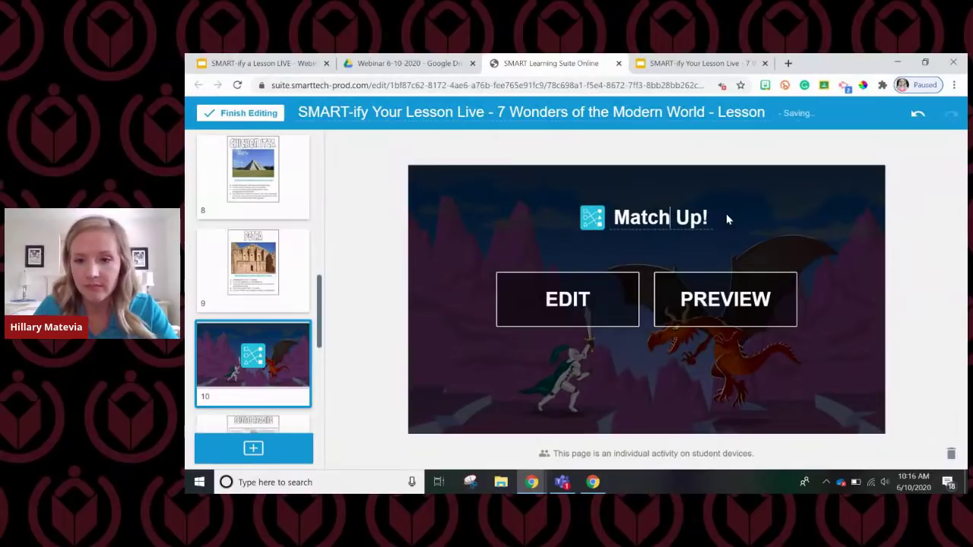
key("BackSpace")
type("the")
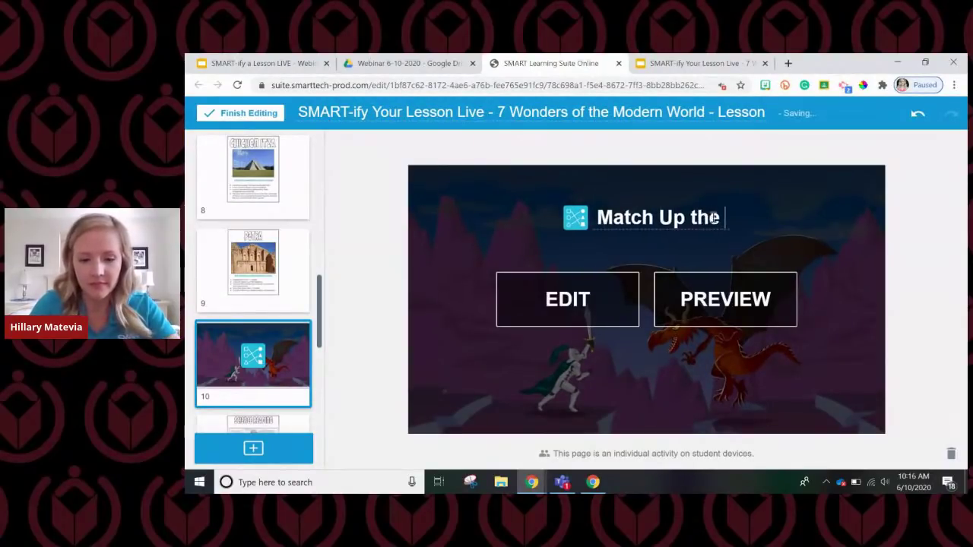
type(" Wonder with th")
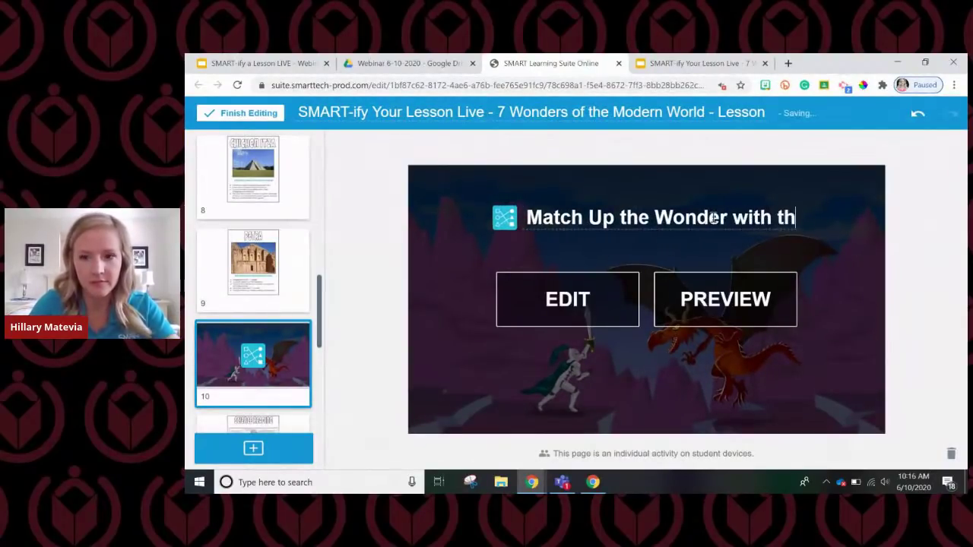
type("e Country")
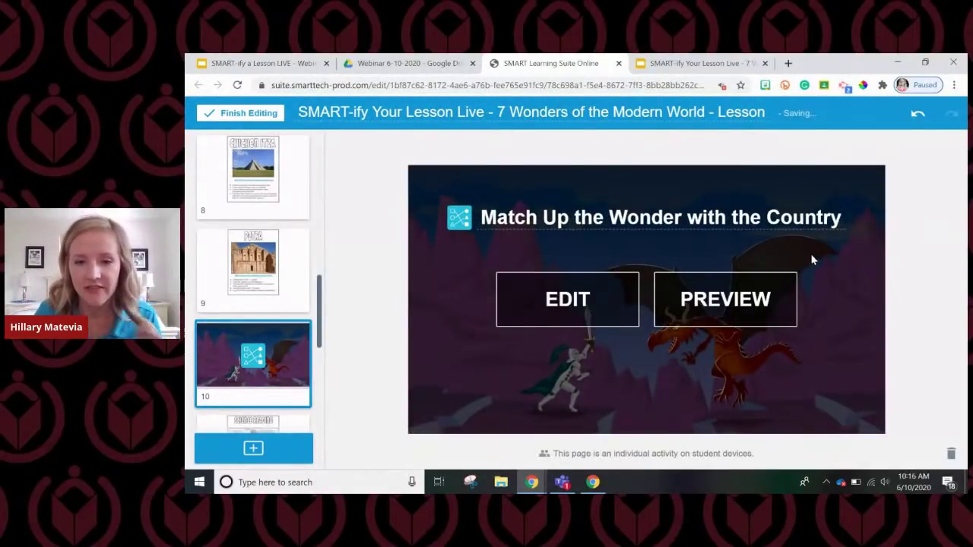
Step: Preview the matching activity, pairing Petra with Jordan and trying a wrong pair, Great Wall of China with Italy
left_click(764, 304)
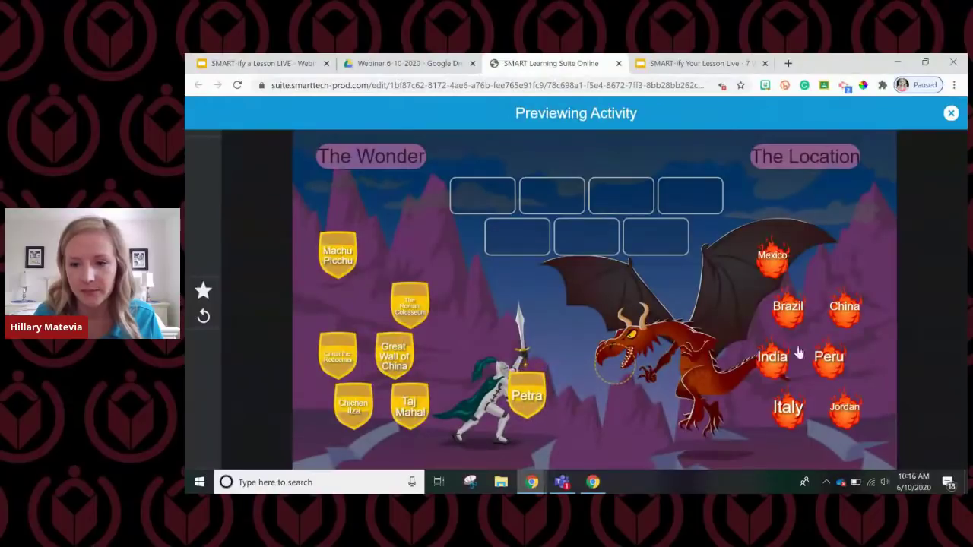
left_click_drag(845, 406, 623, 361)
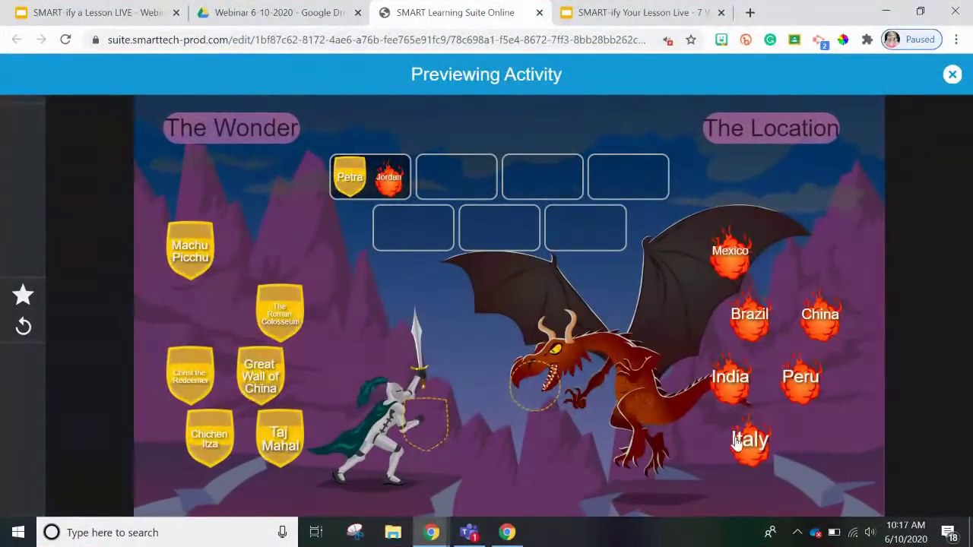
left_click_drag(747, 446, 526, 435)
left_click_drag(266, 392, 431, 431)
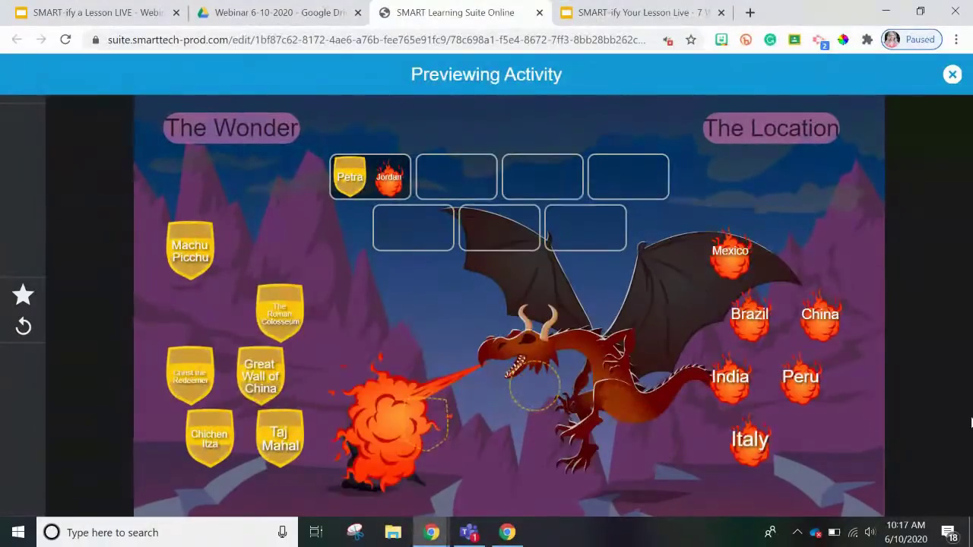
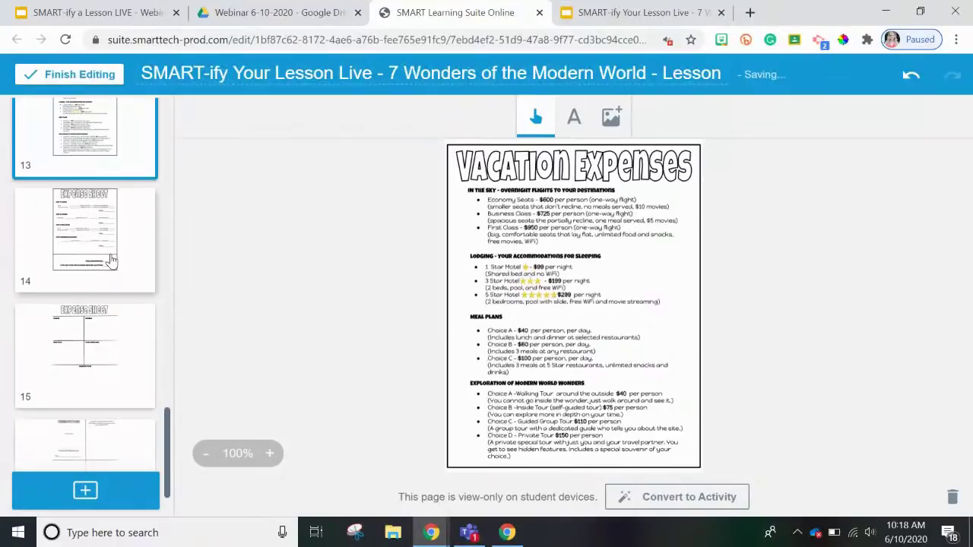
Step: Convert the fill-in Expense Sheet on page 14 into an individual Handout Activity
left_click(112, 260)
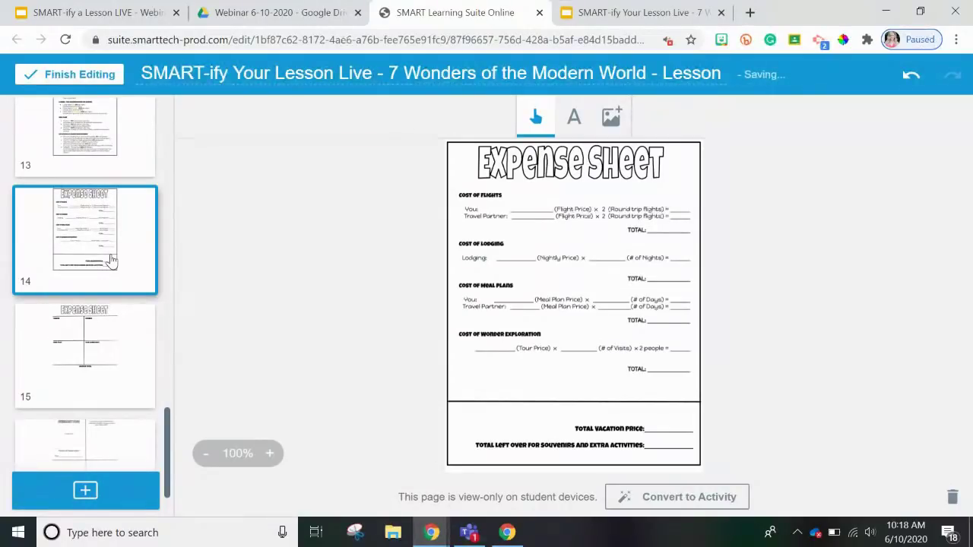
left_click(82, 342)
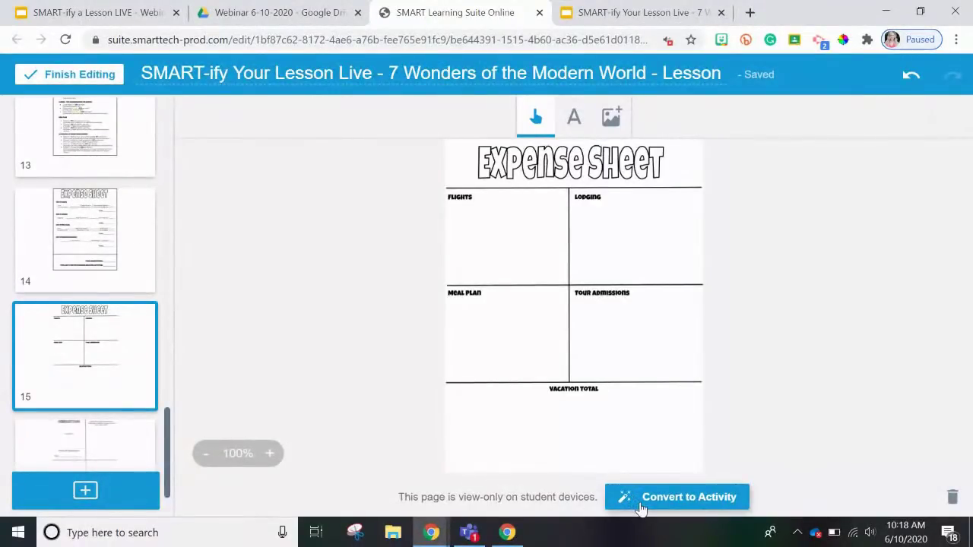
left_click(106, 249)
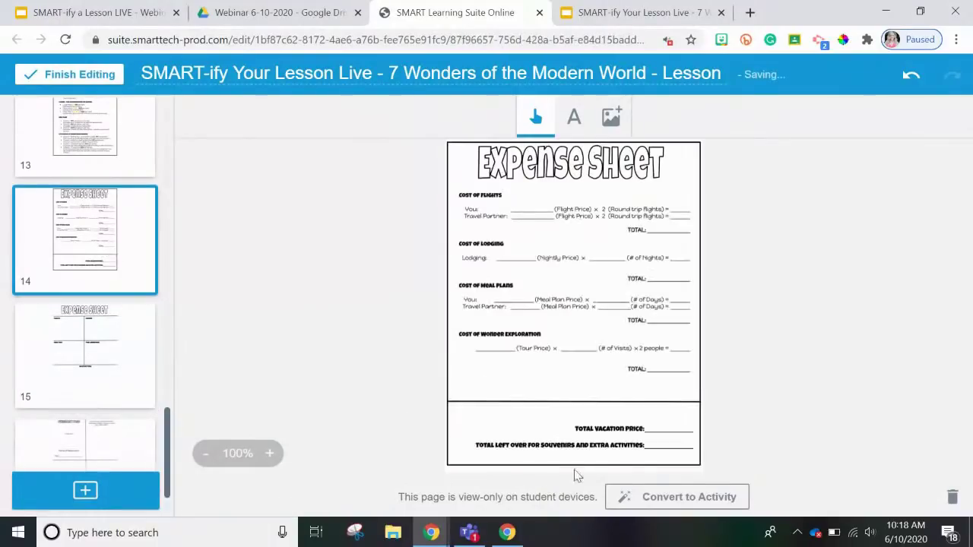
left_click(626, 500)
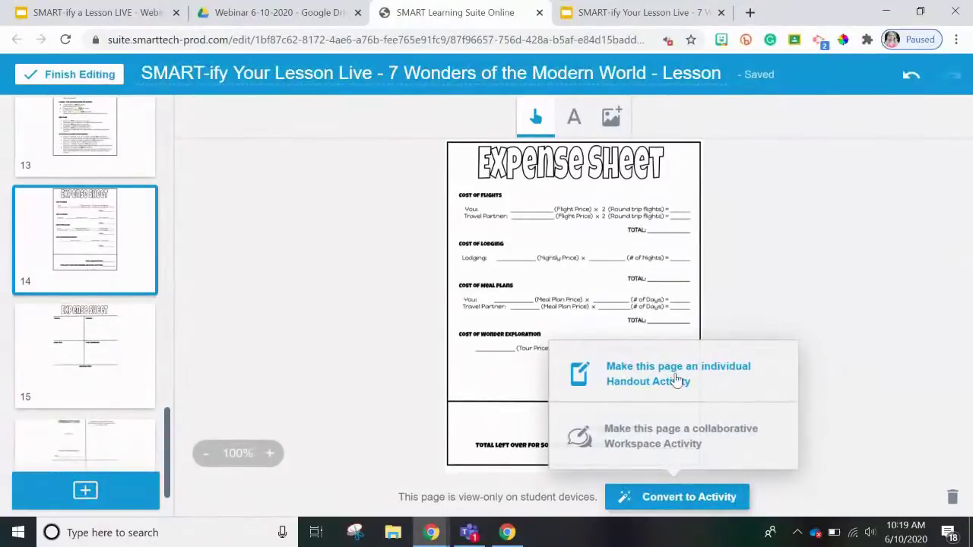
left_click(676, 380)
Step: Retitle the handout on page 14 as "Expense Sheet"
double_click(576, 199)
type("Expense")
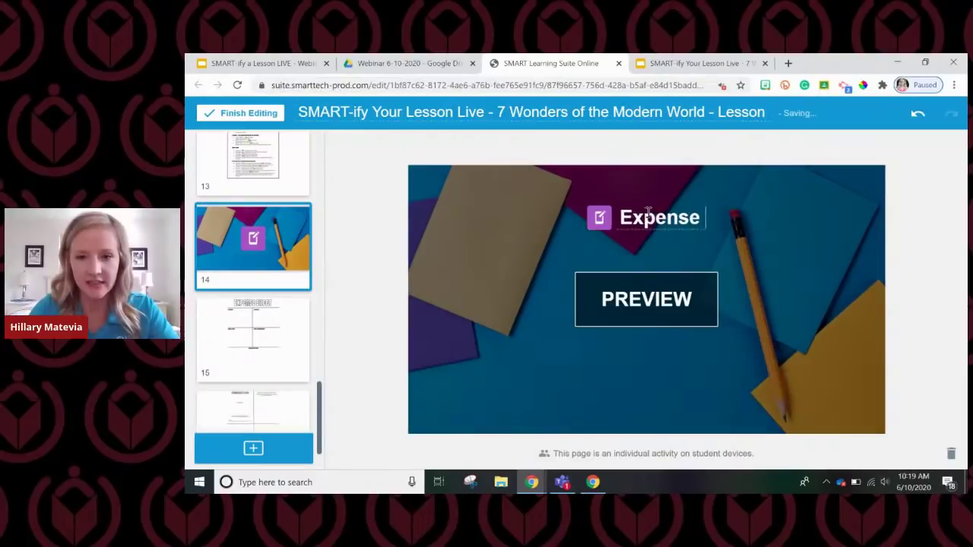
type(" Sheet")
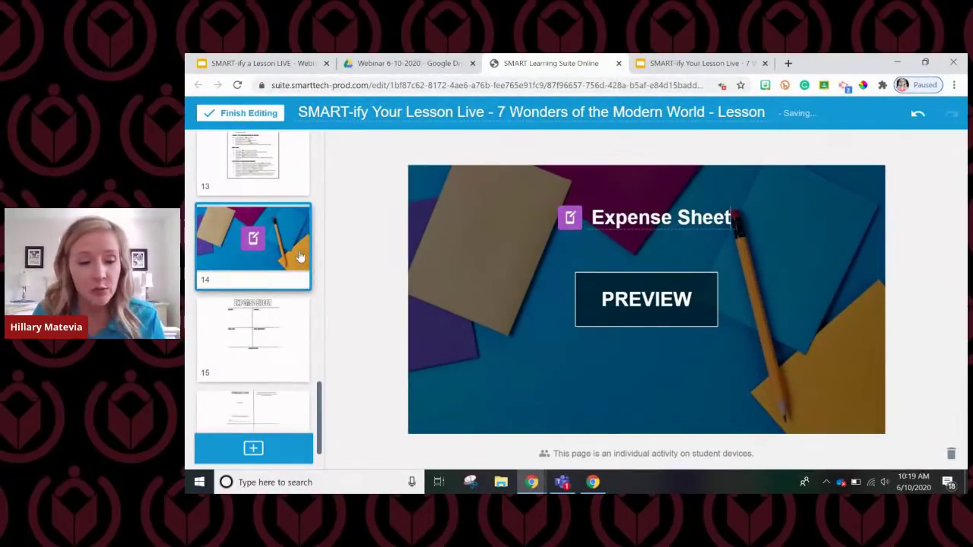
Step: Delete the four-box Expense Sheet on page 15 from the lesson
left_click(268, 349)
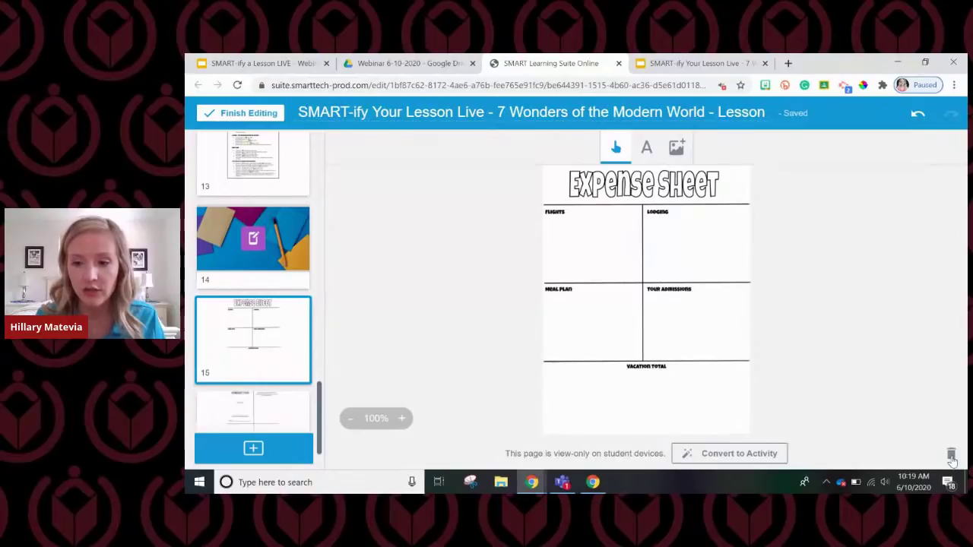
left_click(951, 455)
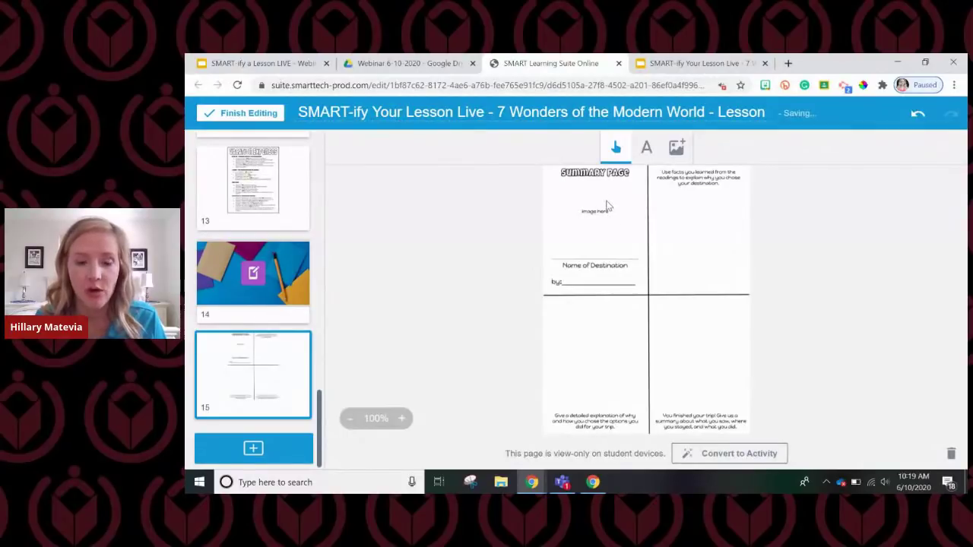
left_click(284, 281)
left_click(277, 377)
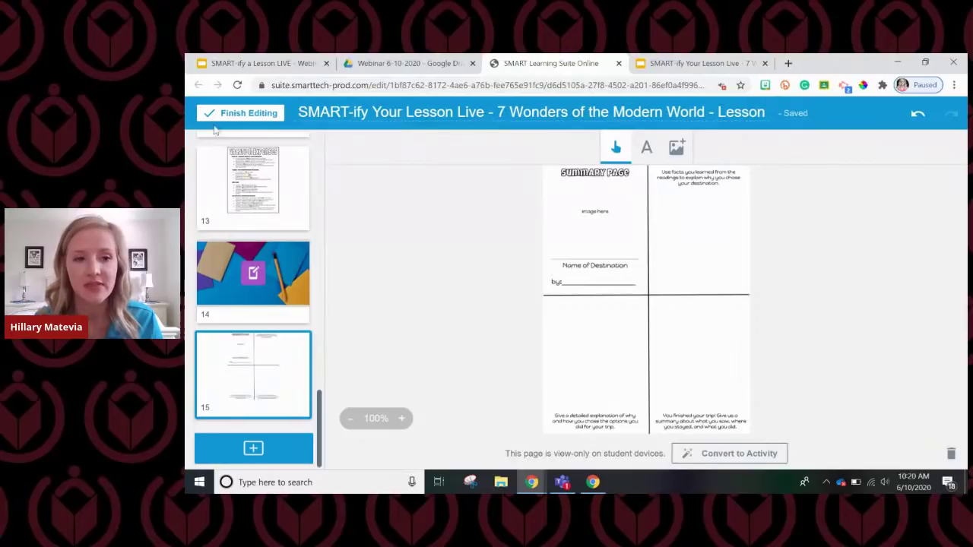
Step: Convert the Summary Page at the end of the lesson into an individual Handout Activity
left_click(281, 177)
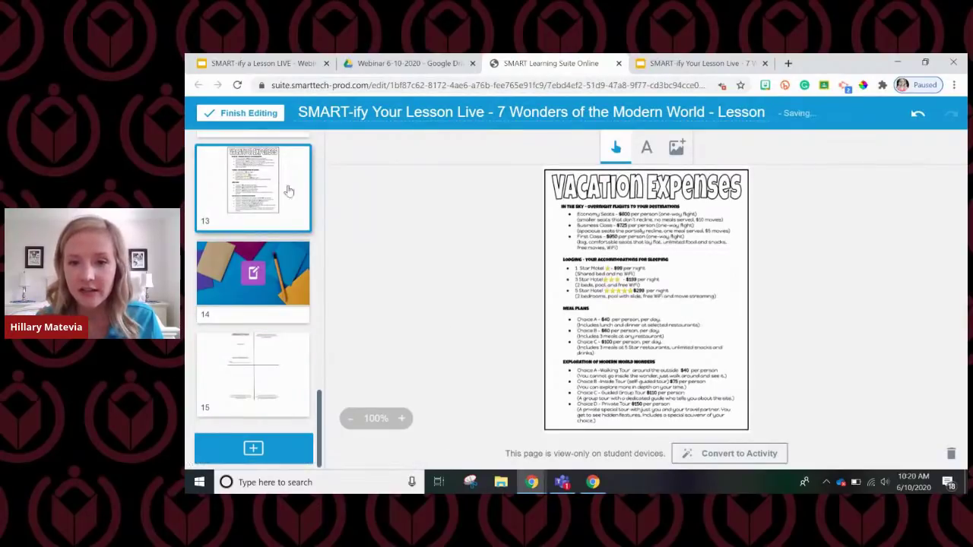
left_click(289, 354)
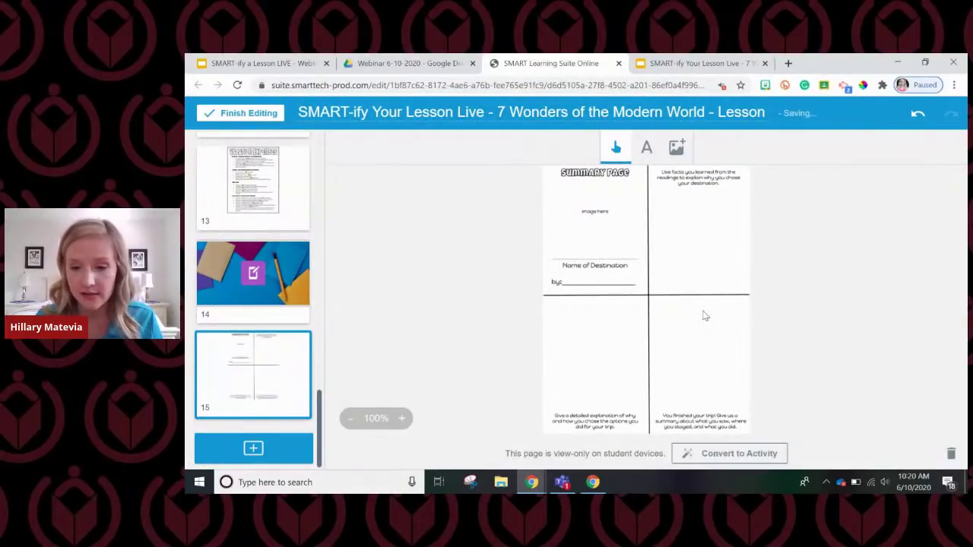
left_click(739, 455)
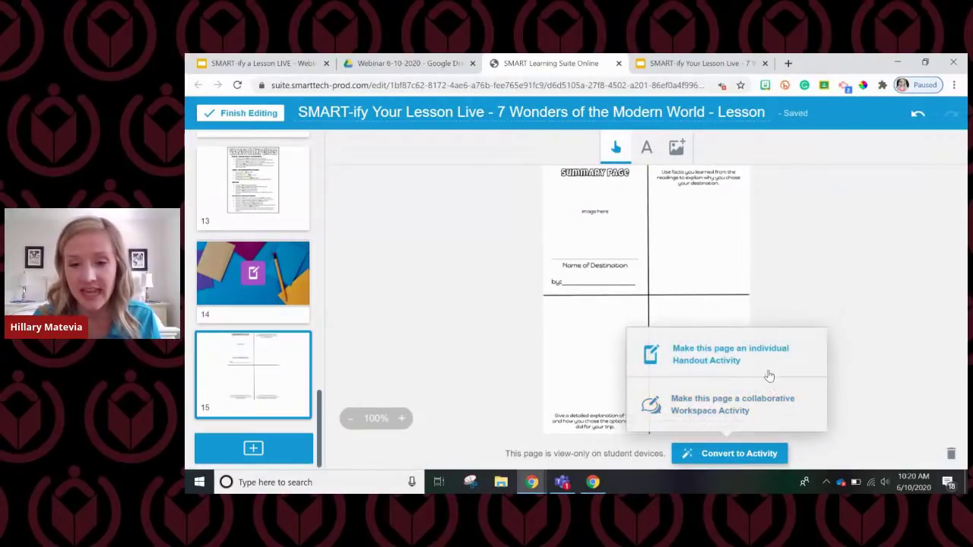
left_click(727, 366)
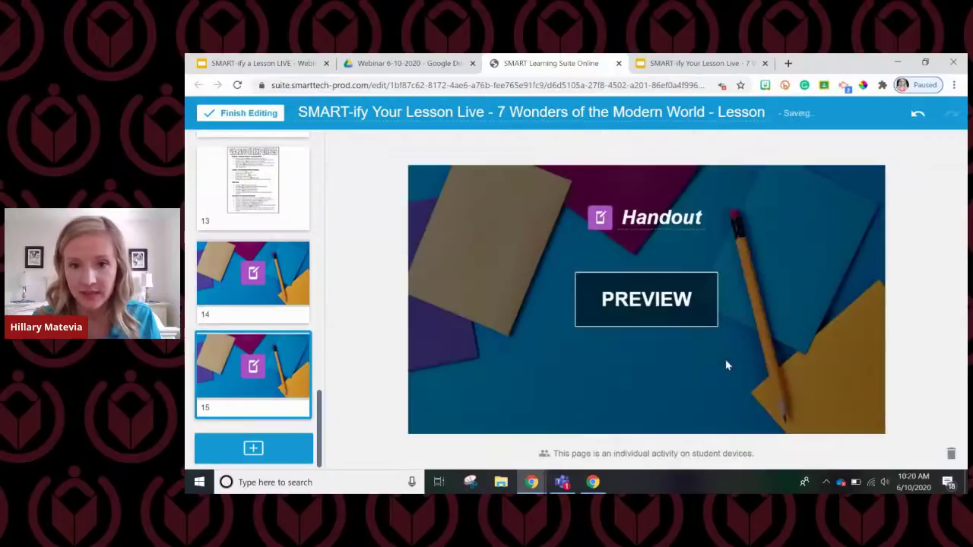
Step: Retitle the last handout as "Summary Page - Final Product" and preview it briefly
double_click(649, 217)
type("SUmmary")
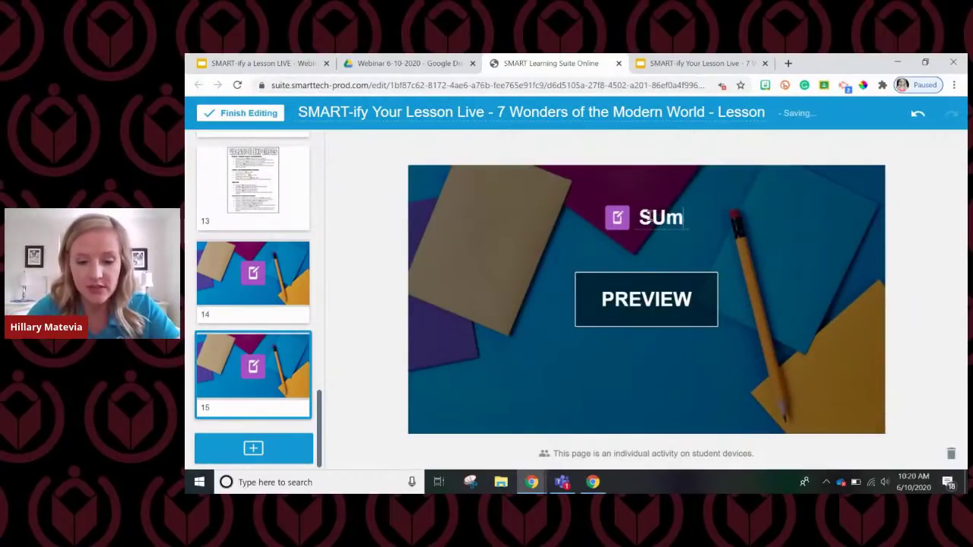
key("BackSpace")
key("BackSpace")
key("BackSpace")
key("BackSpace")
key("BackSpace")
key("BackSpace")
type("ummary Page - Fi")
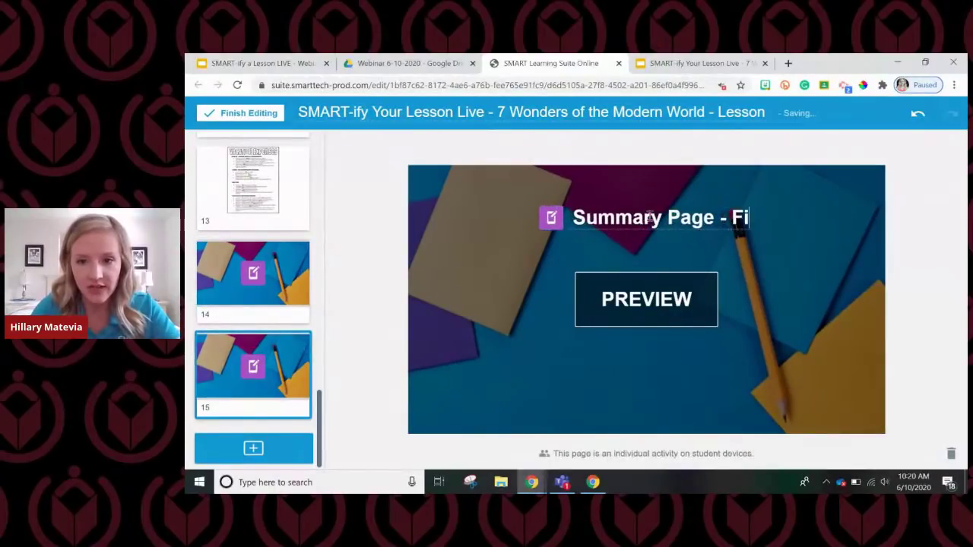
type("nal Product")
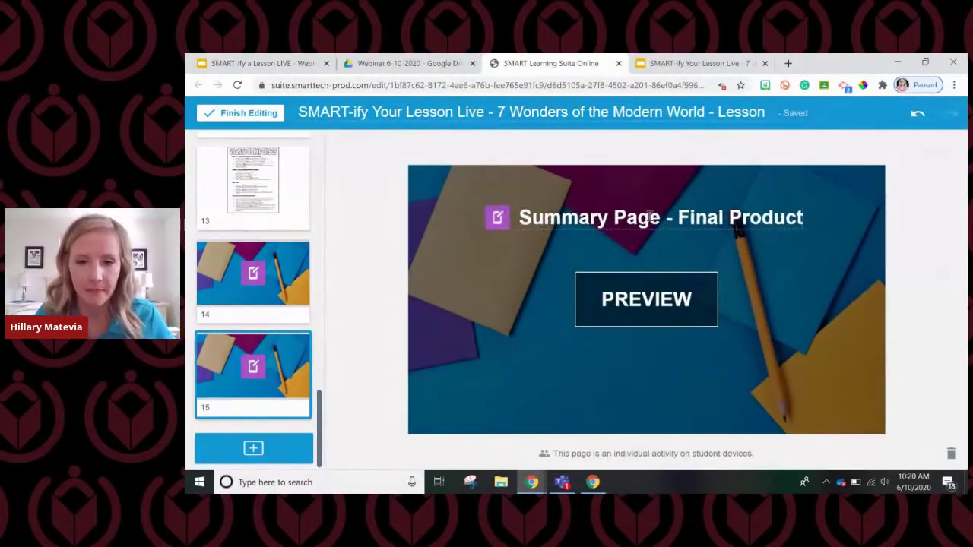
left_click(701, 305)
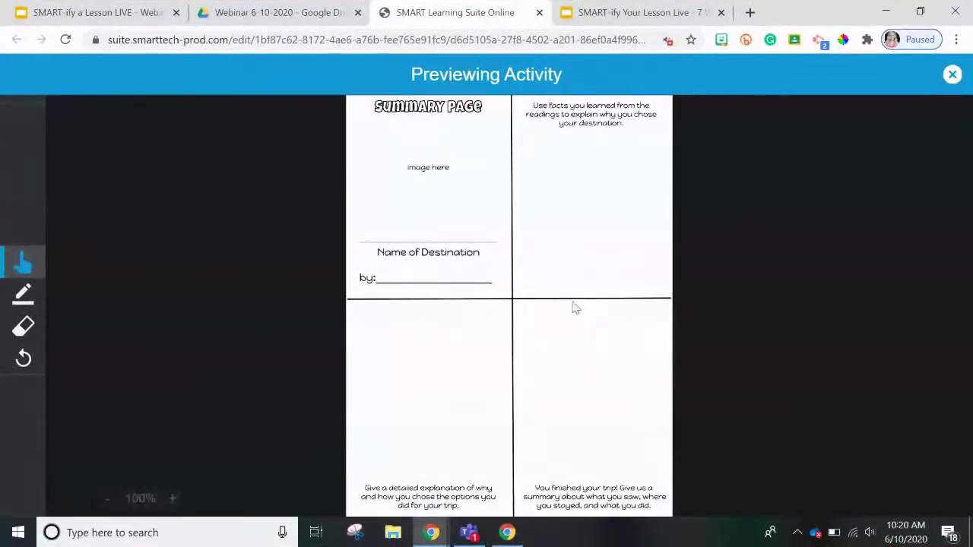
left_click(952, 74)
Step: Review the lesson's page sequence from the cover and YouTube video through the wonder pages and activities to the final handouts
scroll(111, 261, "up", 20)
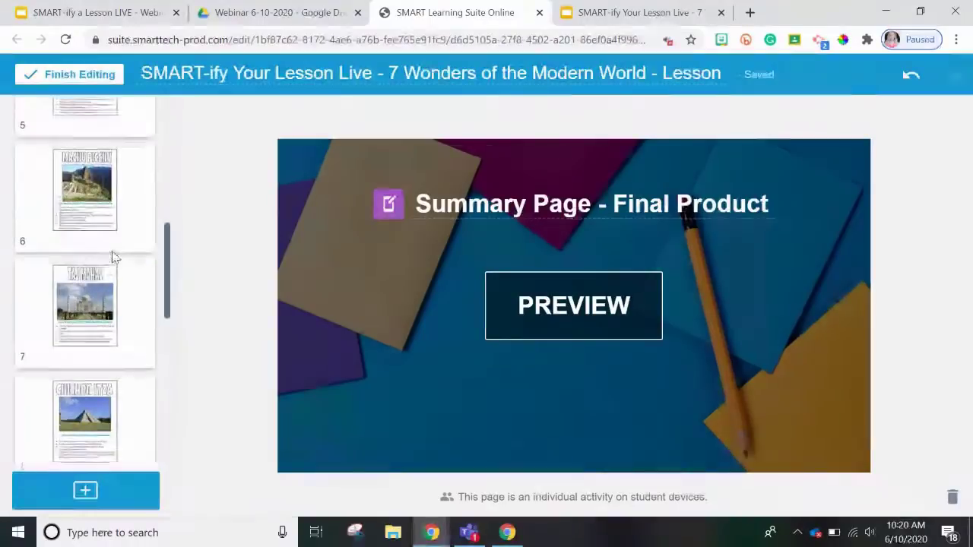
left_click(108, 174)
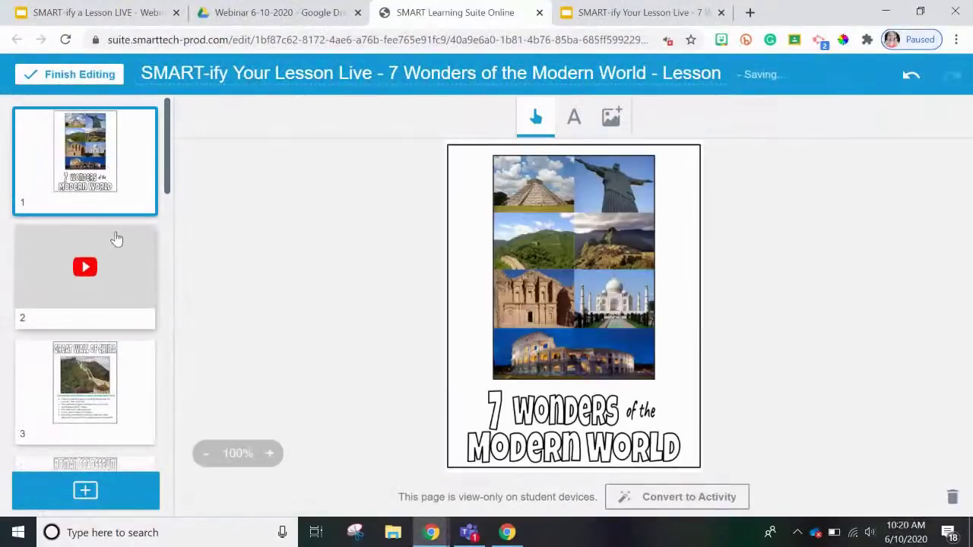
scroll(86, 330, "down", 2)
left_click(116, 247)
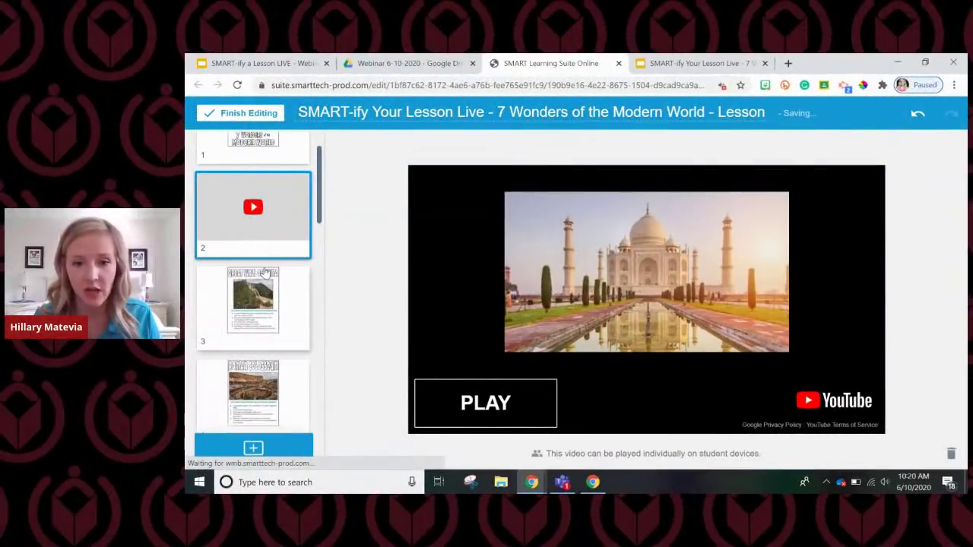
scroll(275, 266, "down", 3)
scroll(272, 259, "down", 6)
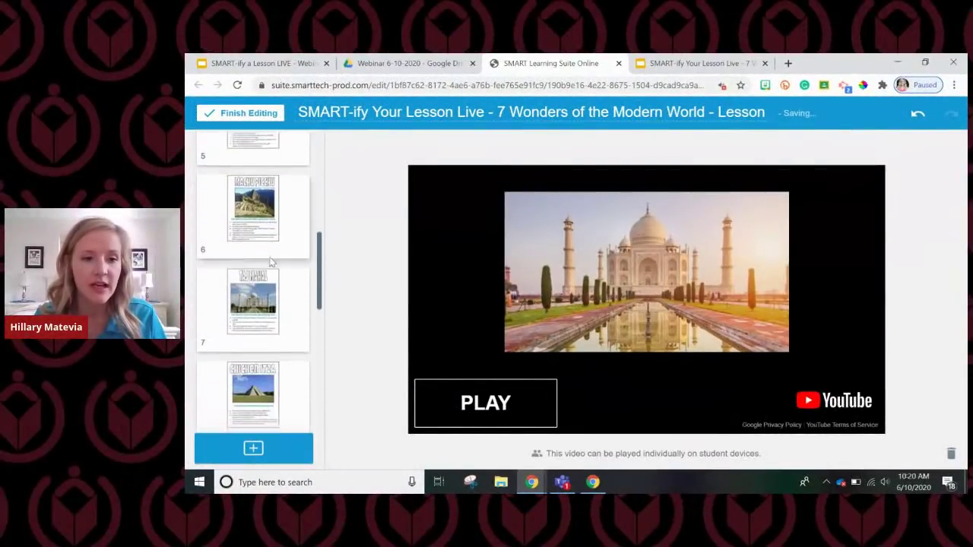
left_click(259, 380)
left_click(275, 258)
scroll(278, 299, "down", 5)
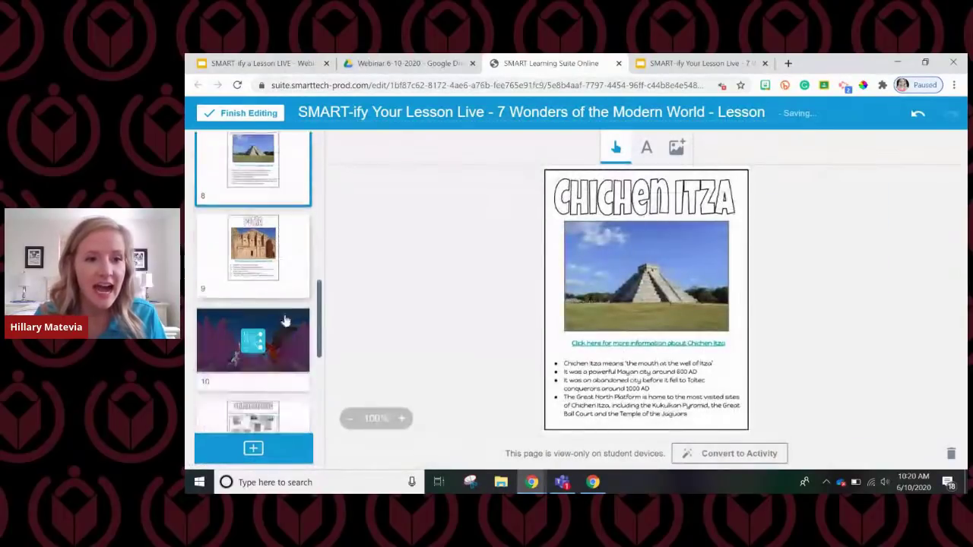
scroll(275, 291, "up", 4)
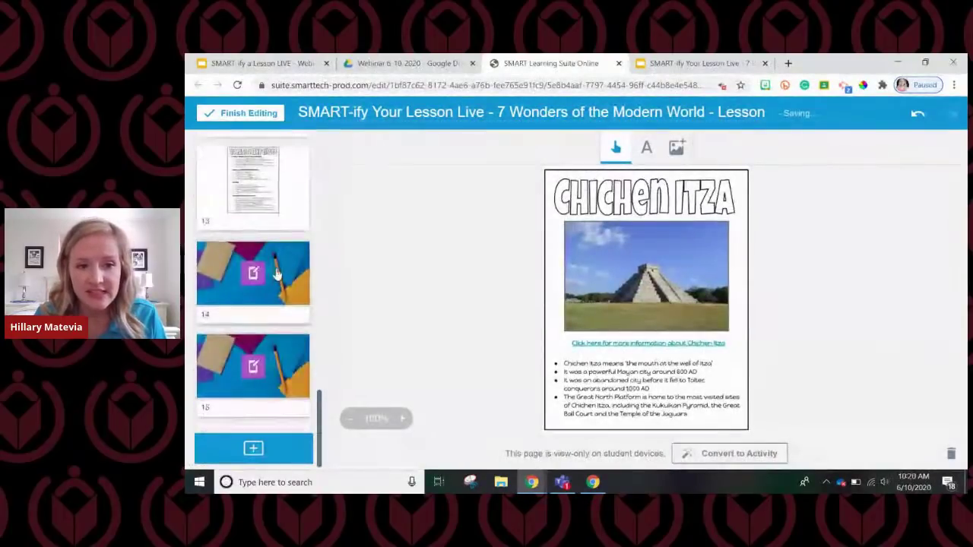
scroll(283, 319, "up", 10)
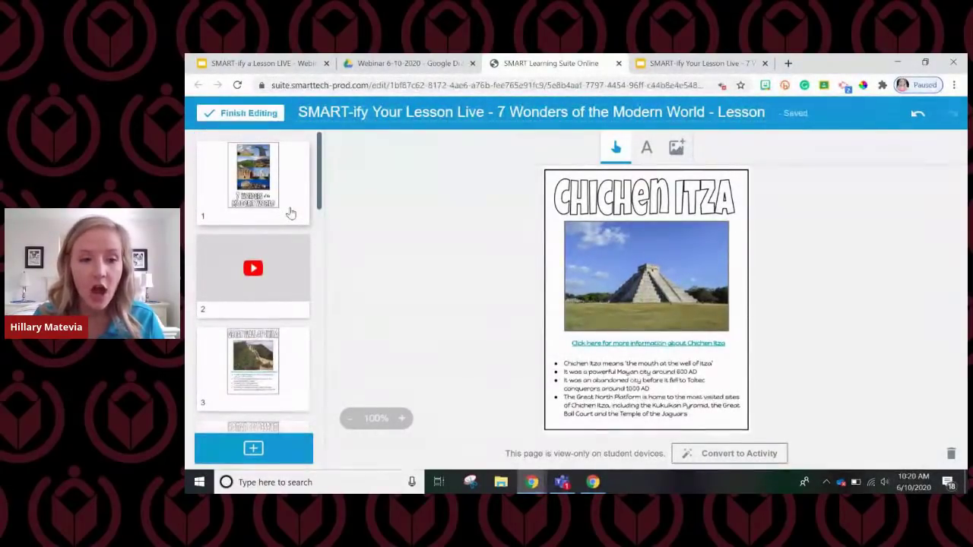
Step: Examine the text and image insertion tools on the lesson's "7 Wonders of the Modern World" cover page
left_click(290, 214)
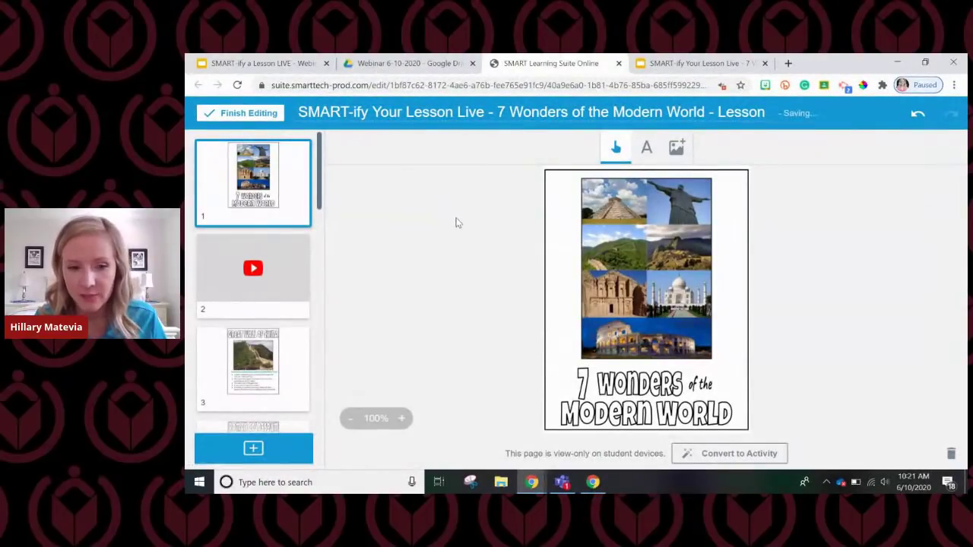
left_click(649, 154)
left_click(718, 368)
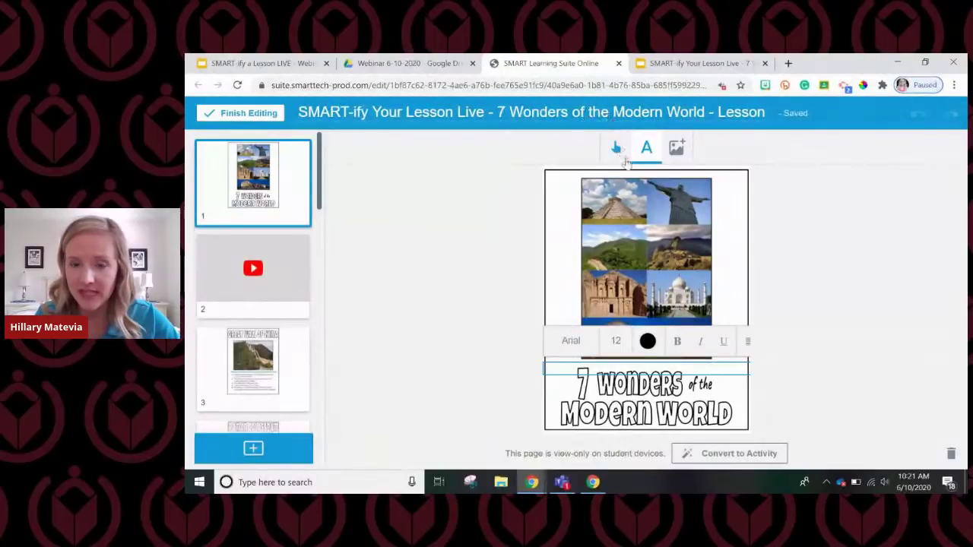
left_click(676, 149)
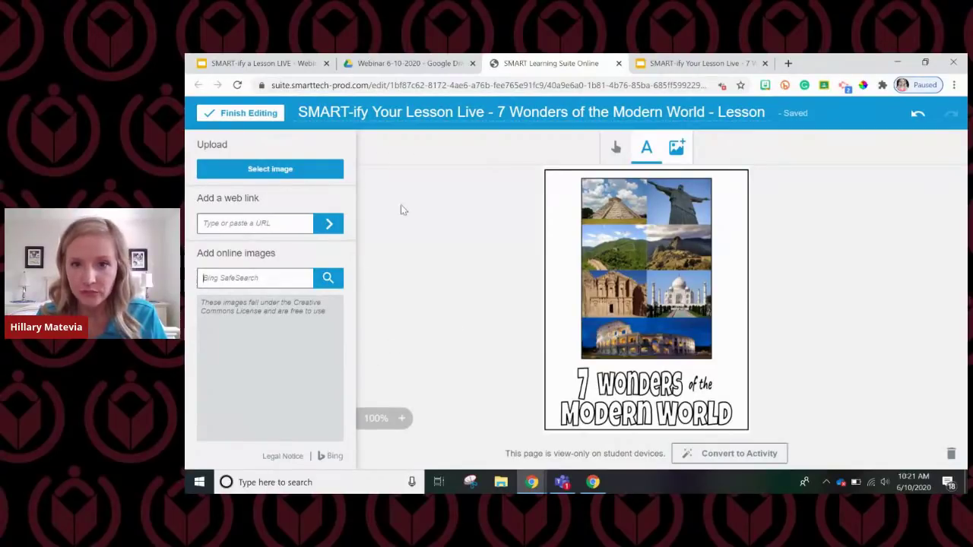
left_click(605, 203)
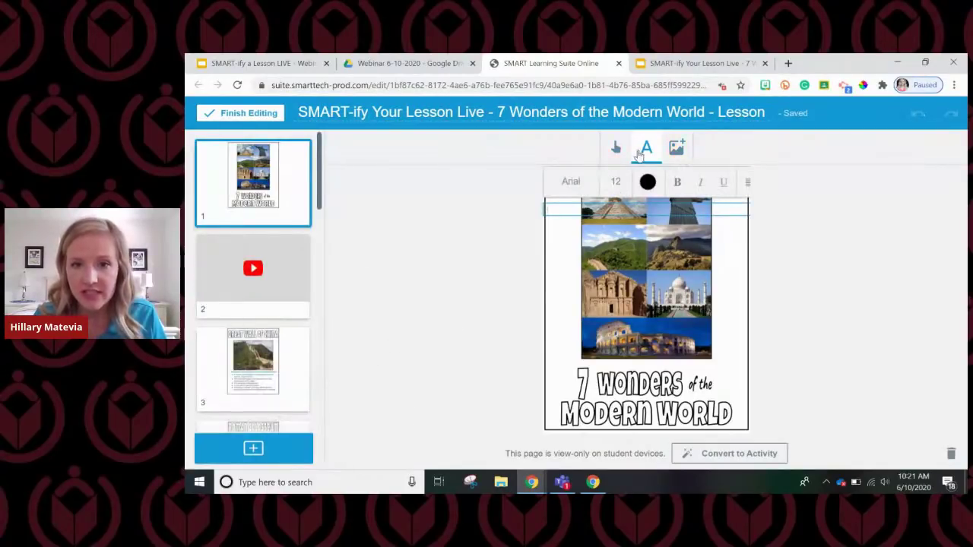
left_click(617, 147)
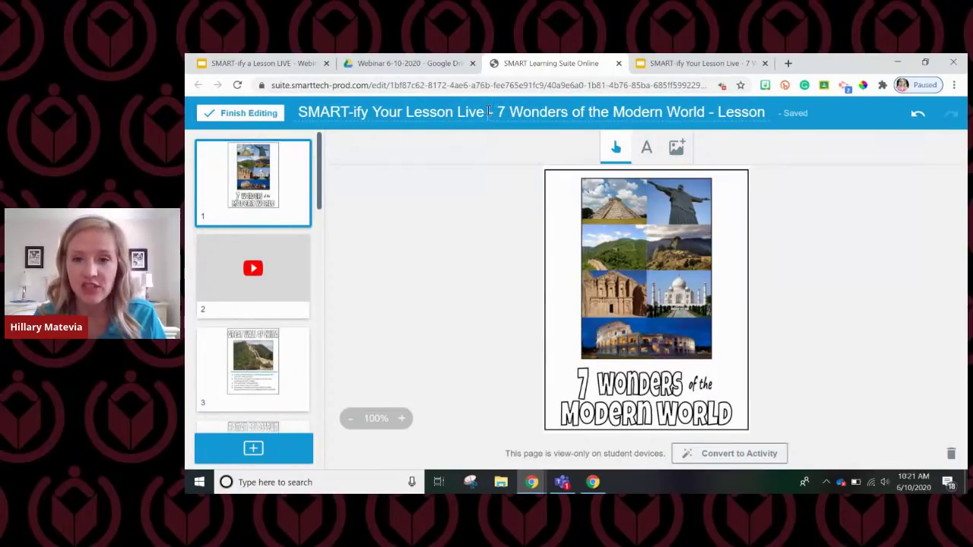
Step: Shorten the lesson title to "7 Wonders of the Modern World - Lesson" and finish editing the lesson
left_click_drag(499, 113, 281, 114)
key("BackSpace")
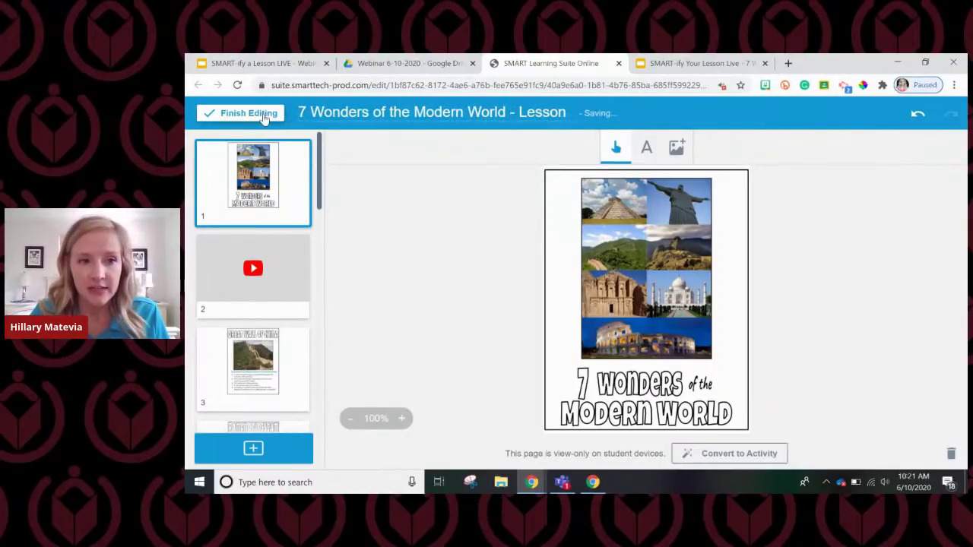
left_click(263, 114)
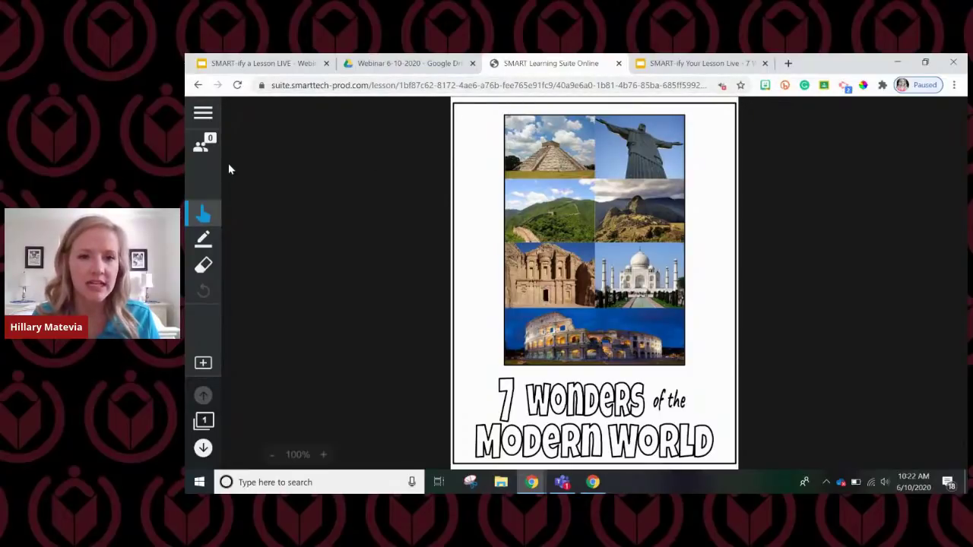
Step: Close the lesson and examine the sharing and opening options for its .sls file in the Webinar 6-10-2020 Drive folder
left_click(619, 64)
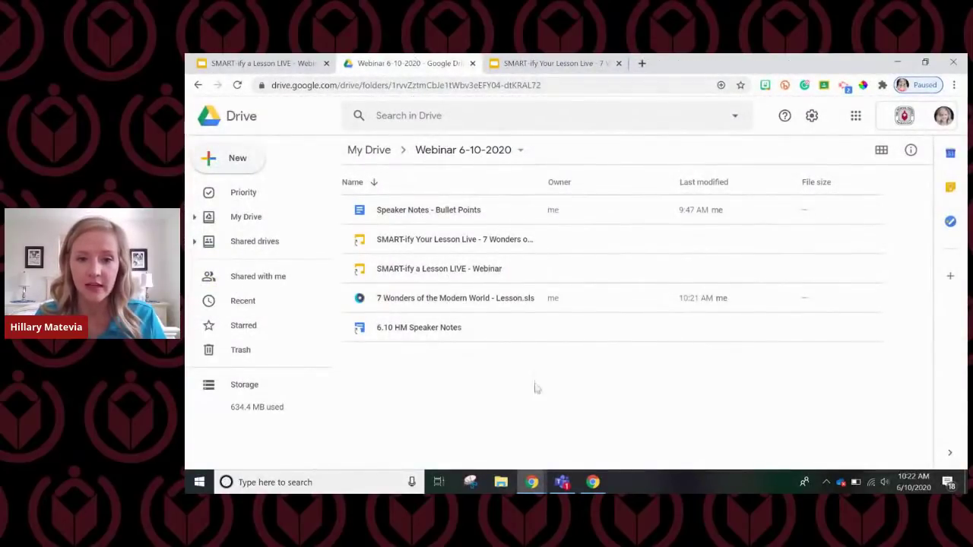
left_click(682, 306)
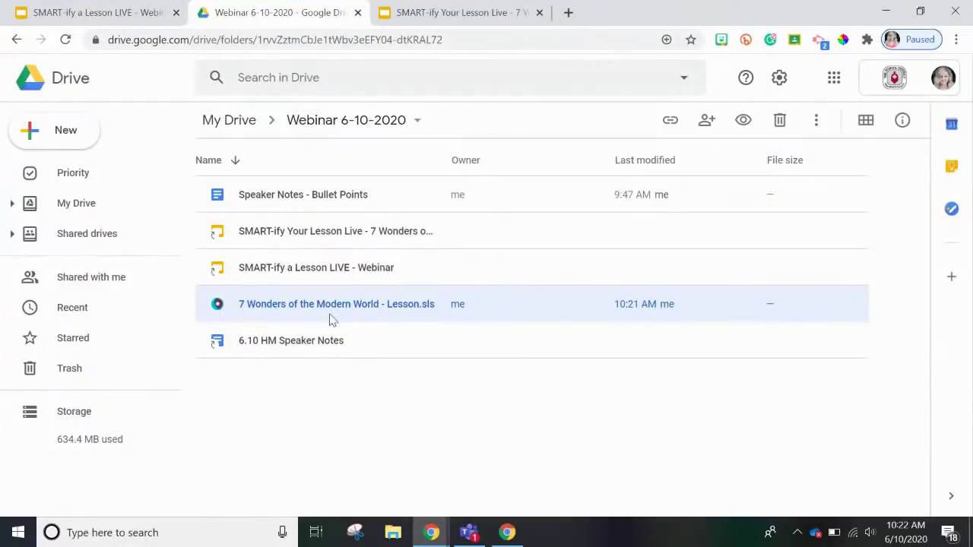
right_click(492, 317)
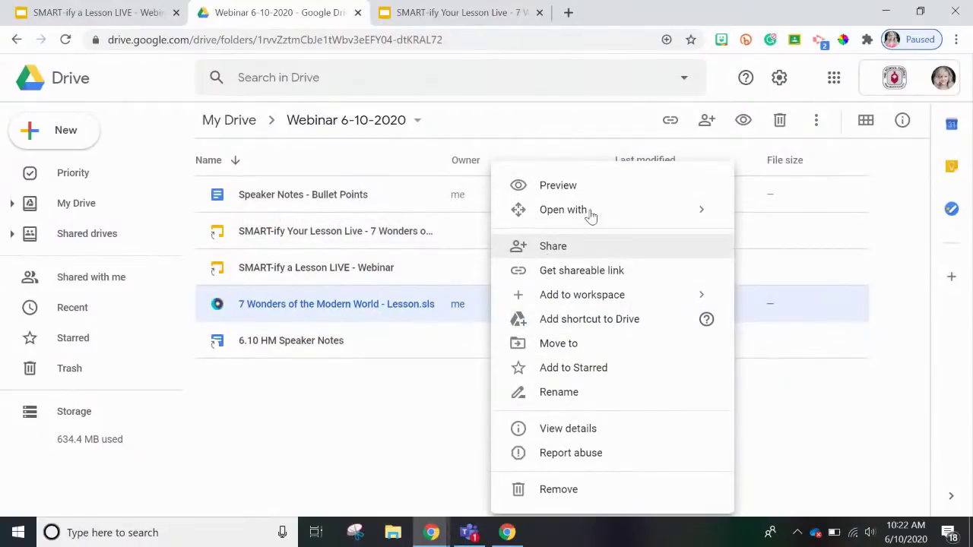
mouse_move(591, 211)
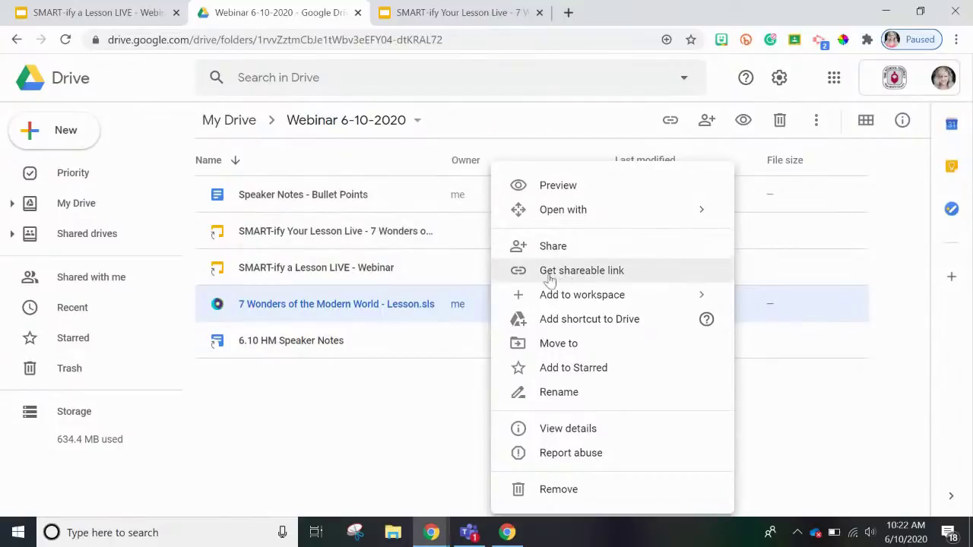
left_click(466, 369)
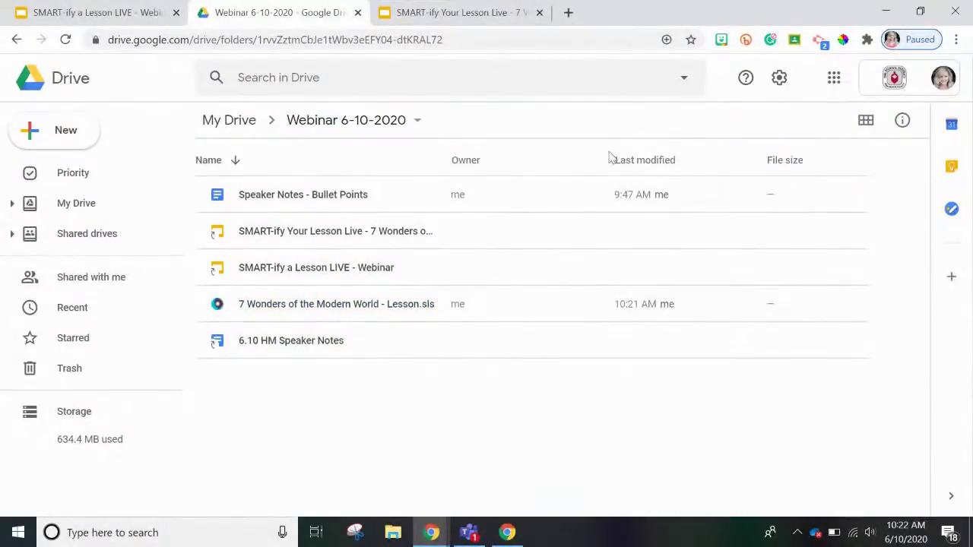
Step: Switch to Google Classroom and open the classwork of the SMART Team class
left_click(835, 82)
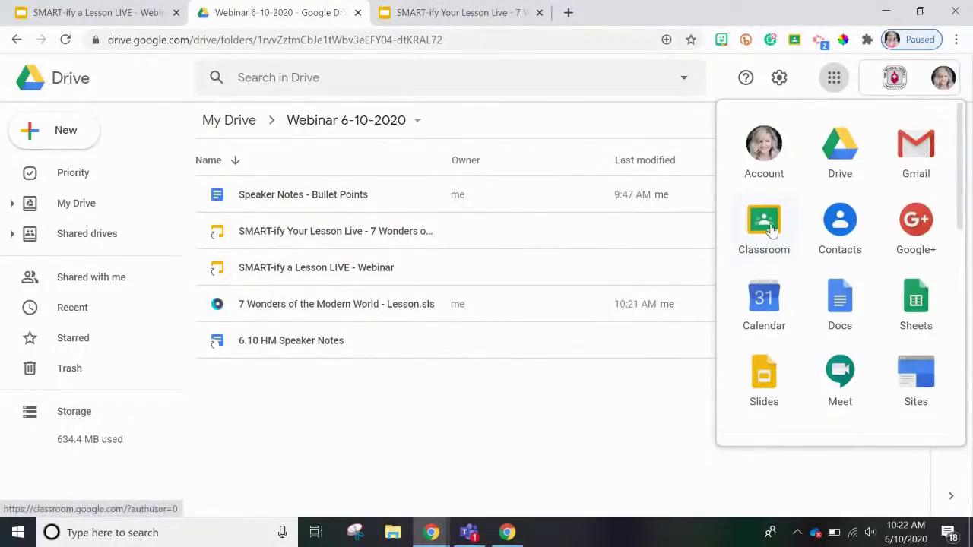
left_click(769, 228)
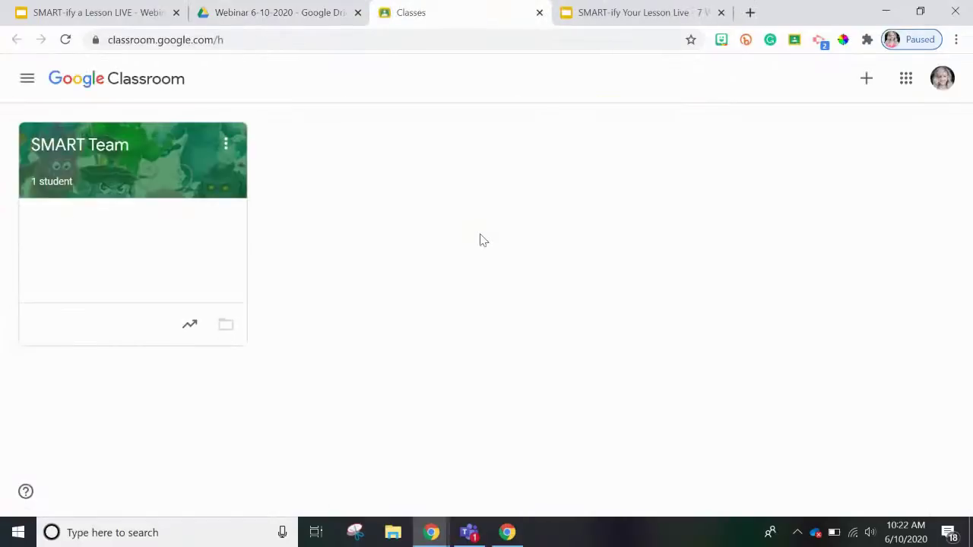
left_click(79, 148)
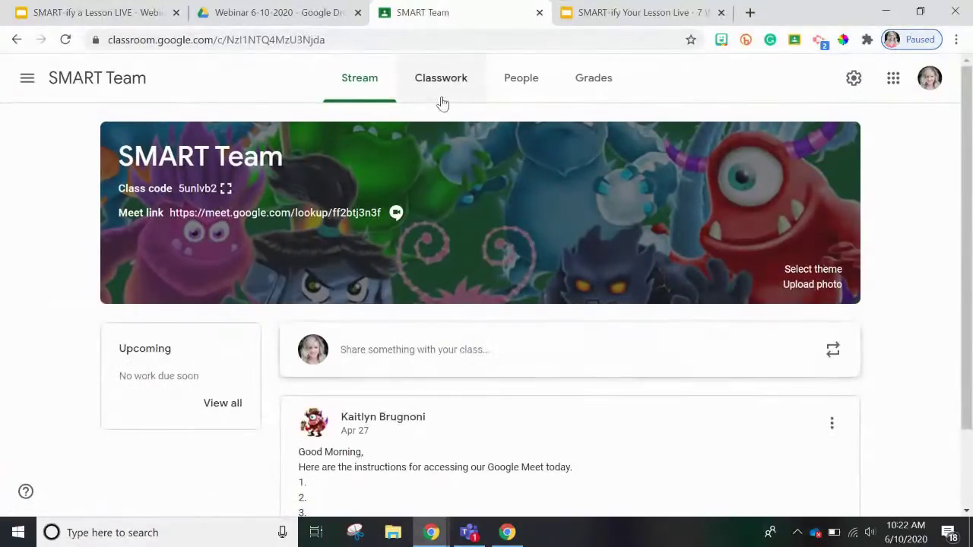
left_click(440, 100)
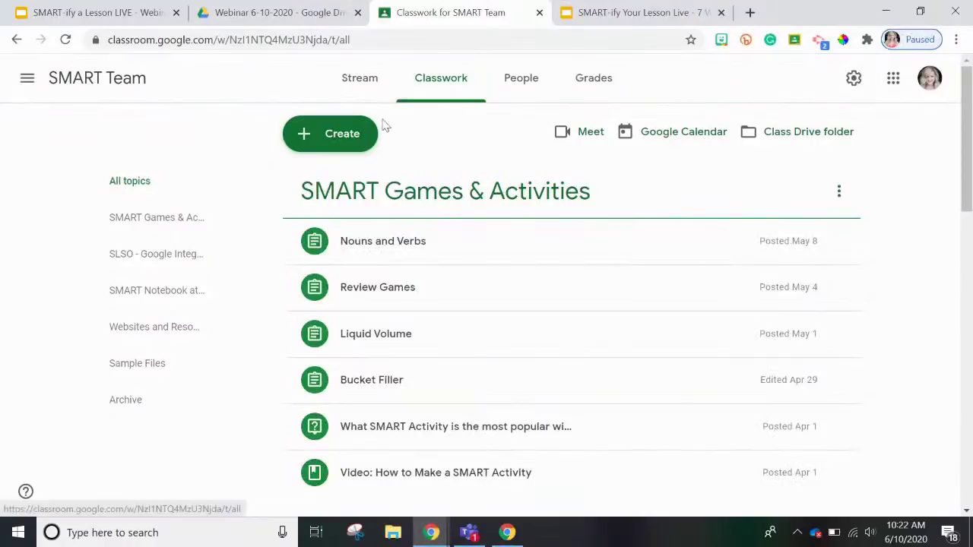
Step: Create a new assignment titled "7 Wonders of the Modern World" with the instructions "Directions here...."
left_click(359, 135)
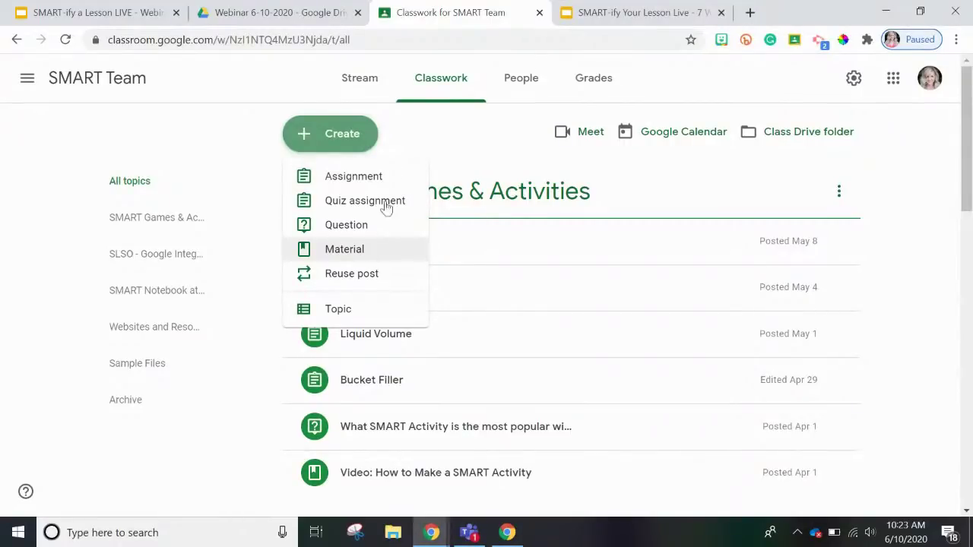
left_click(386, 176)
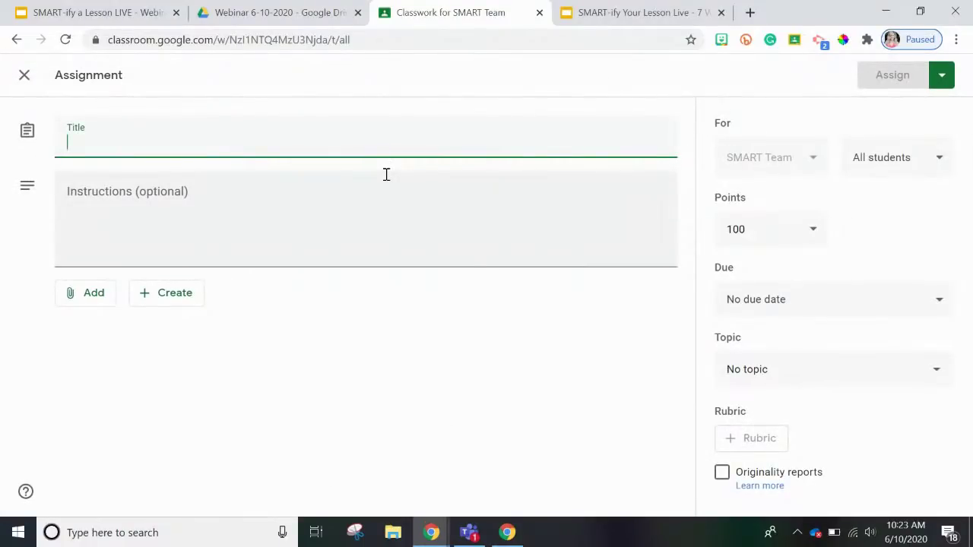
type("7 Wonder")
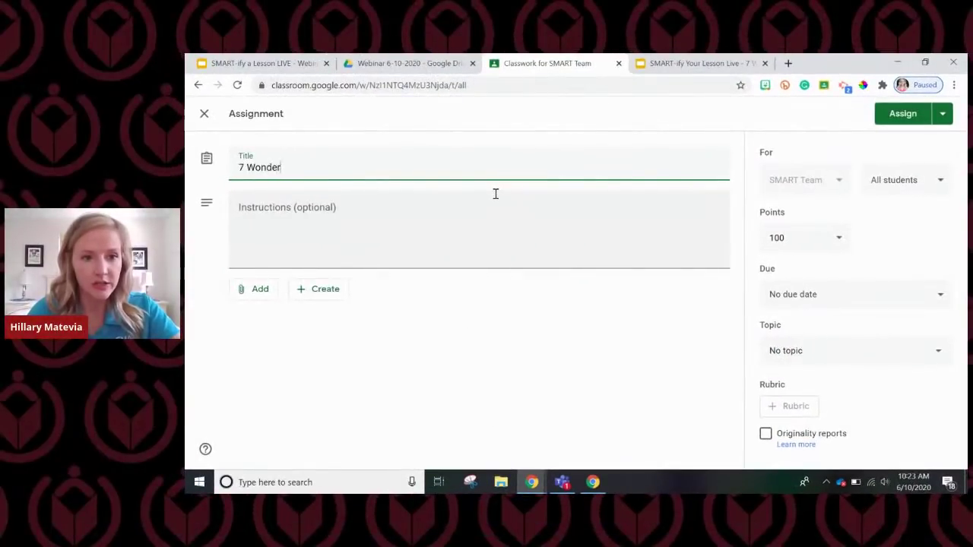
type("s of the Modern World")
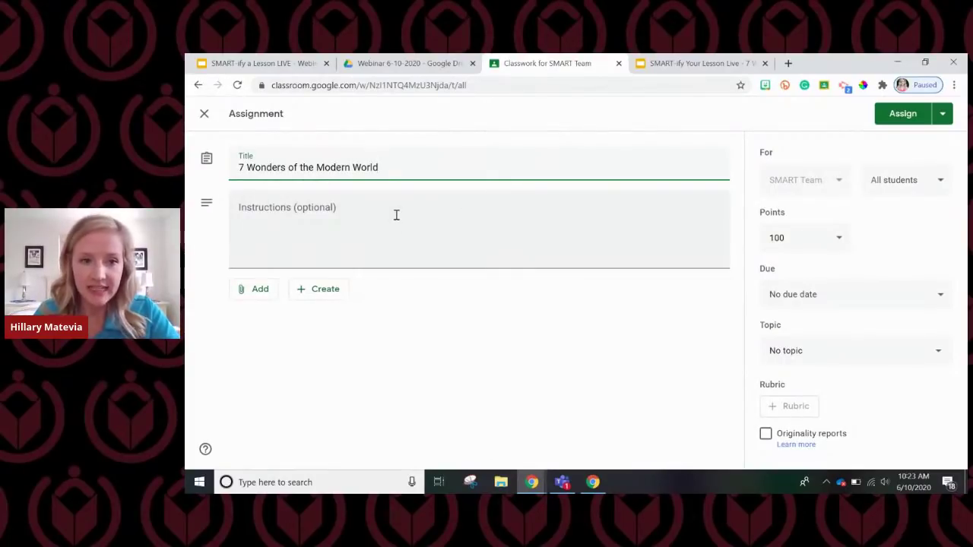
left_click(396, 215)
type("Directions here....")
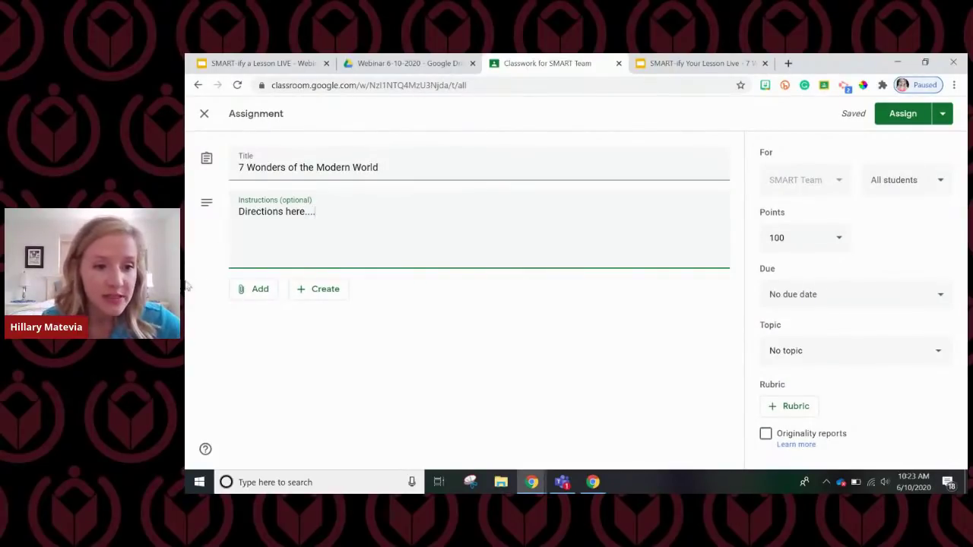
Step: Start attaching a Google Drive file to the assignment and look through the Webinar 6-10-2020 folder and recent files
left_click(260, 295)
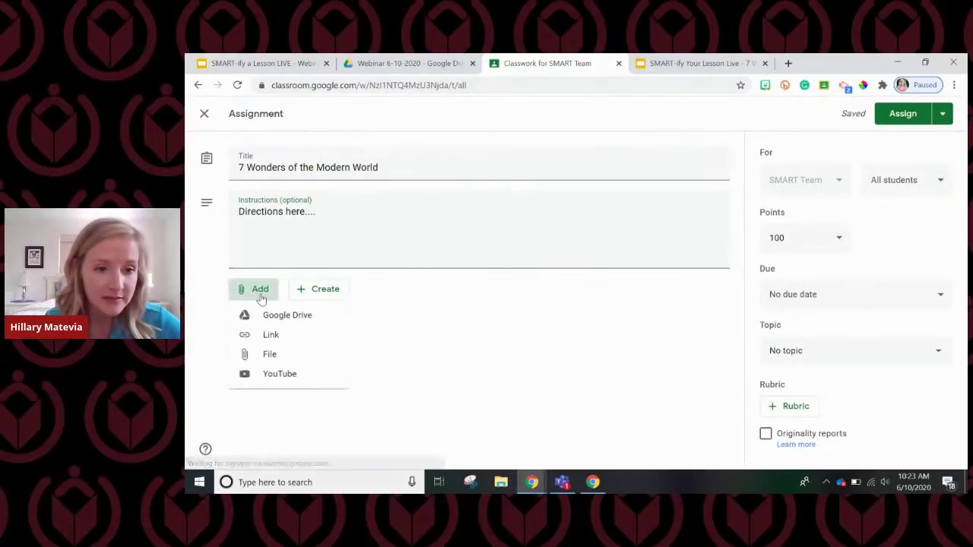
left_click(309, 318)
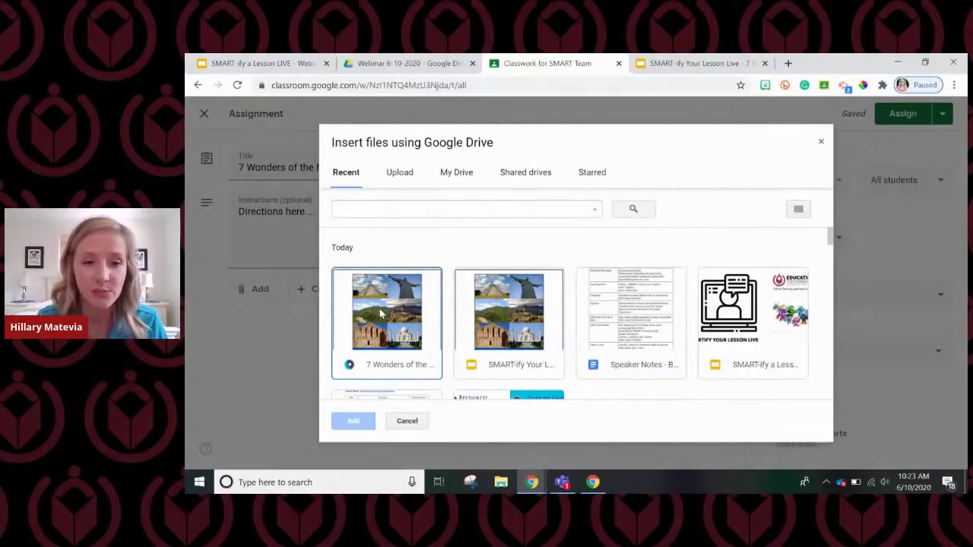
left_click(457, 181)
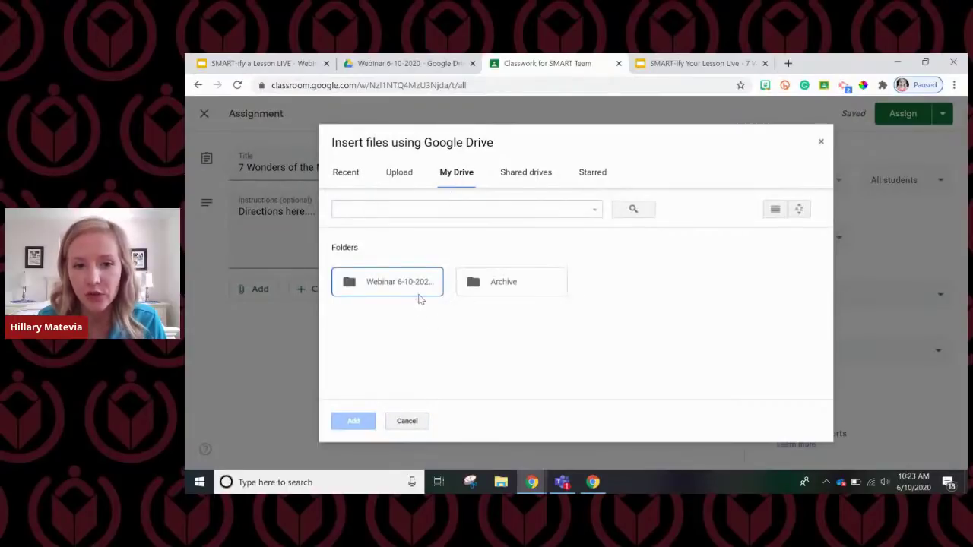
double_click(419, 296)
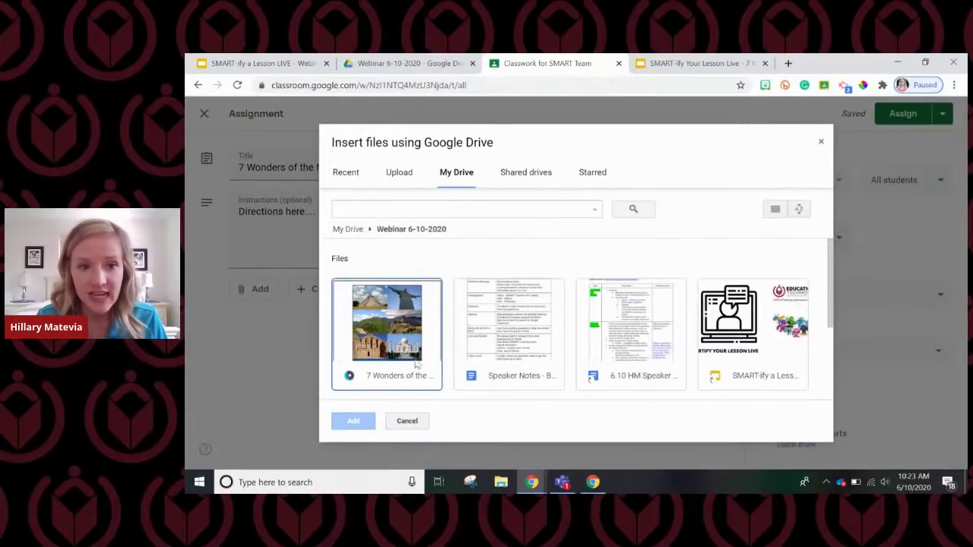
left_click(344, 176)
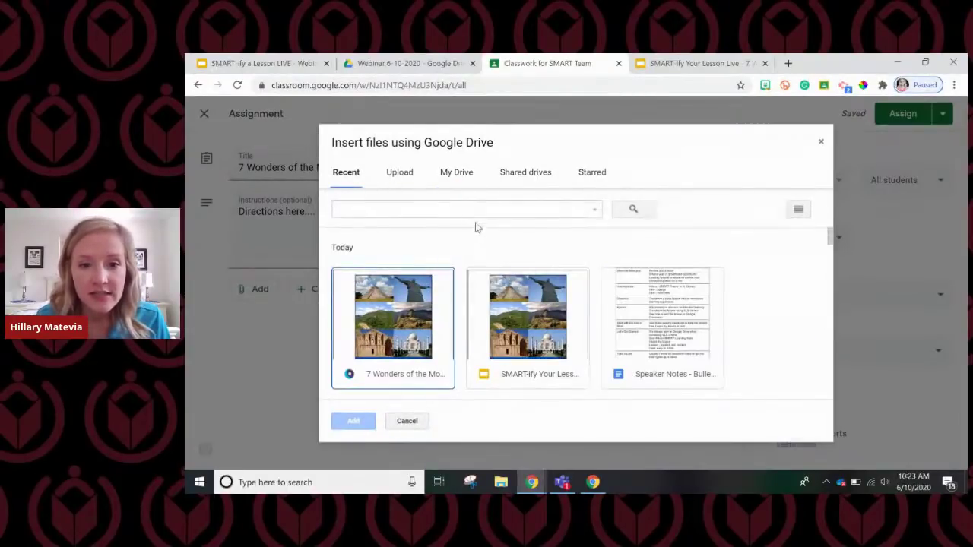
Step: Search the Drive files for ".sls" and locate the 7 Wonders of the Modern World lesson among them
left_click(490, 215)
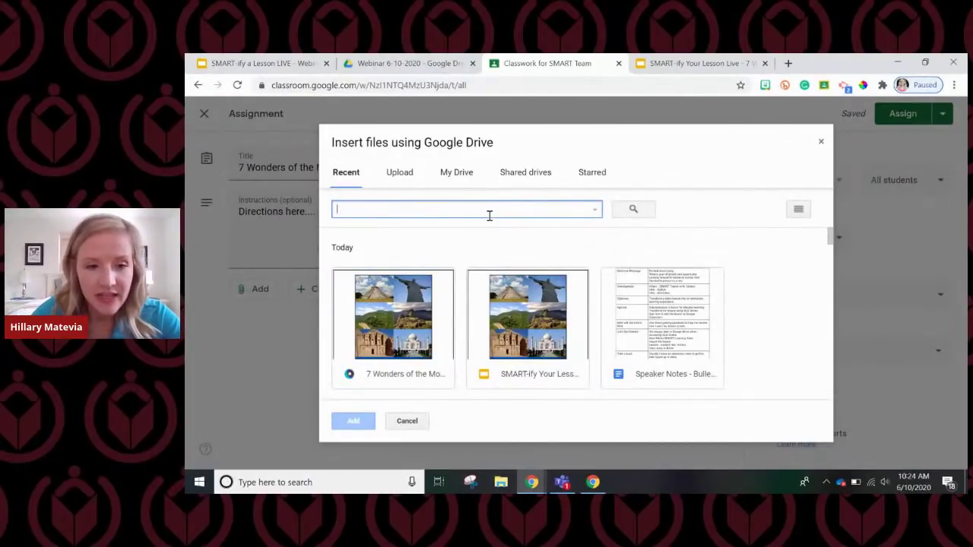
type(".sls")
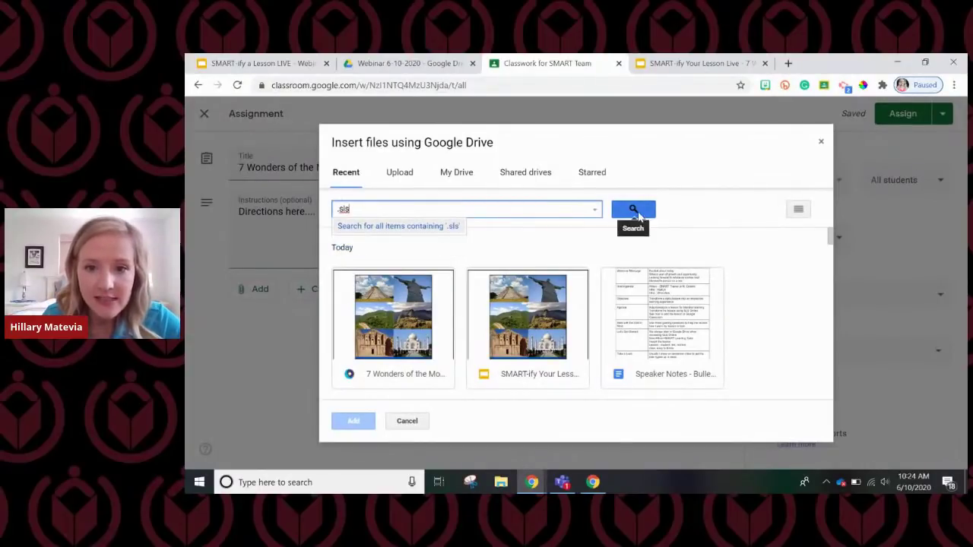
left_click(636, 215)
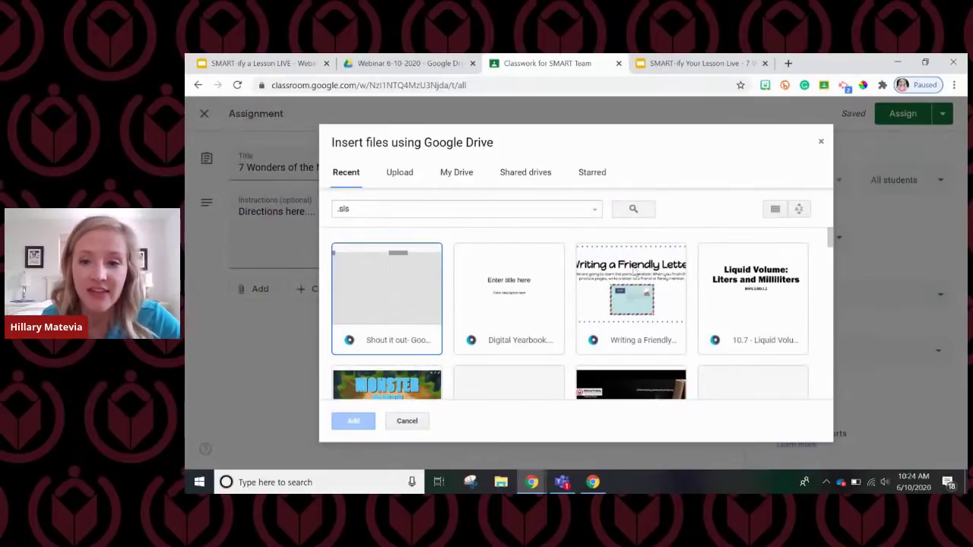
scroll(639, 290, "down", 2)
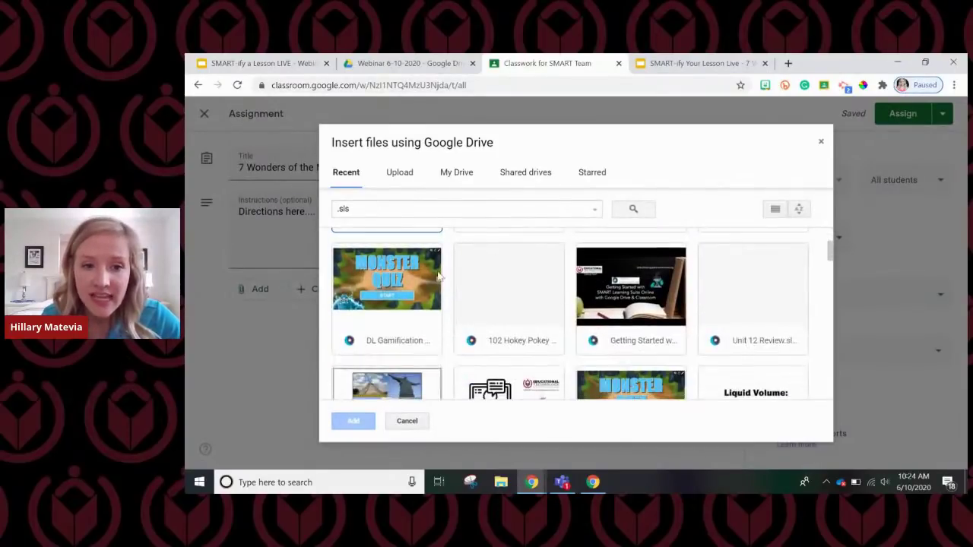
scroll(401, 325, "down", 3)
scroll(514, 299, "down", 4)
scroll(517, 296, "up", 5)
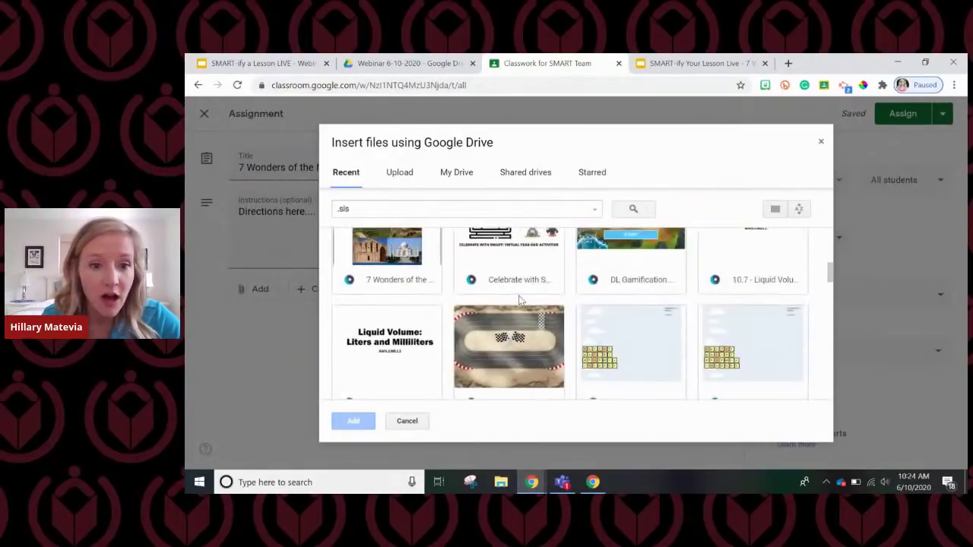
scroll(520, 300, "up", 5)
scroll(521, 302, "down", 5)
Step: Attach "7 Wonders of the Modern World - Lesson.sls" to the assignment with the "Students can view file" permission
left_click(402, 288)
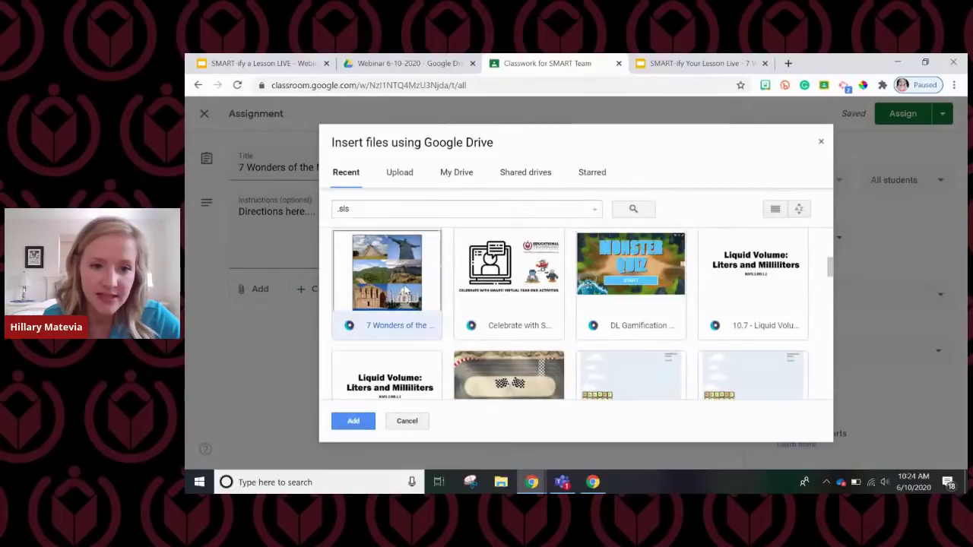
left_click(365, 421)
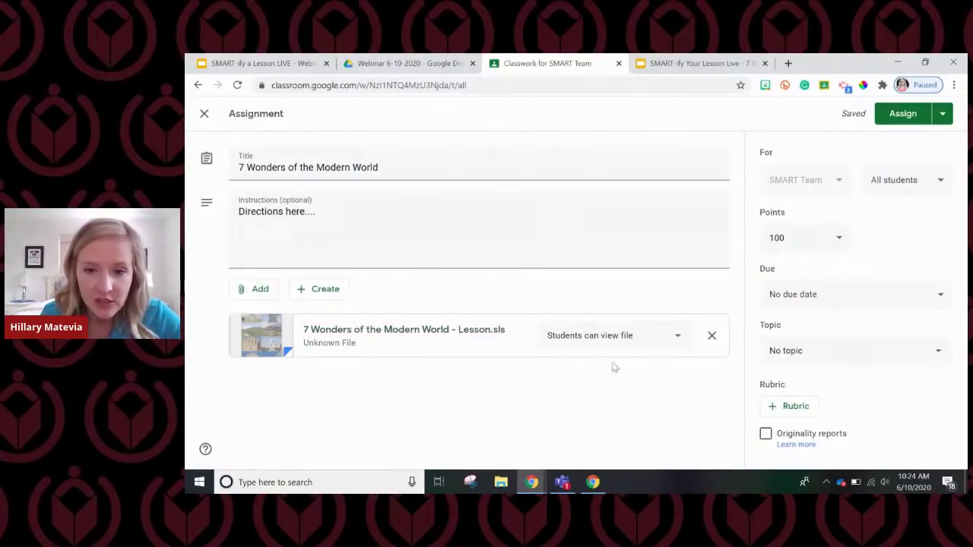
left_click(675, 347)
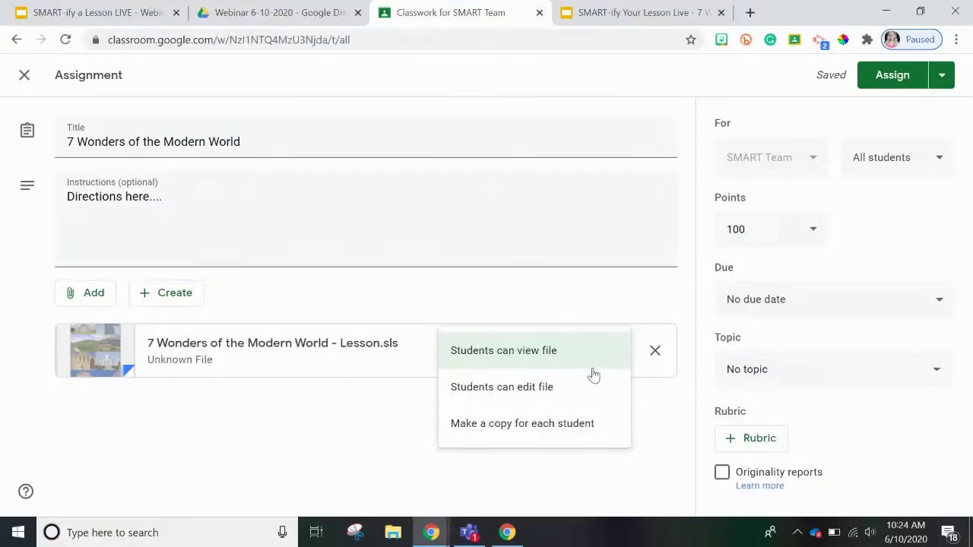
left_click(512, 358)
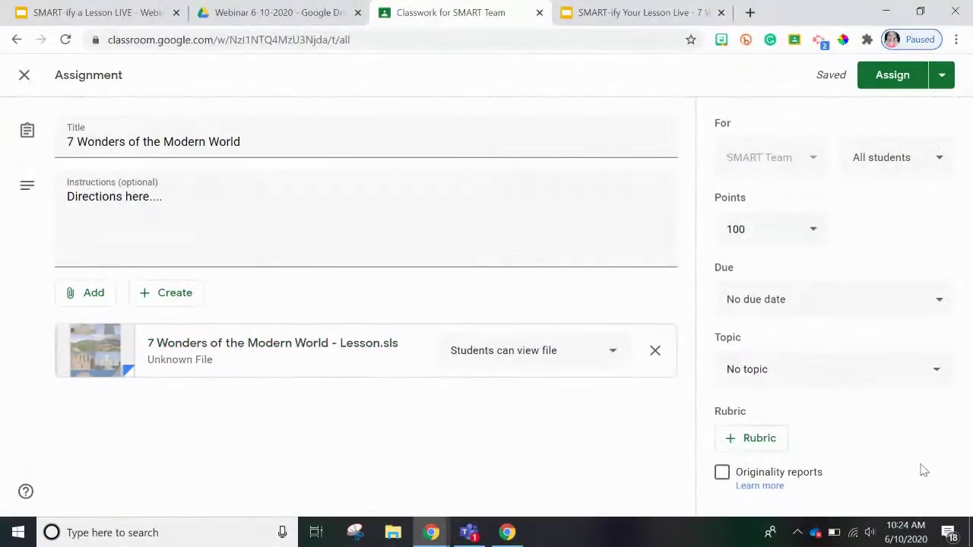
Step: Post the 7 Wonders of the Modern World assignment to the class and switch to the student's Incognito Chrome window
left_click(894, 81)
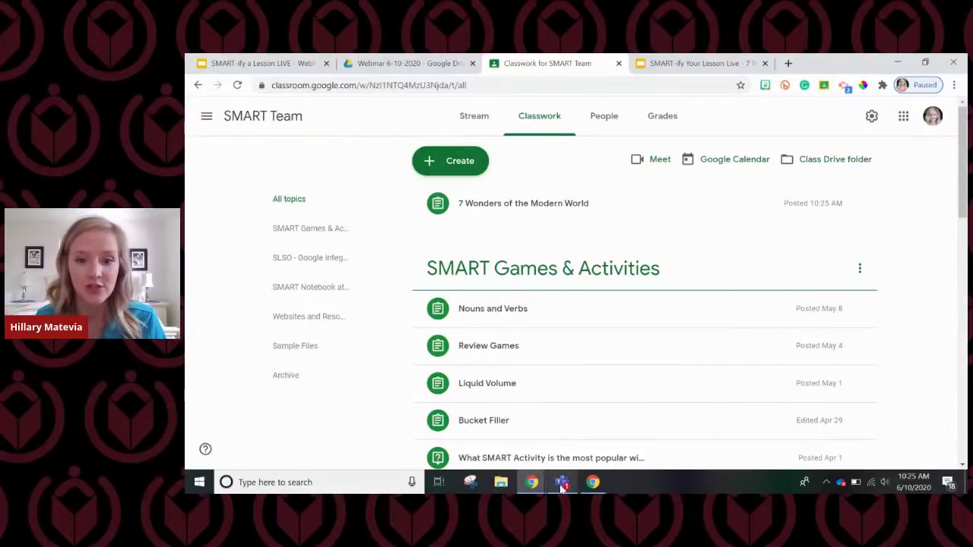
left_click(593, 481)
left_click(658, 448)
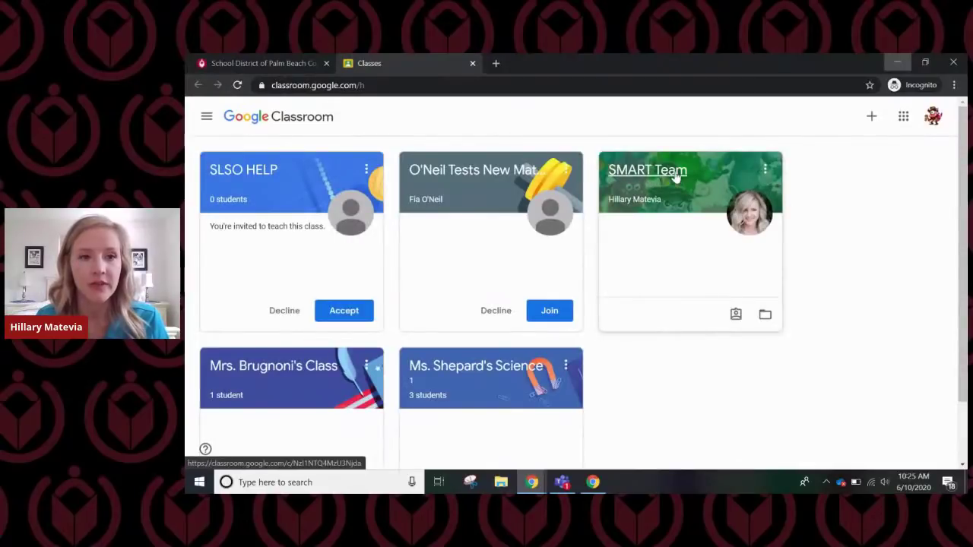
Step: Open the full details of the 7 Wonders of the Modern World assignment from the SMART Team classwork as the student
left_click(674, 174)
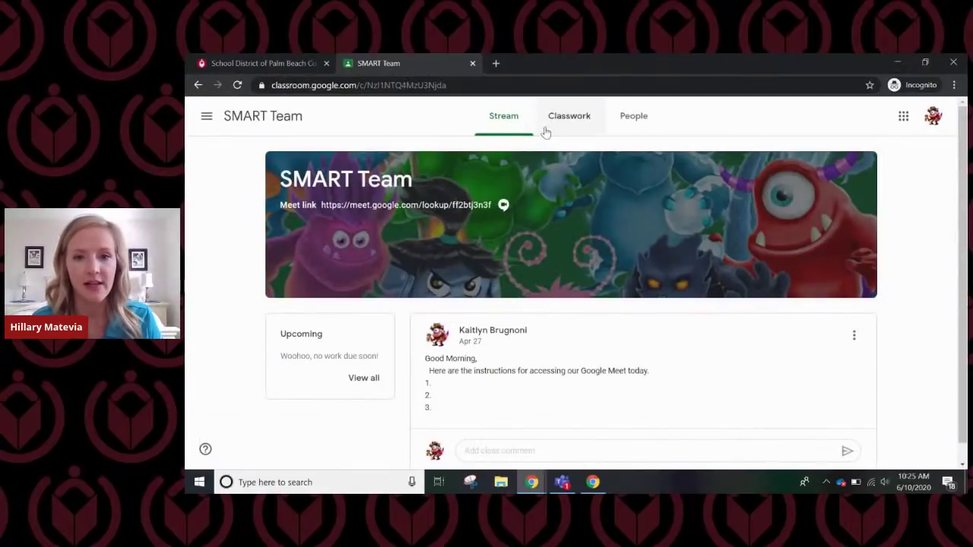
left_click(555, 127)
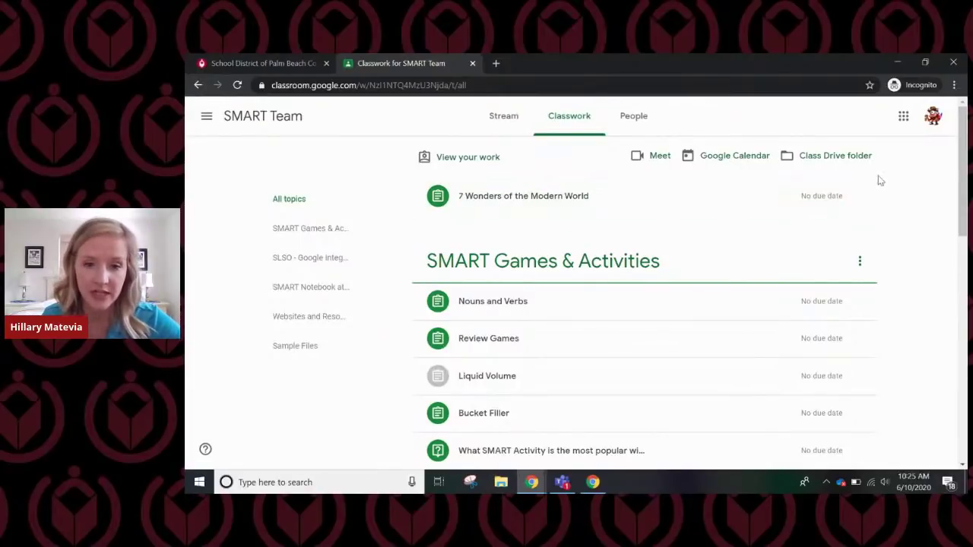
left_click(577, 200)
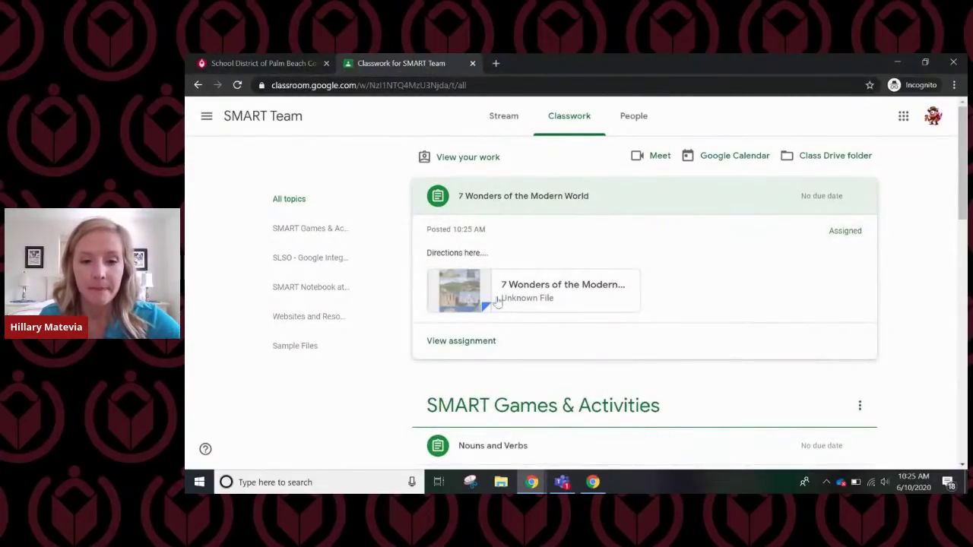
left_click(484, 346)
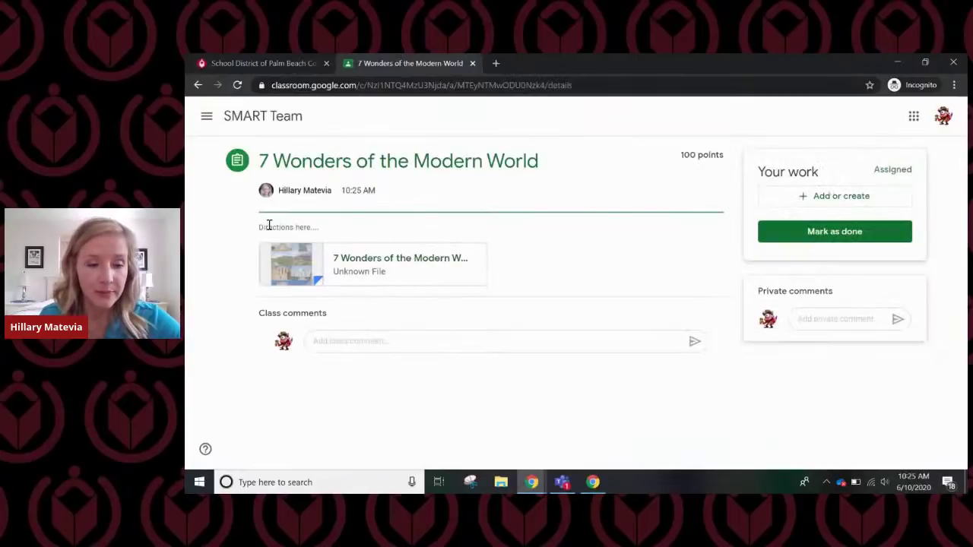
left_click_drag(330, 227, 355, 232)
left_click(305, 237)
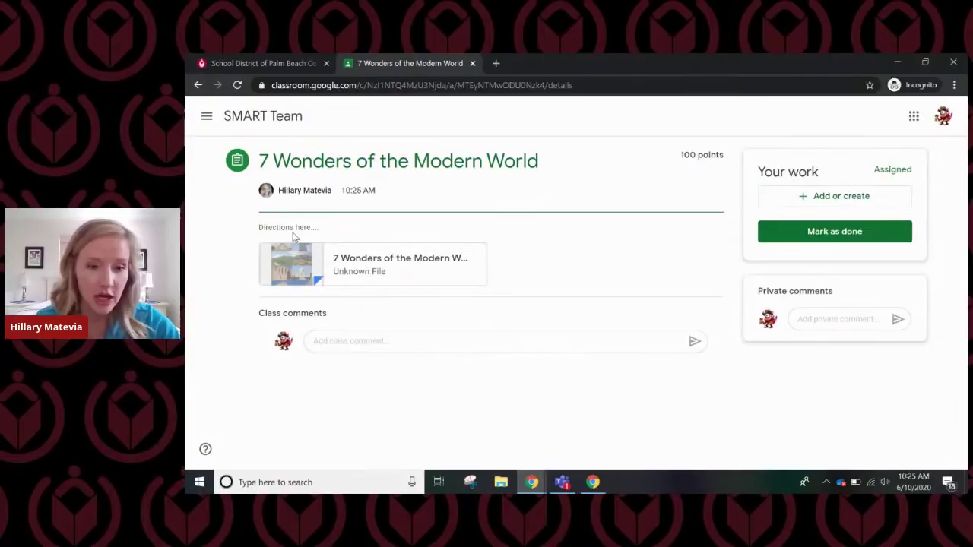
Step: Open the attached lesson with SMART Learning Suite, signing in as a student with the existing Google account
left_click(372, 275)
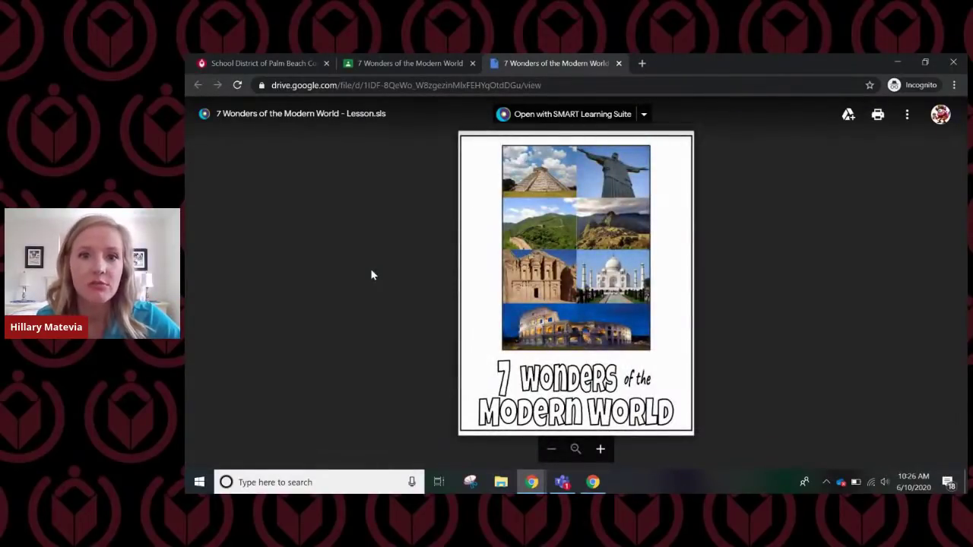
left_click(534, 118)
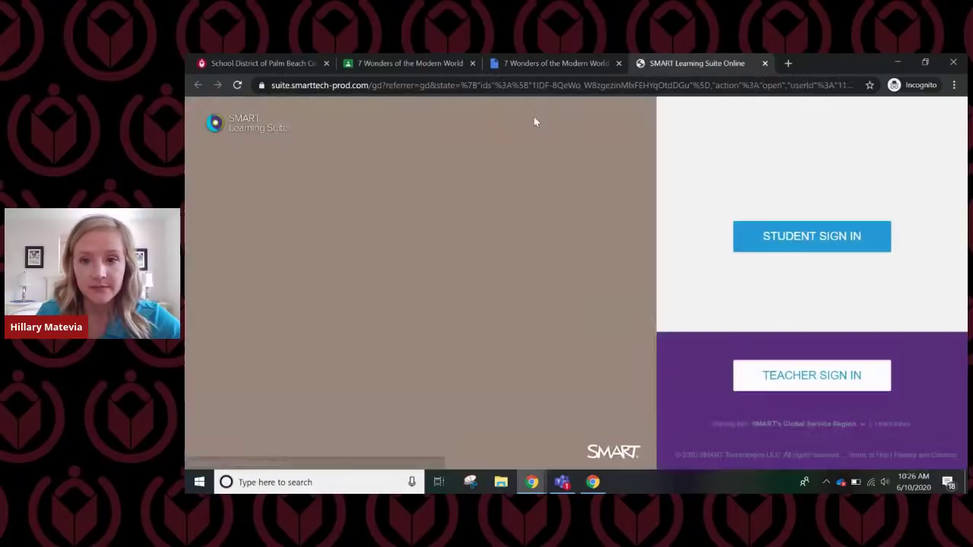
left_click(795, 237)
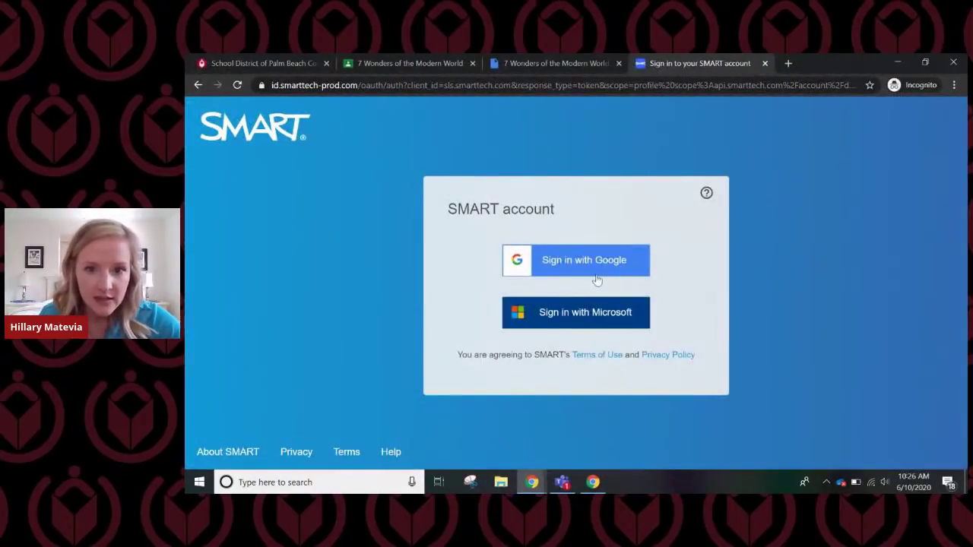
left_click(599, 269)
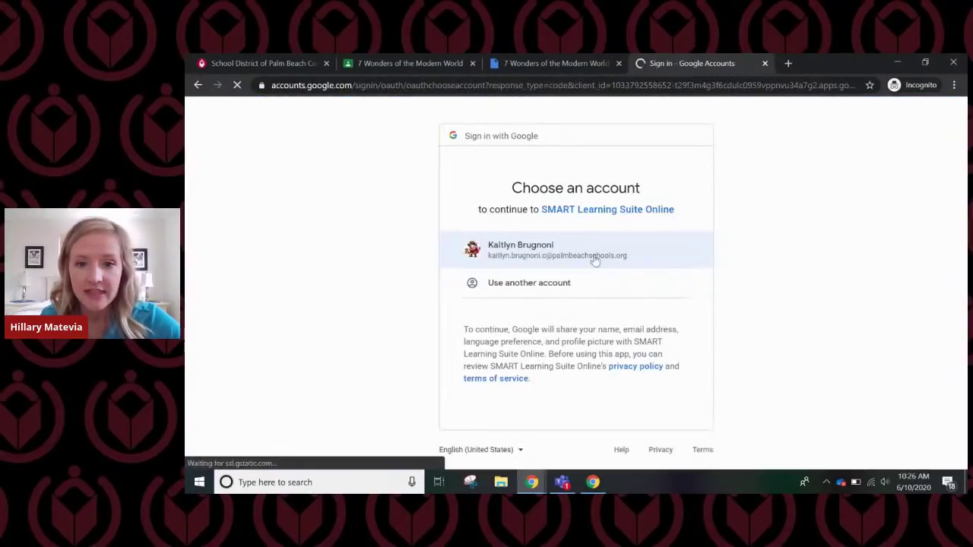
left_click(599, 252)
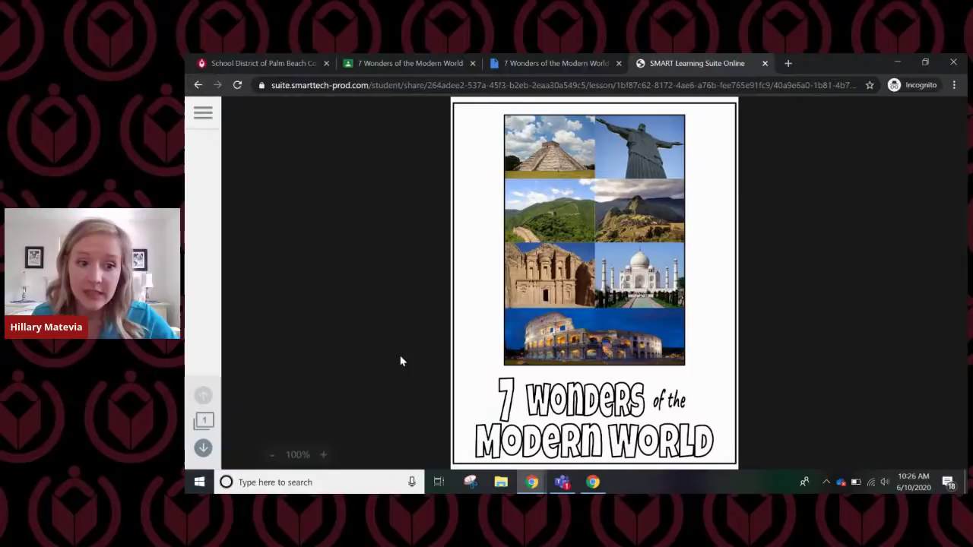
Step: Browse the lesson to the Great Wall of China page, view its linked information article and return to the lesson
left_click(204, 450)
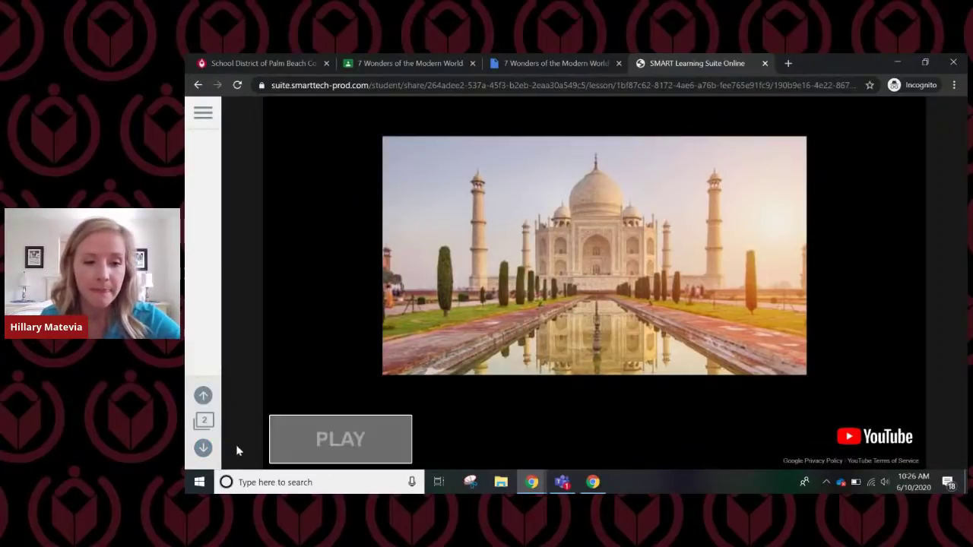
left_click(203, 422)
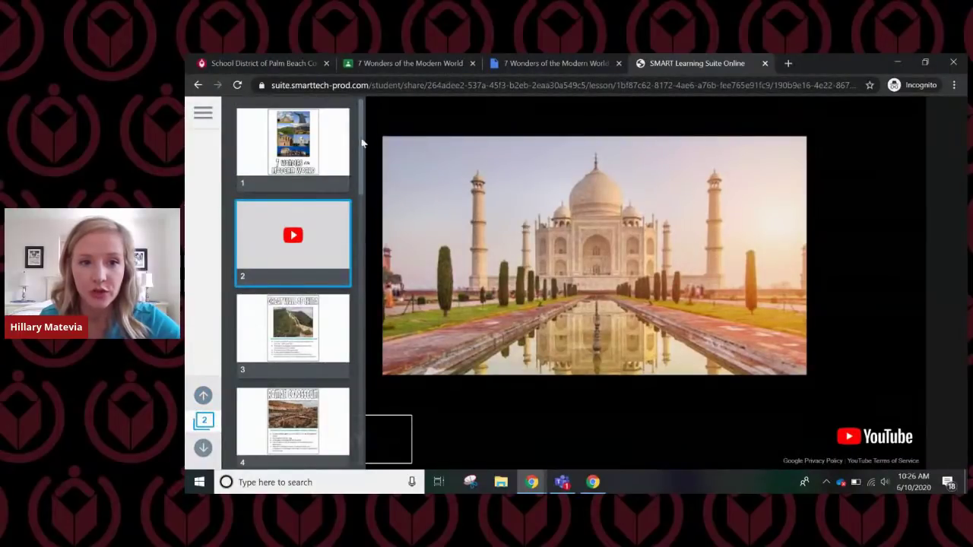
scroll(363, 156, "down", 1)
scroll(364, 171, "down", 2)
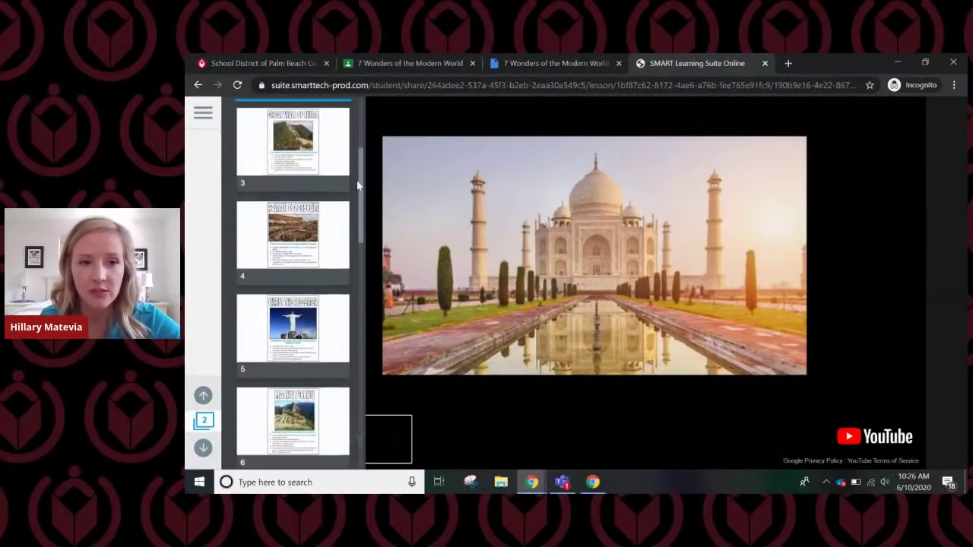
left_click(335, 178)
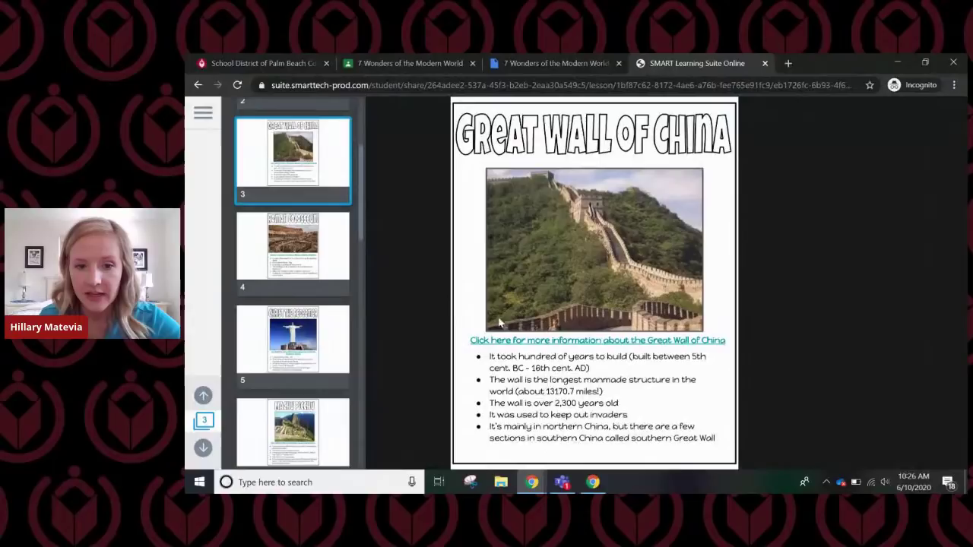
left_click(500, 342)
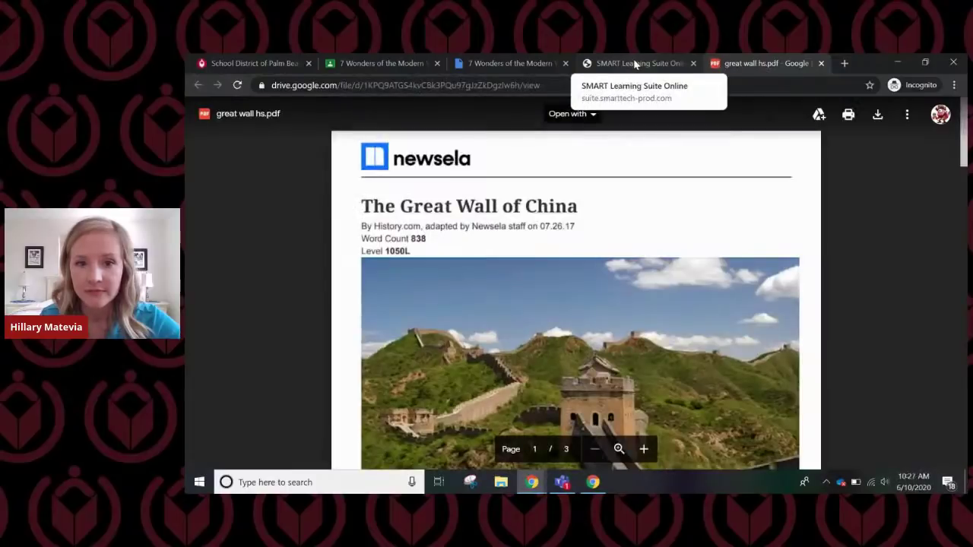
left_click(634, 63)
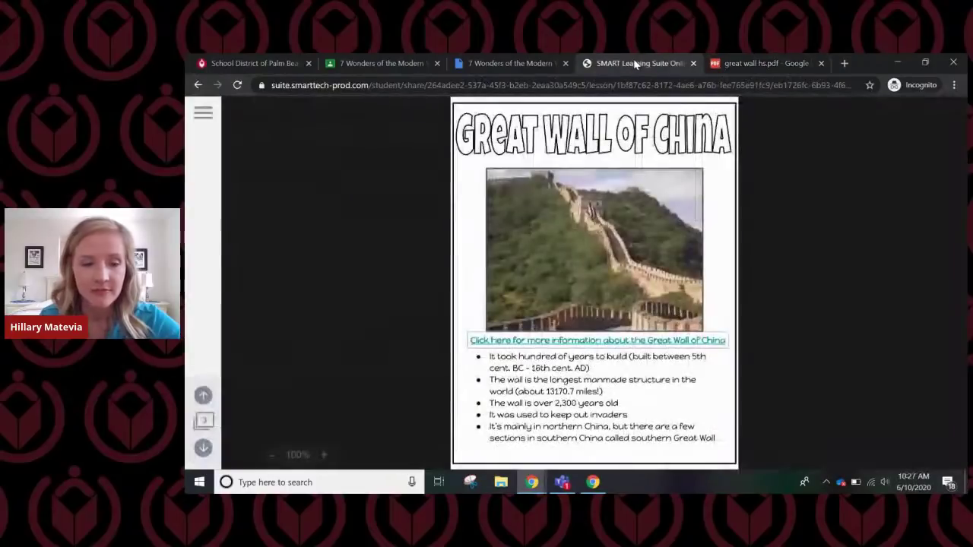
Step: Start the "Match Up the Wonder with the Country" activity on page 10 and match the Roman Colosseum with Italy
left_click(218, 418)
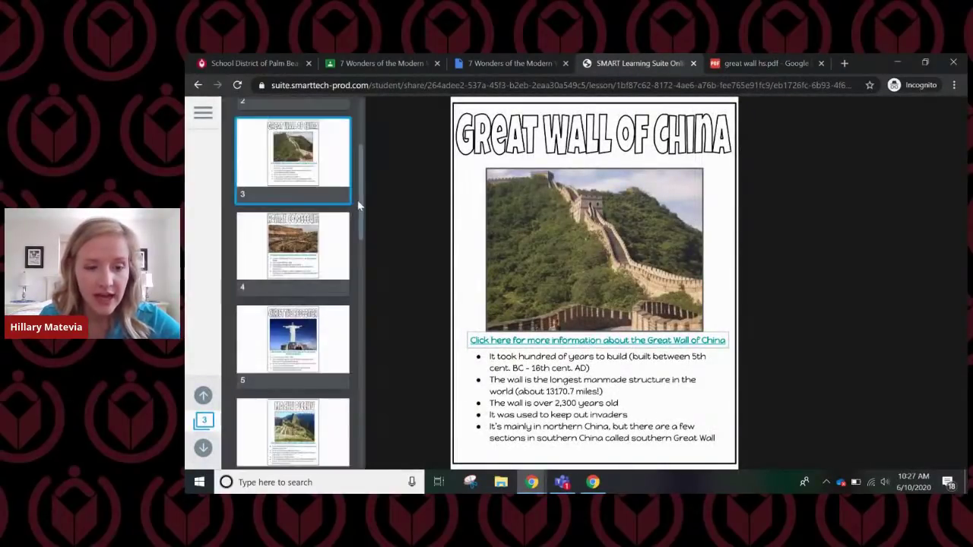
left_click_drag(361, 204, 361, 350)
left_click(318, 278)
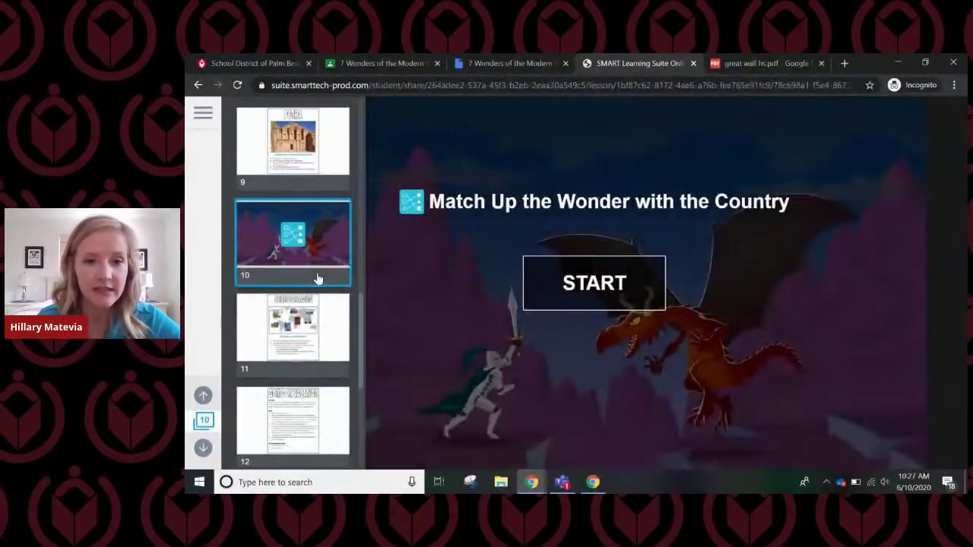
left_click(437, 323)
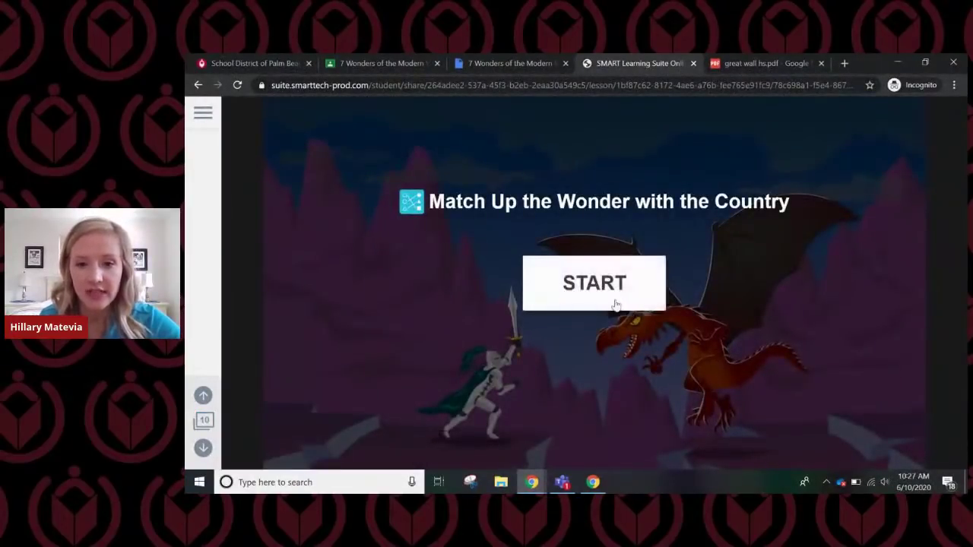
left_click(614, 304)
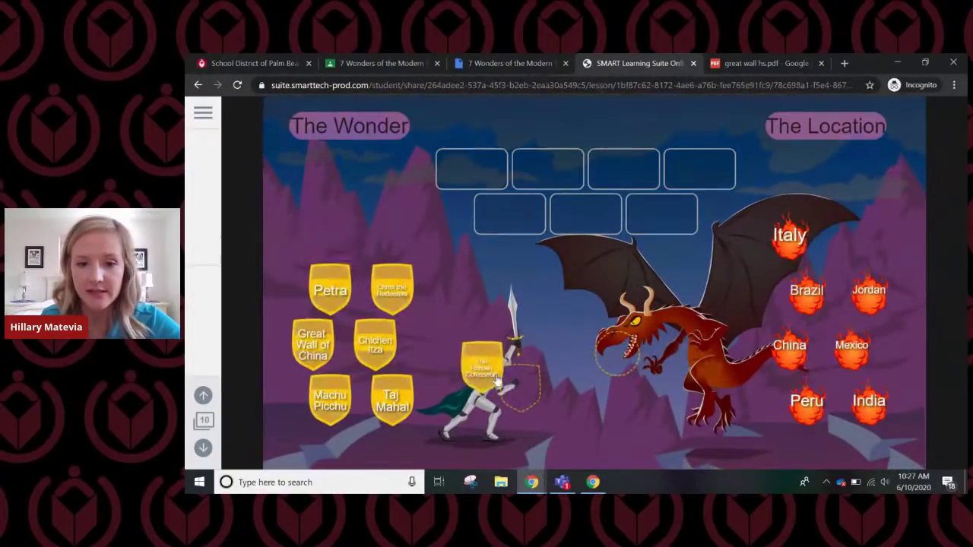
left_click_drag(792, 239, 615, 361)
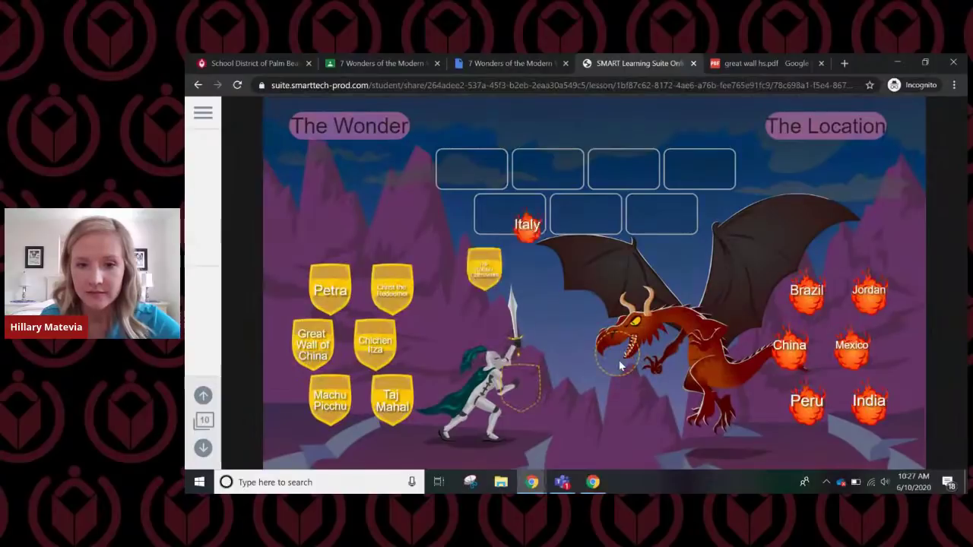
Step: Go to the last activity, page 15 of the lesson, and start its Summary Page handout
left_click(208, 419)
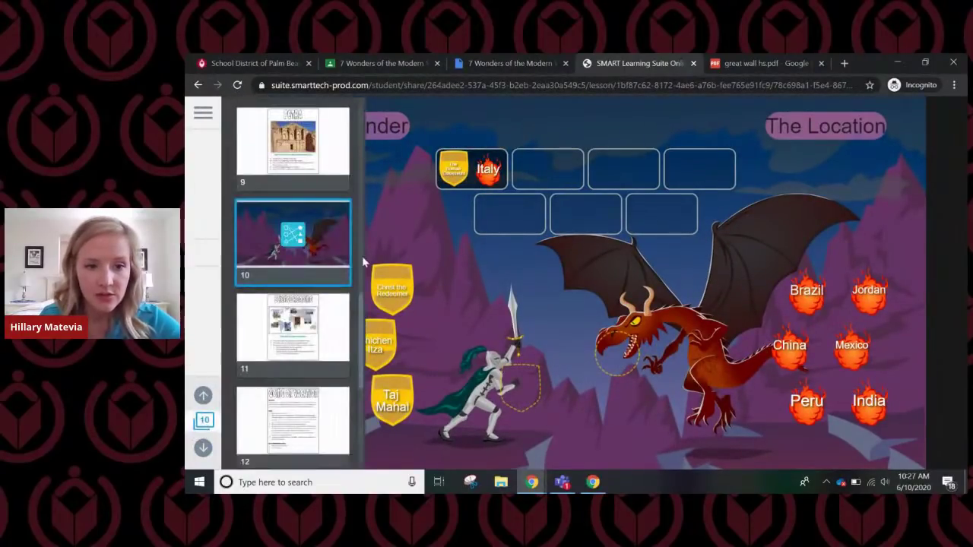
scroll(364, 334, "down", 1)
scroll(357, 357, "down", 3)
left_click(322, 347)
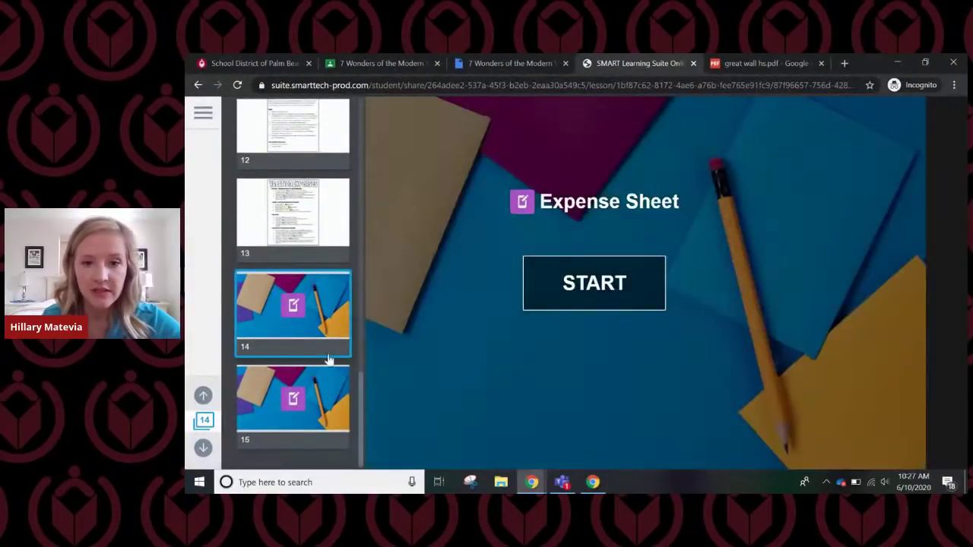
left_click(340, 389)
left_click(589, 285)
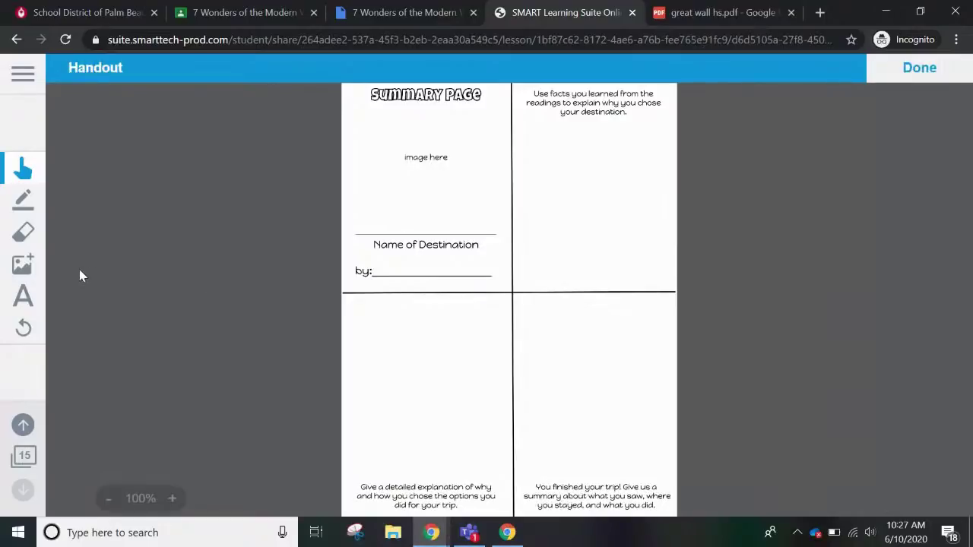
Step: Insert an online image found with "petra" into the handout's image area and shrink it to fit above the Name of Destination line
left_click(25, 268)
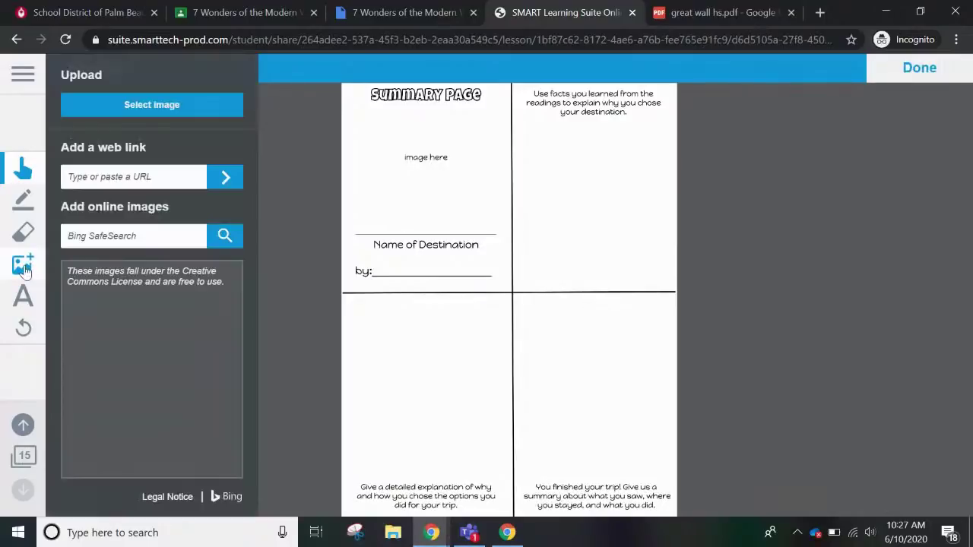
left_click(123, 236)
type("d")
key("BackSpace")
type("petra")
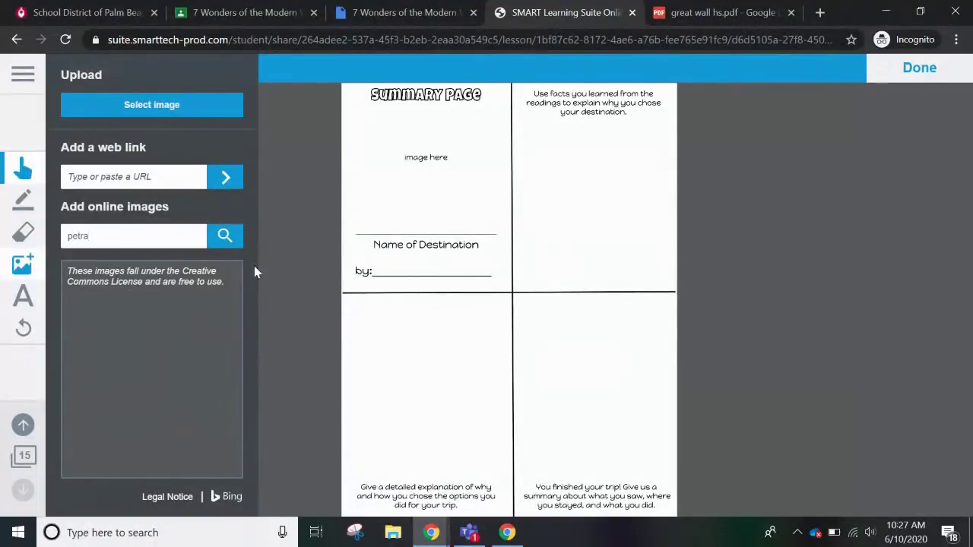
left_click(216, 237)
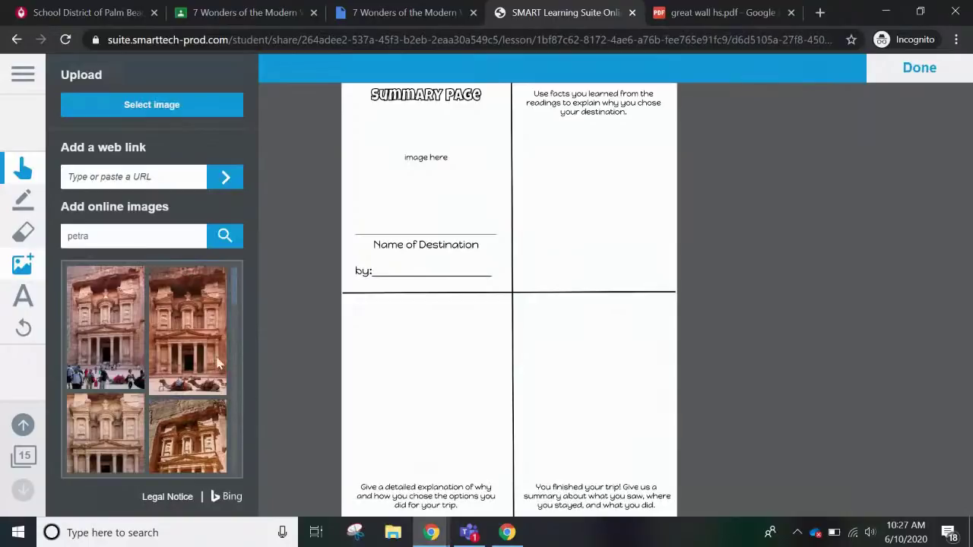
left_click_drag(214, 348, 419, 174)
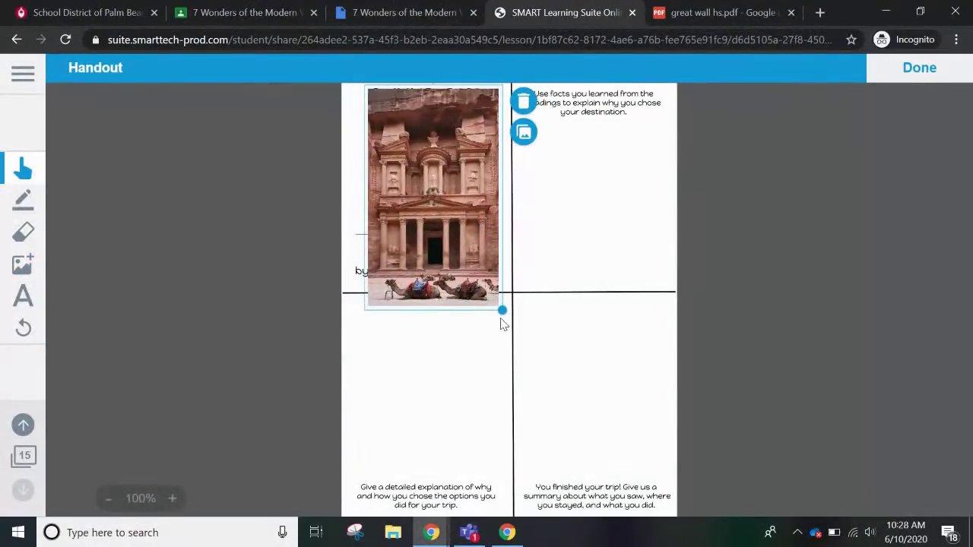
left_click_drag(503, 311, 449, 222)
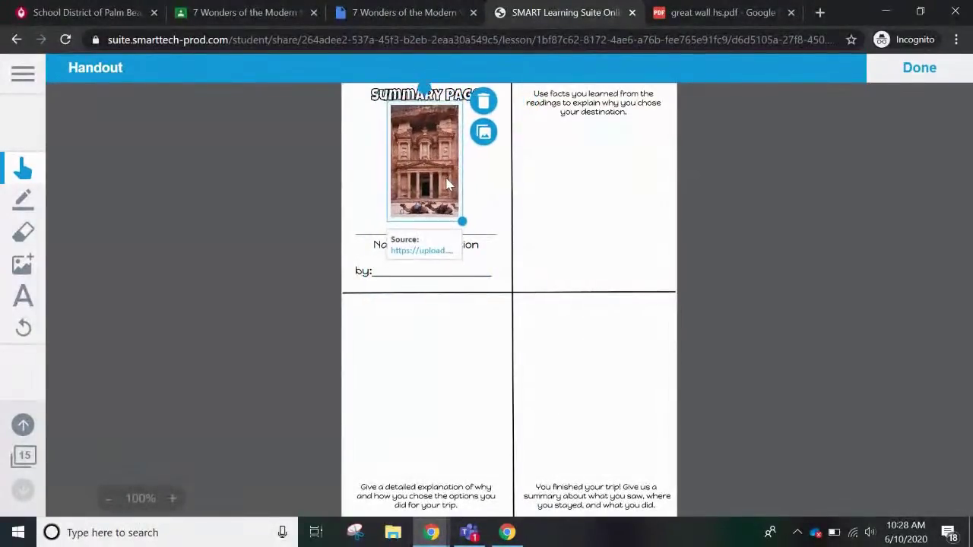
left_click(504, 197)
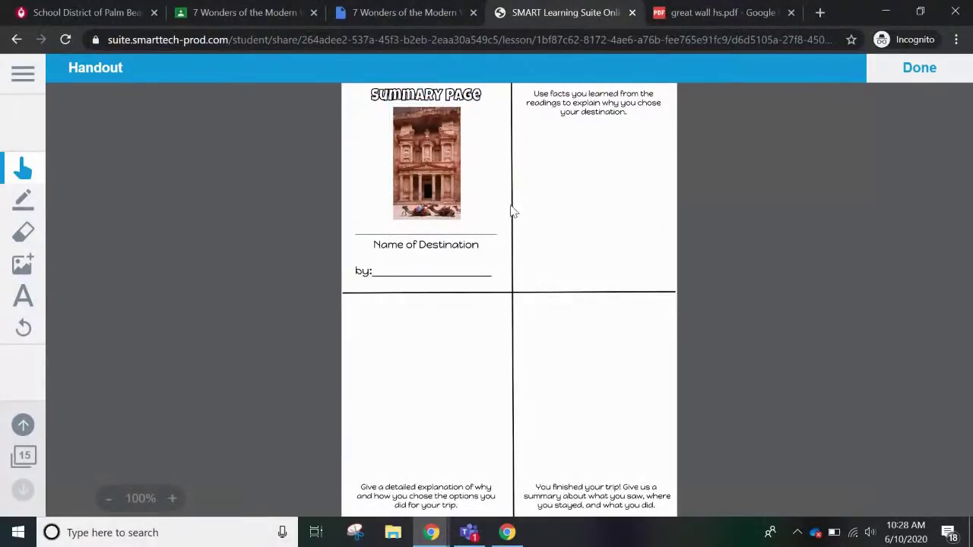
Step: Add a text box reading "Type here." to the handout below the prompt about using facts from the readings
left_click(24, 300)
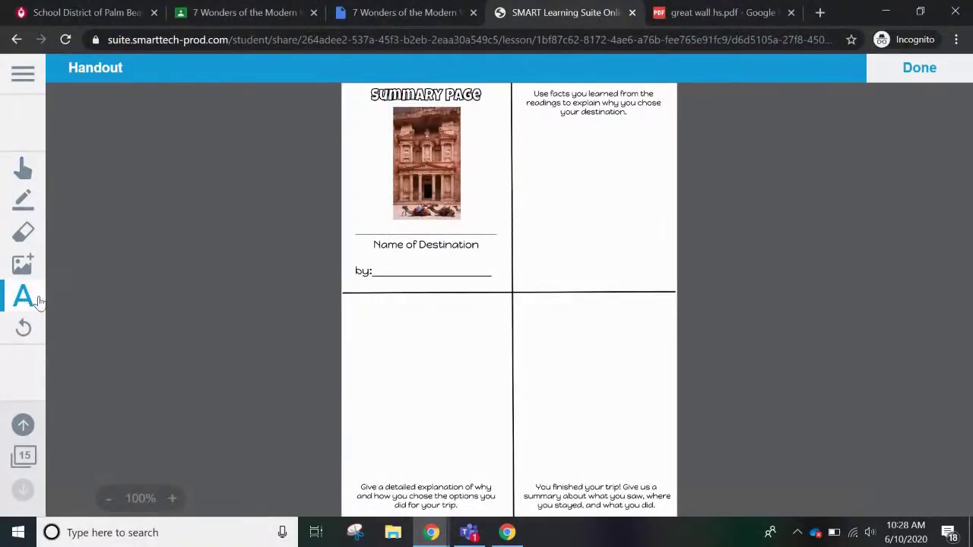
left_click(564, 143)
type("Type here")
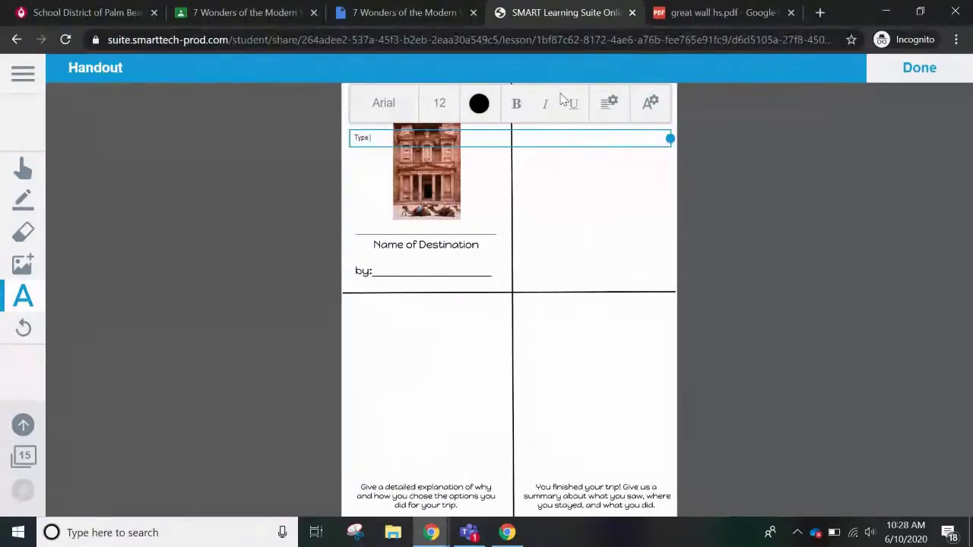
left_click(384, 104)
left_click(419, 168)
left_click(440, 105)
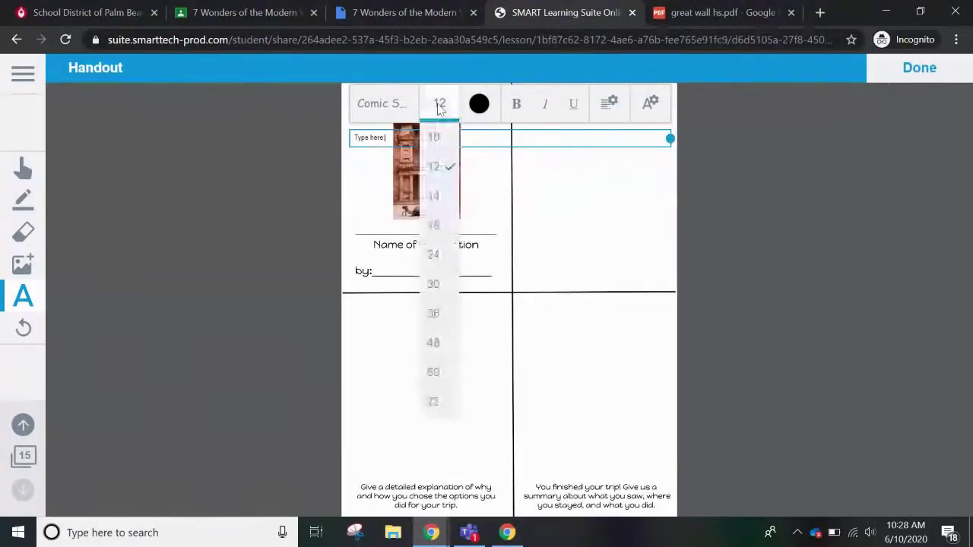
left_click(393, 137)
Step: Format the "Type here." text in blue Comic Sans, size 18, and fit its box under the facts prompt
triple_click(391, 138)
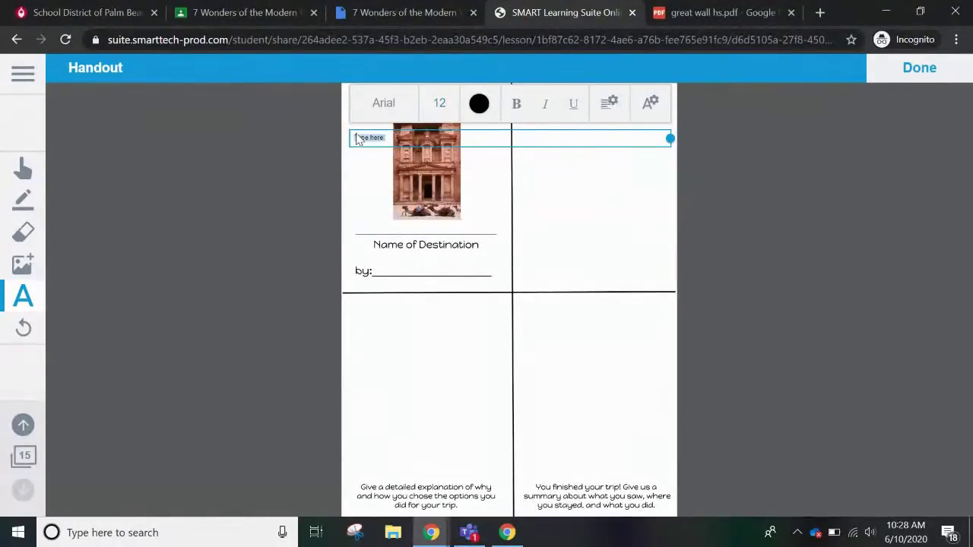
left_click(397, 108)
left_click(421, 175)
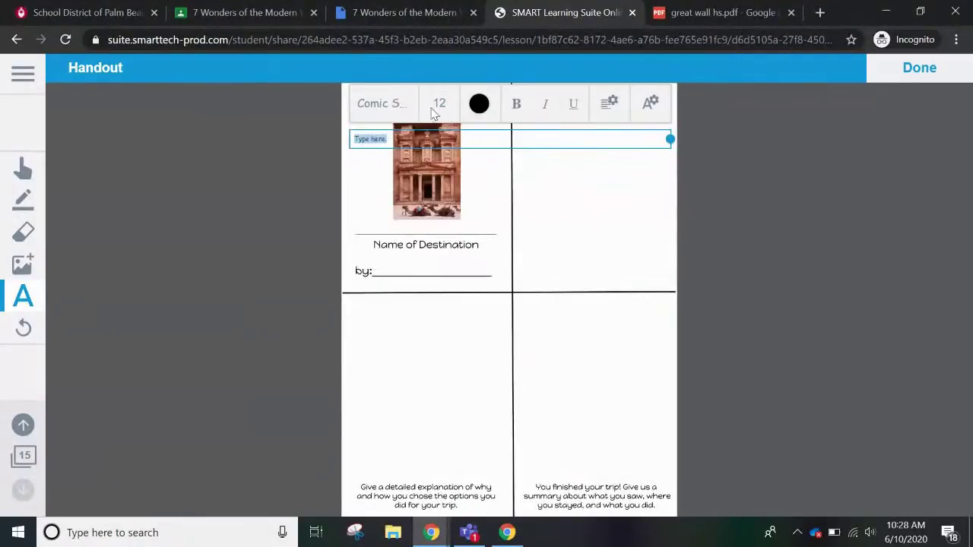
left_click(438, 105)
left_click(438, 225)
left_click(473, 106)
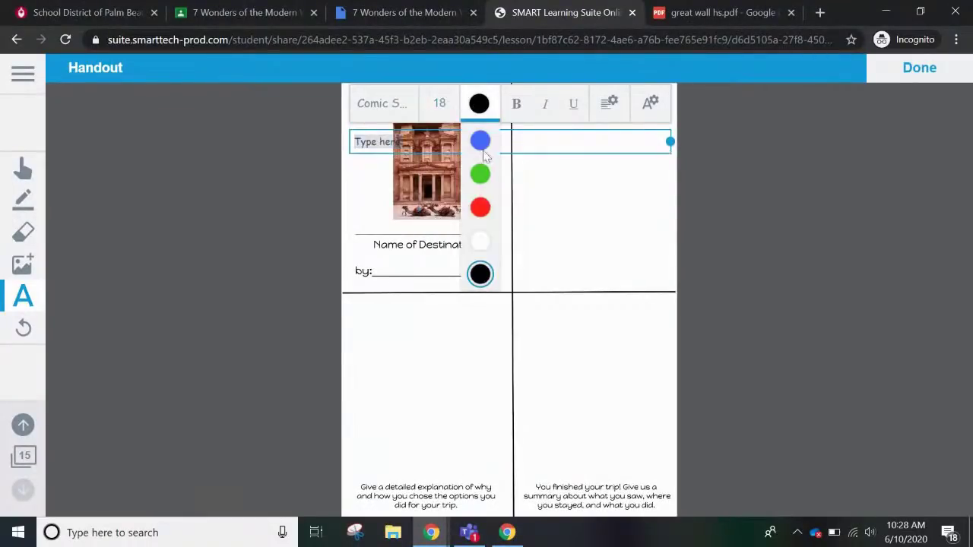
left_click(478, 139)
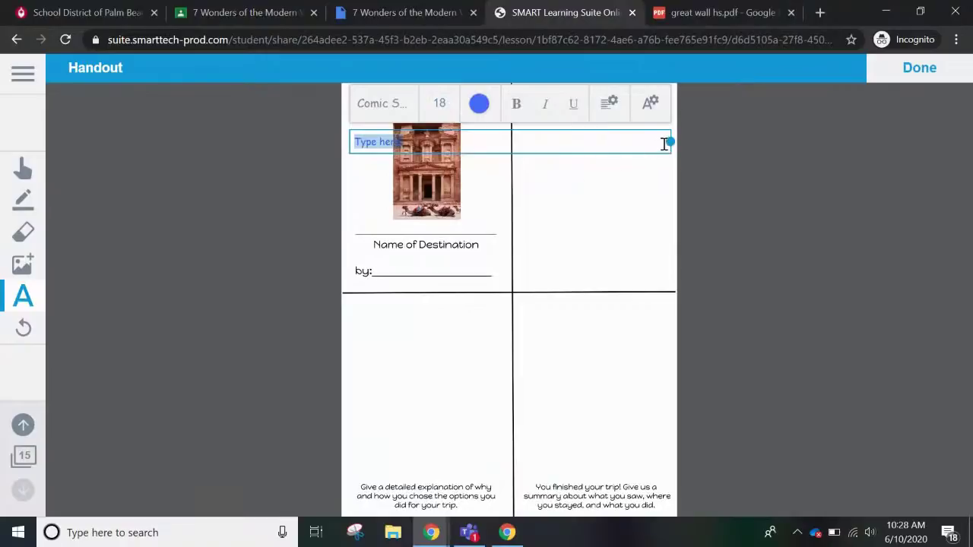
left_click_drag(668, 142, 598, 148)
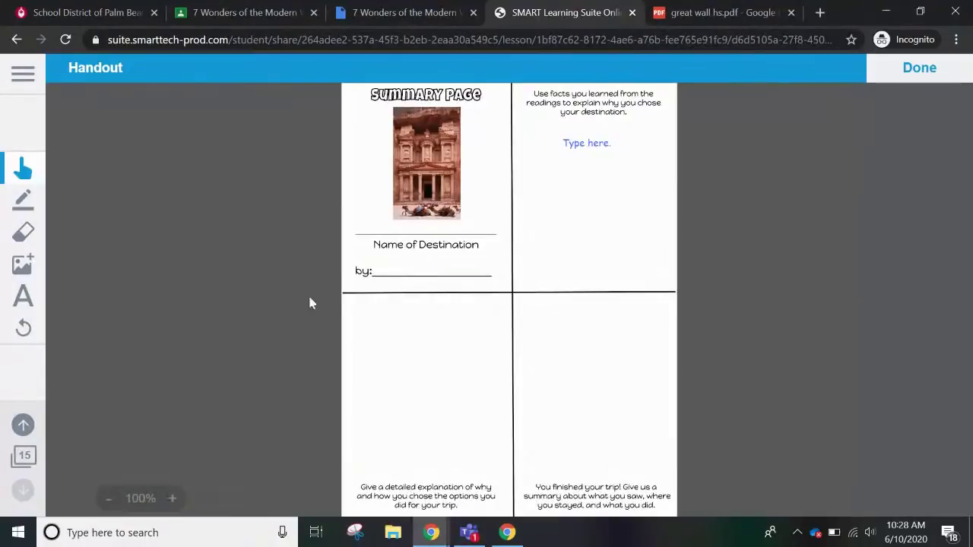
Step: Choose the purple pen for drawing on the handout
left_click(25, 203)
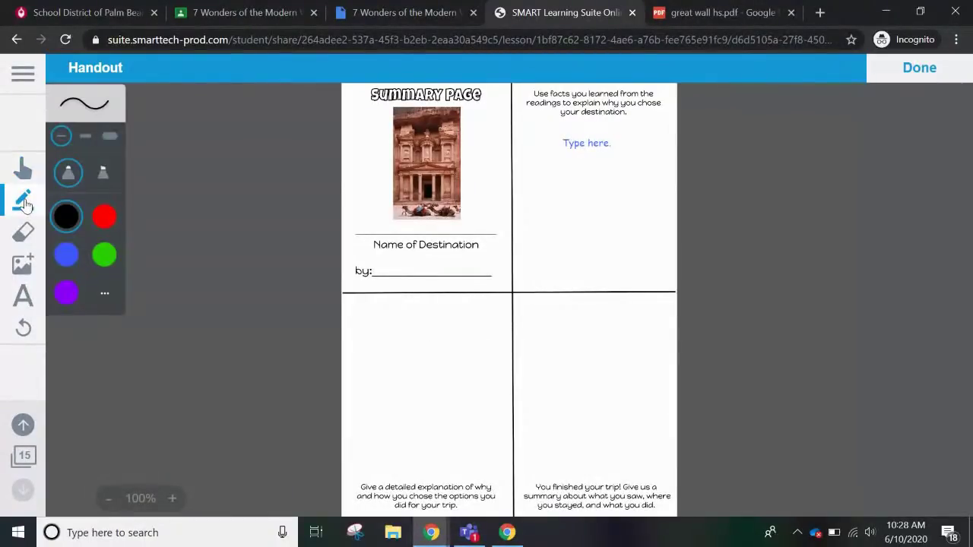
left_click(66, 295)
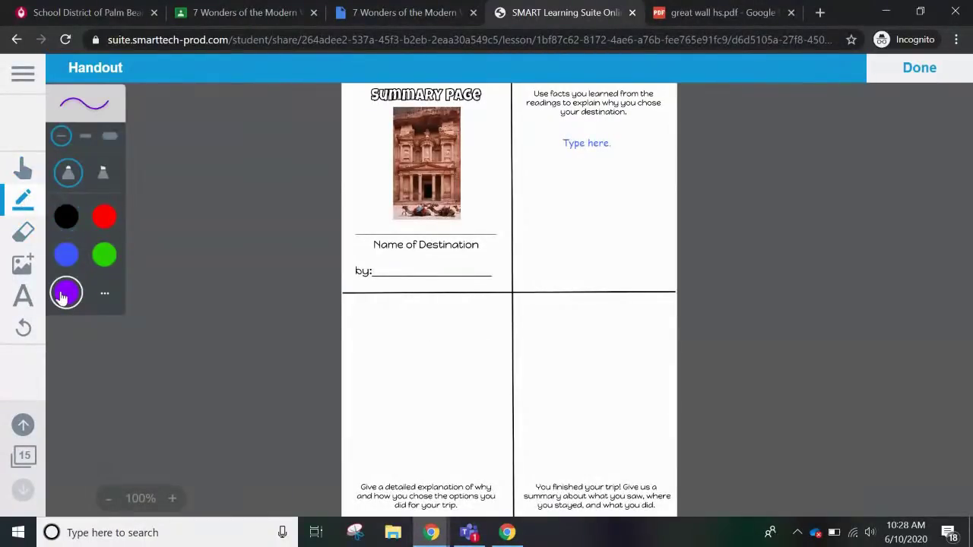